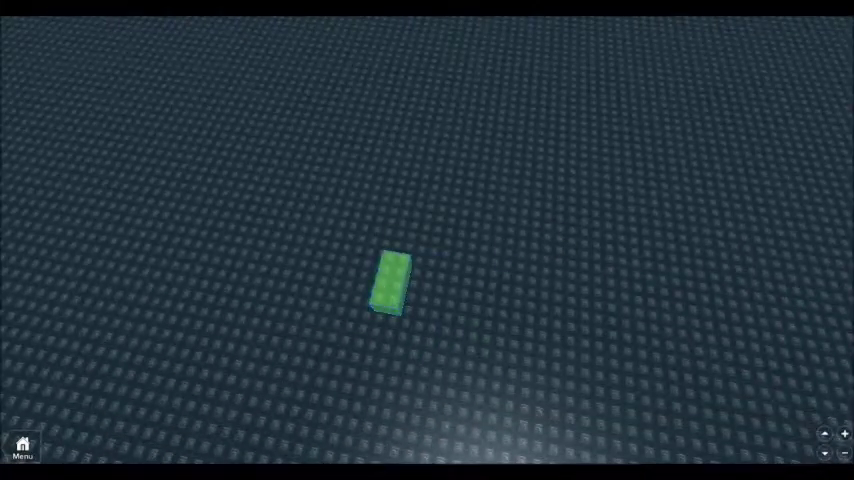
Step: Stretch the green brick into a long, tall, flat wall panel
left_click(390, 282)
left_click_drag(444, 299, 431, 168)
right_click_drag(431, 168, 400, 234)
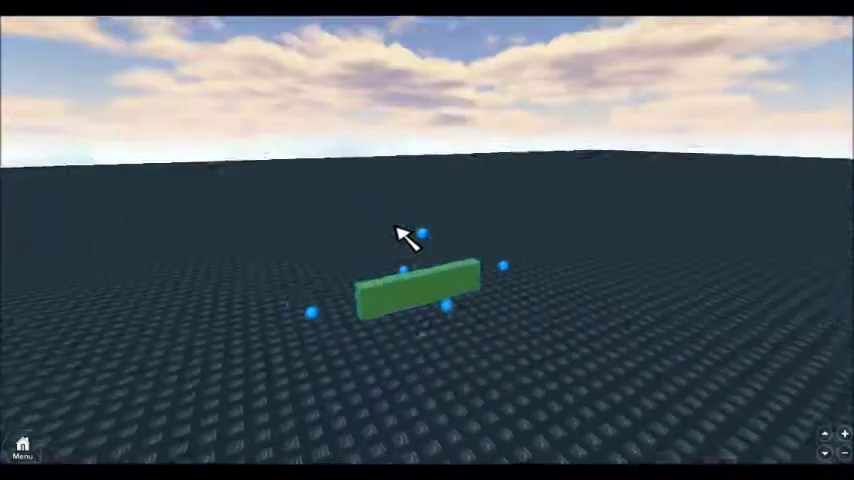
left_click_drag(424, 234, 438, 137)
left_click(606, 147)
scroll(610, 148, "up", 2)
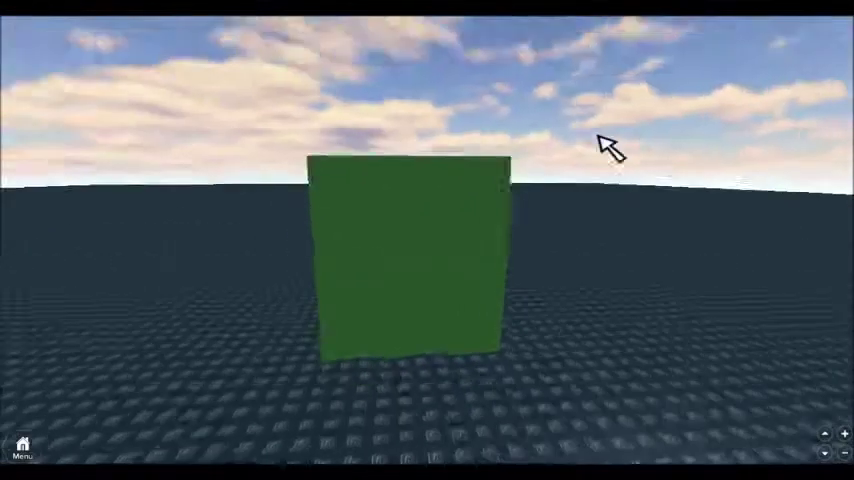
Step: Place a small grey brick on the baseplate beside the green wall
right_click_drag(606, 147, 606, 147)
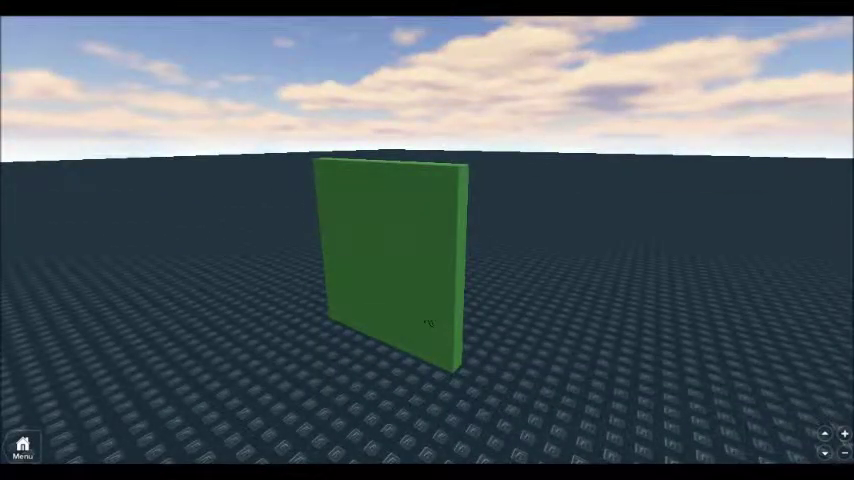
left_click(485, 253)
right_click_drag(591, 185, 404, 261)
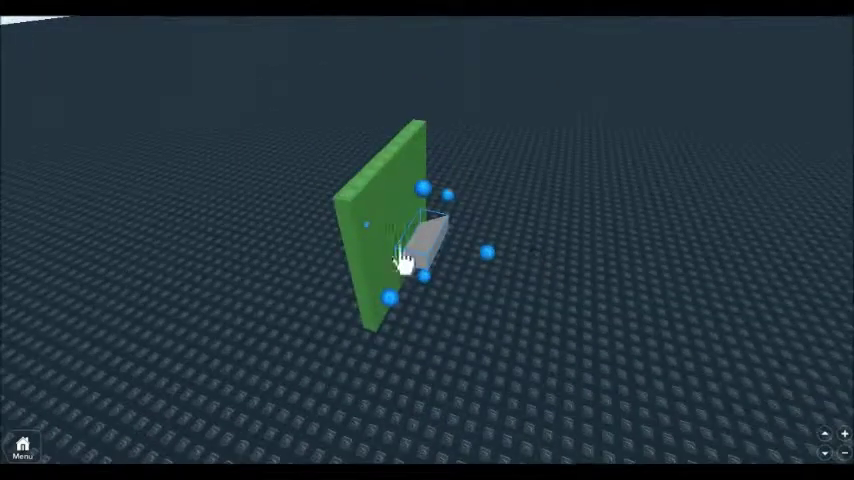
mouse_move(496, 315)
right_mouse_down()
mouse_move(497, 355)
mouse_move(433, 318)
right_mouse_up()
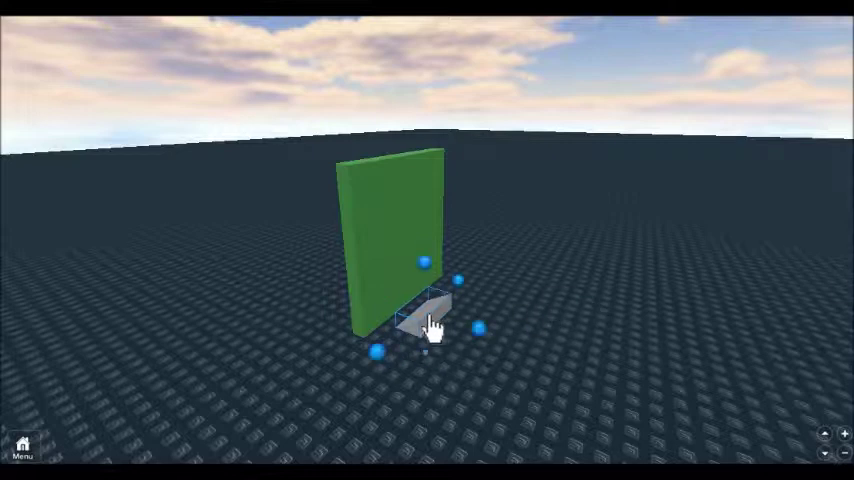
mouse_move(427, 318)
right_mouse_down()
mouse_move(478, 362)
mouse_move(508, 320)
right_mouse_up()
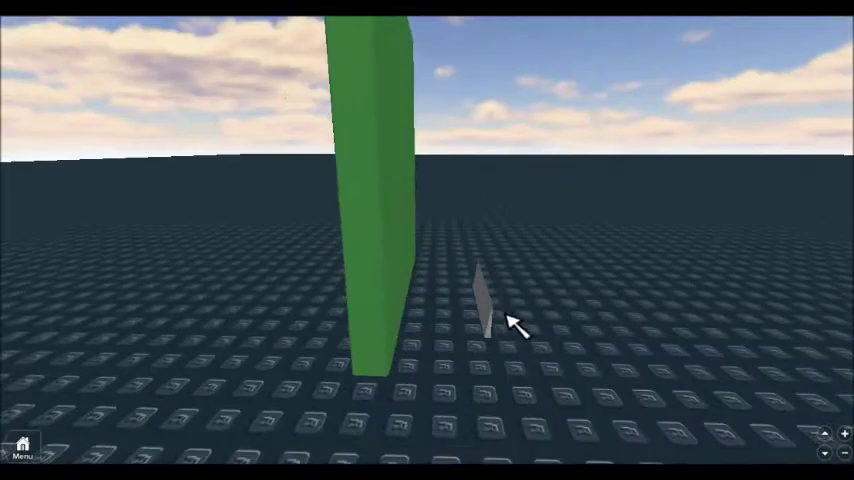
Step: Move the grey brick onto the green wall and stretch it along the wall's length
left_click(495, 315)
left_click_drag(480, 295, 381, 248)
right_click_drag(381, 248, 496, 267)
left_click_drag(427, 250, 411, 255)
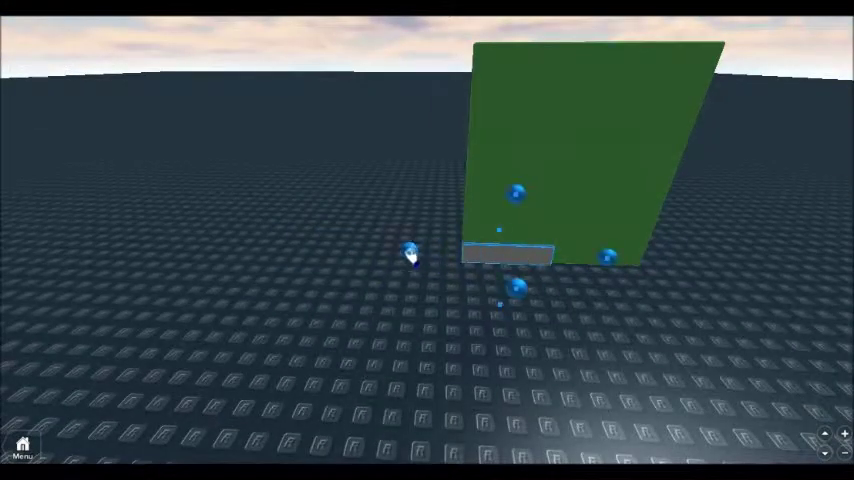
left_click_drag(617, 262, 705, 262)
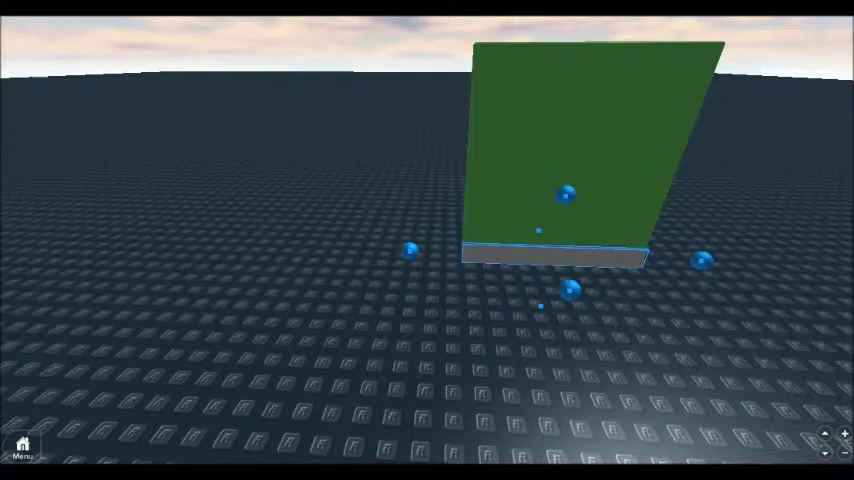
right_click_drag(381, 147, 400, 29)
Step: Slide the grey strip up to the top of the wall
key("ctrl+2")
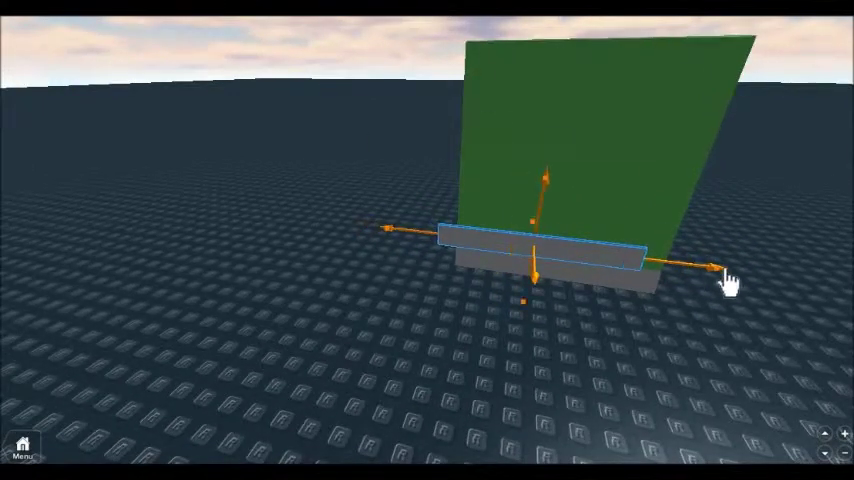
left_click_drag(545, 180, 438, 125)
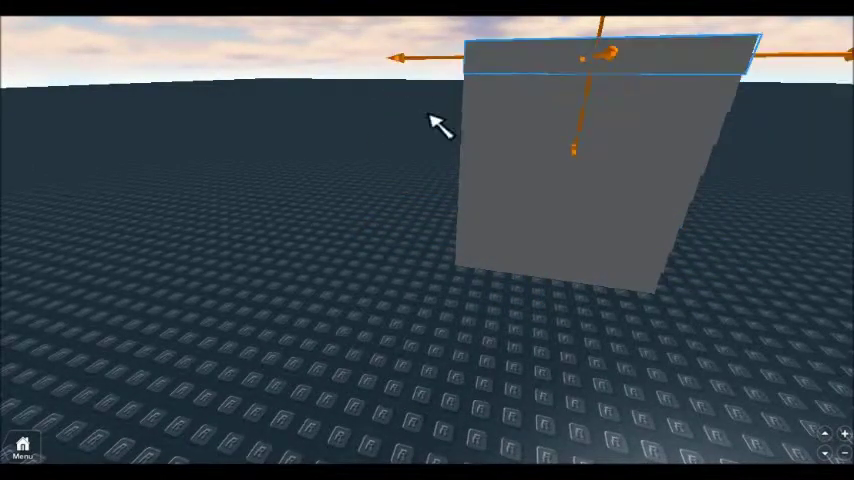
mouse_move(438, 125)
right_mouse_down()
mouse_move(644, 204)
mouse_move(537, 325)
right_mouse_up()
right_click_drag(568, 243, 596, 254)
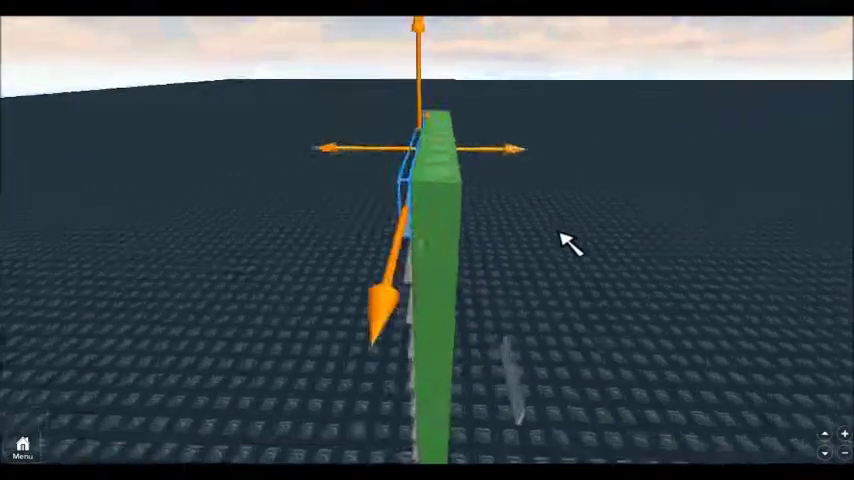
scroll(596, 254, "down", 5)
Step: Duplicate a new green brick and move it onto the ground
left_click(448, 250)
key("ctrl+3")
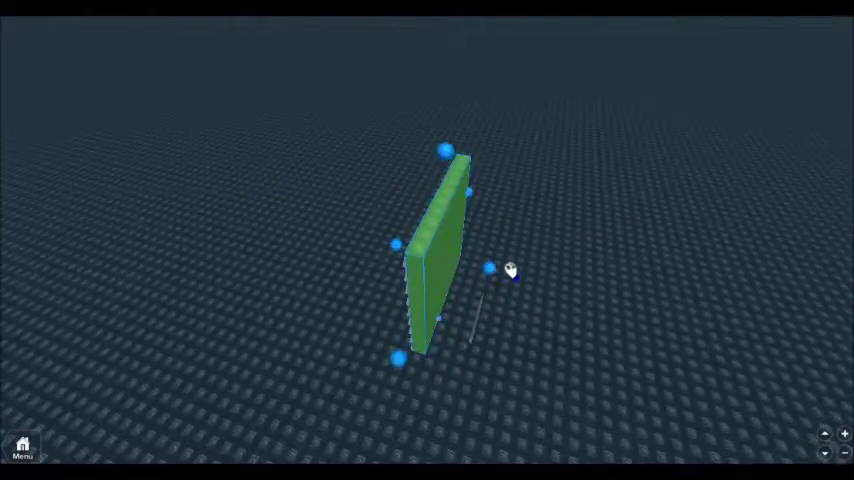
left_click(480, 320)
mouse_move(505, 280)
right_mouse_down()
mouse_move(505, 238)
mouse_move(497, 240)
mouse_move(507, 240)
mouse_move(478, 130)
right_mouse_up()
key("ctrl+d")
mouse_move(420, 67)
left_mouse_down()
mouse_move(563, 312)
mouse_move(547, 278)
mouse_move(564, 349)
mouse_move(482, 240)
mouse_move(501, 40)
left_mouse_up()
Step: Add another green brick by the wall, resize it into a tall thin plate, and lower the grey plate
key("ctrl+d")
mouse_move(343, 114)
left_mouse_down()
mouse_move(280, 204)
mouse_move(388, 398)
left_mouse_up()
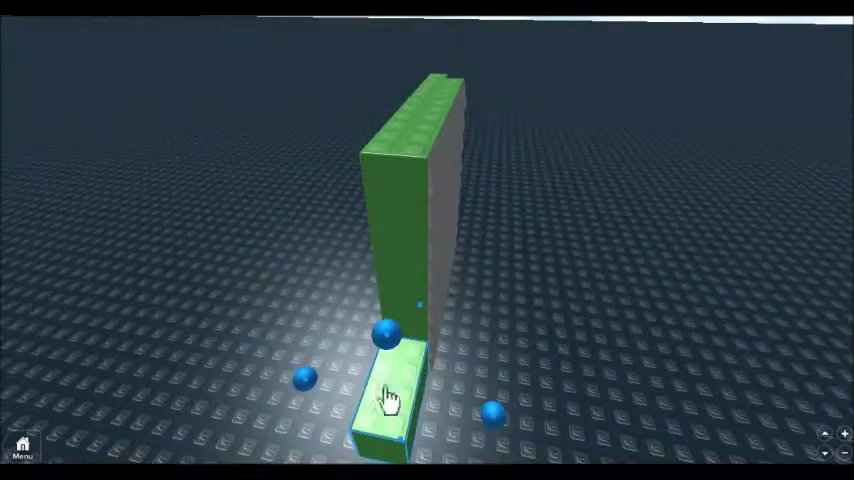
mouse_move(388, 398)
right_mouse_down()
mouse_move(250, 389)
mouse_move(364, 213)
right_mouse_up()
left_click_drag(364, 213, 368, 80)
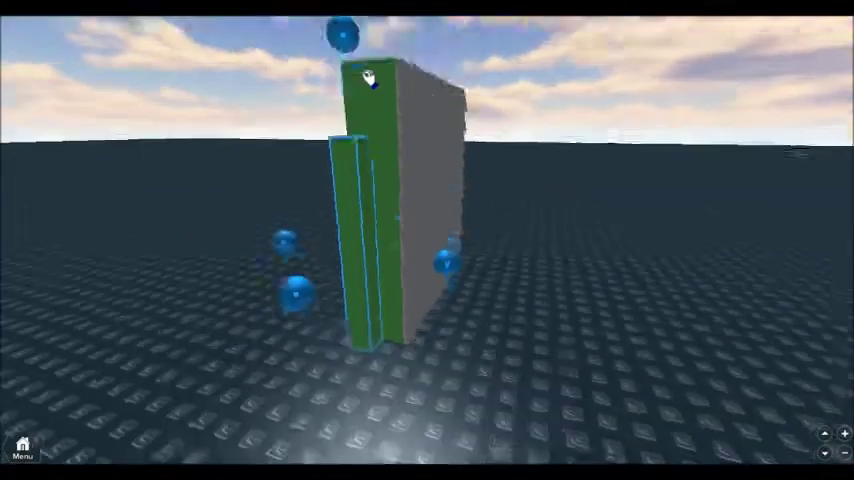
right_click_drag(368, 80, 357, 137)
right_click_drag(223, 114, 524, 183)
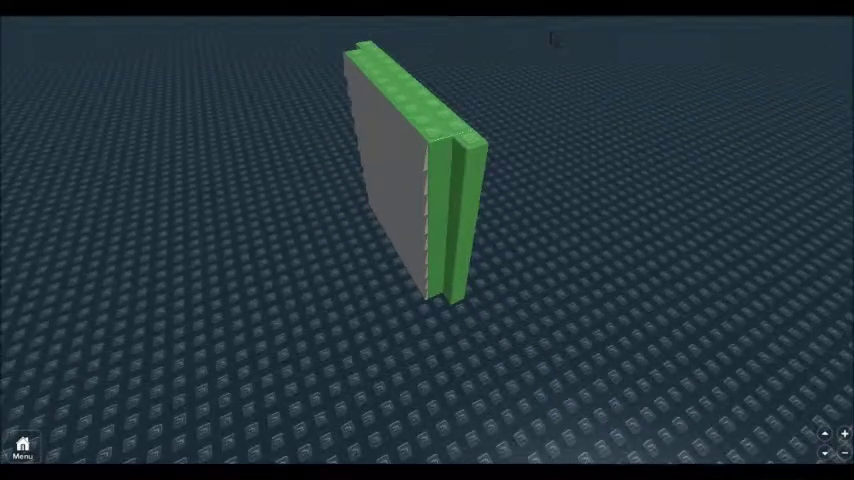
left_click_drag(403, 132, 403, 233)
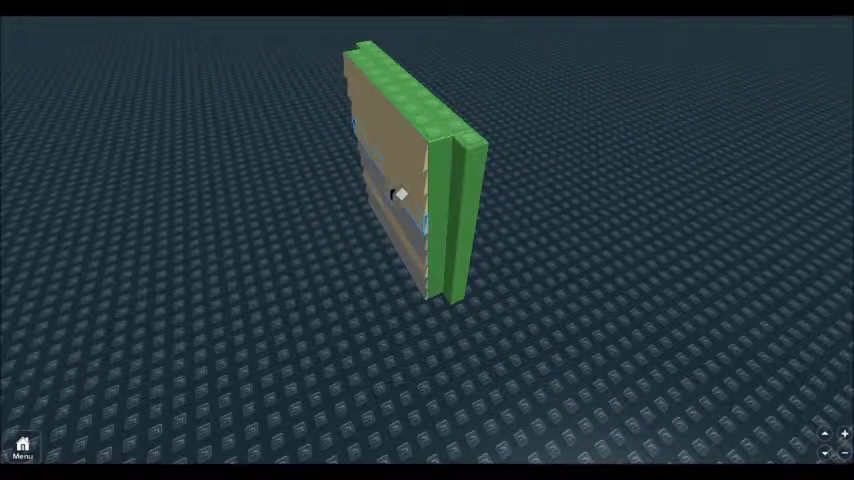
Step: Reshape the wall, then stretch a base brick into a full, taller green panel
right_click_drag(403, 233, 461, 88)
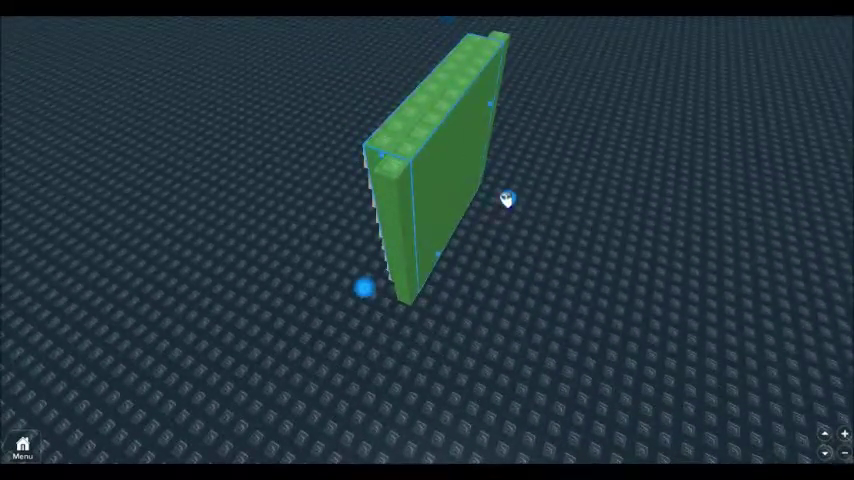
left_click_drag(507, 198, 548, 158)
left_click_drag(435, 90, 486, 210)
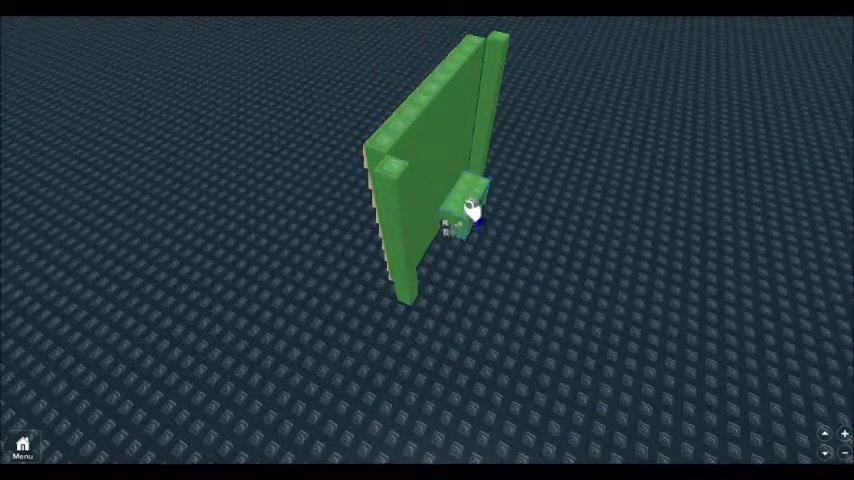
right_click_drag(486, 210, 545, 265)
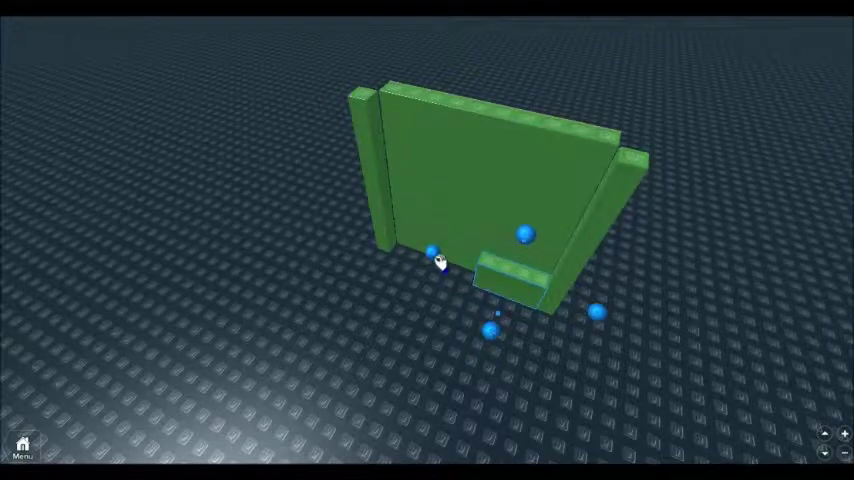
left_click_drag(438, 261, 352, 226)
left_click_drag(476, 229, 492, 80)
right_click_drag(629, 219, 745, 117)
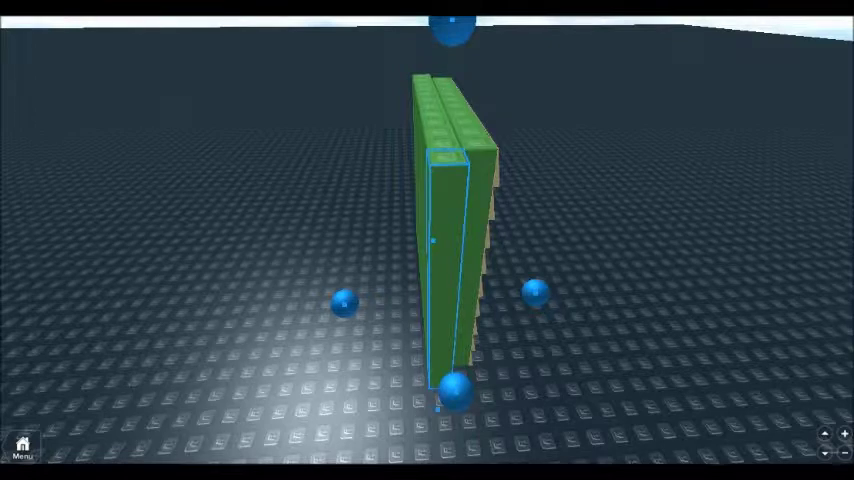
right_click_drag(345, 154, 470, 70)
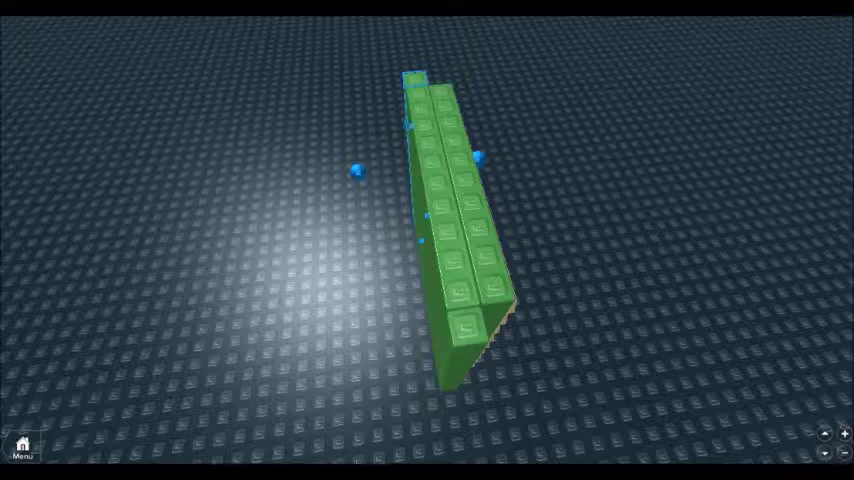
Step: Shrink the left end column slightly and reposition the right column at the wall's end
right_click_drag(560, 120, 528, 263)
left_click(528, 263)
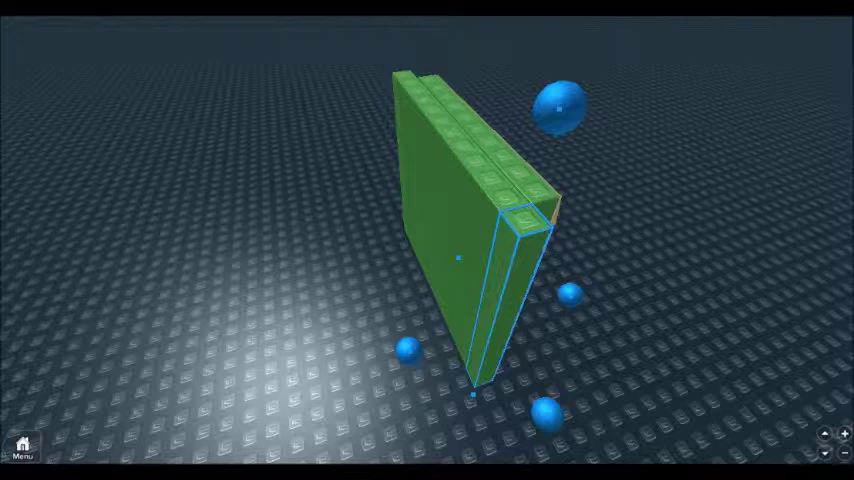
left_click(400, 78)
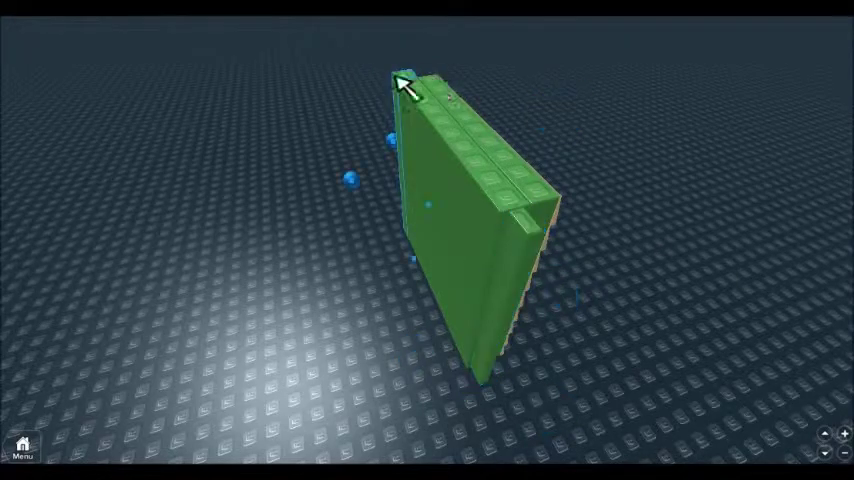
left_click_drag(350, 178, 354, 178)
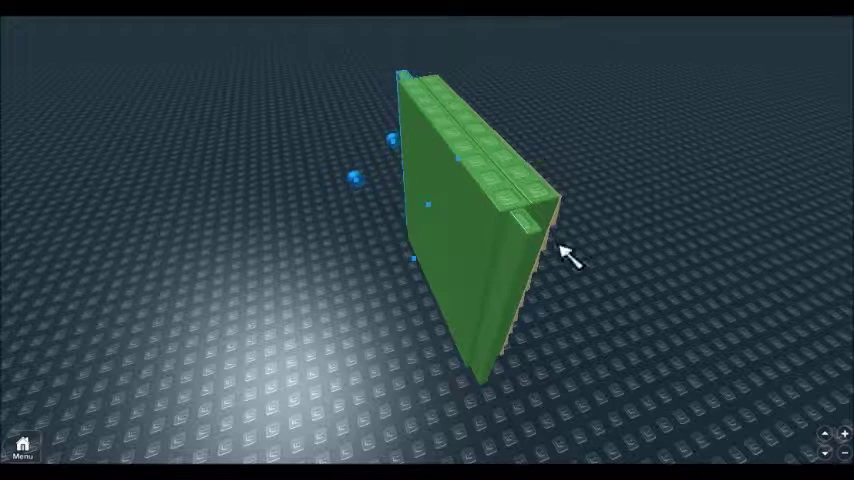
left_click(517, 278)
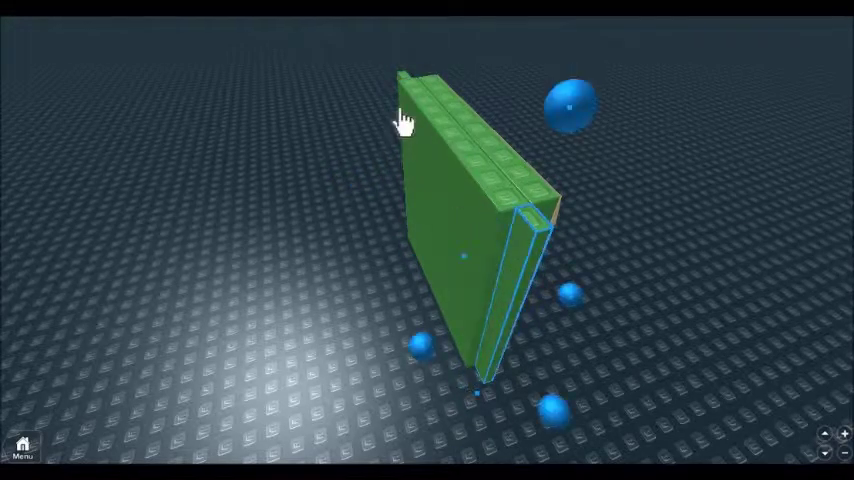
mouse_move(515, 280)
left_mouse_down()
mouse_move(362, 305)
mouse_move(515, 276)
mouse_move(530, 238)
left_mouse_up()
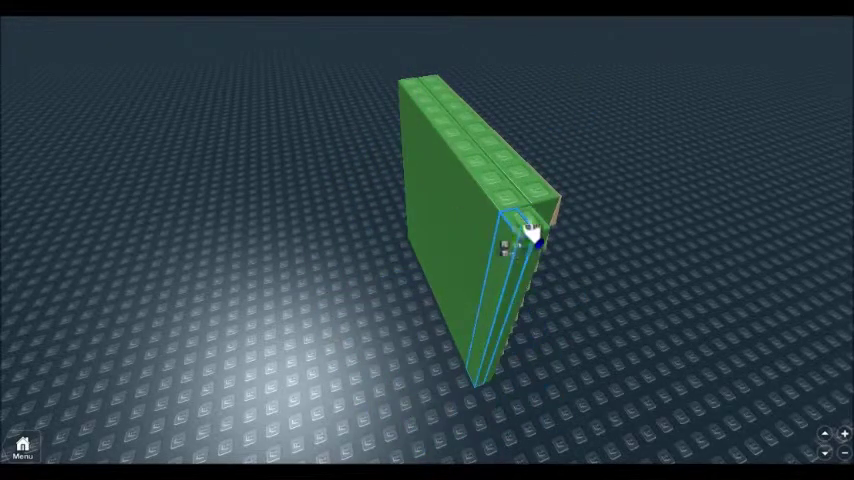
Step: Pull the green column away and set it on the floor beside the wall
right_click_drag(580, 275, 619, 280)
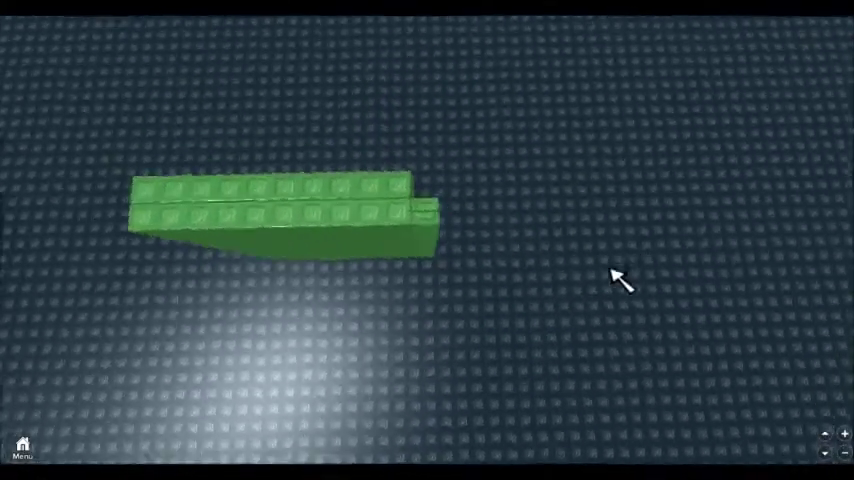
left_click_drag(618, 181, 452, 298)
scroll(463, 250, "down", 3)
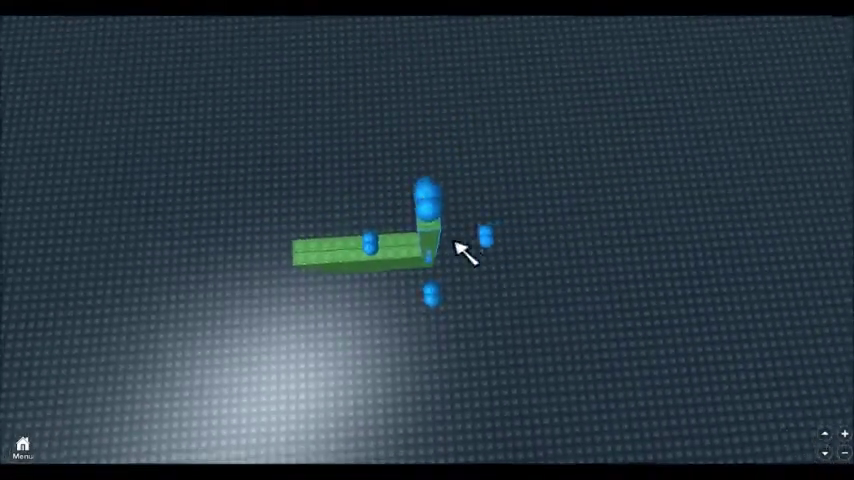
mouse_move(463, 250)
left_mouse_down()
mouse_move(304, 257)
mouse_move(334, 318)
left_mouse_up()
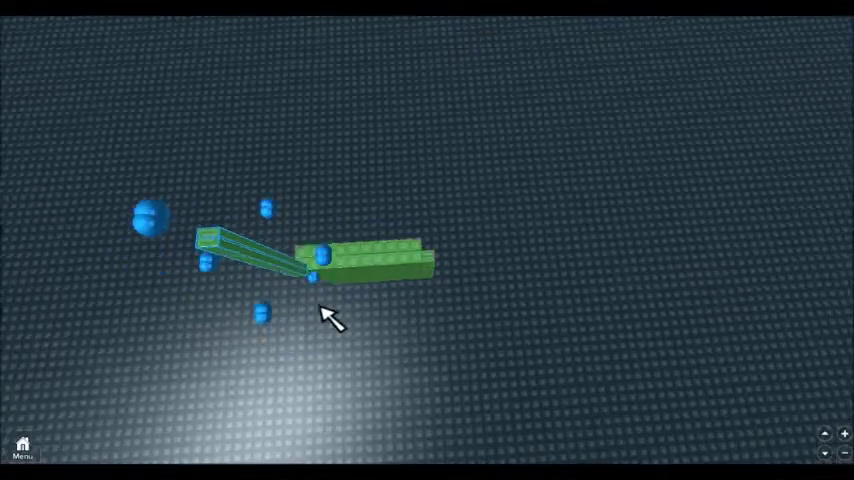
right_click_drag(334, 318, 334, 318)
right_click_drag(410, 210, 427, 412)
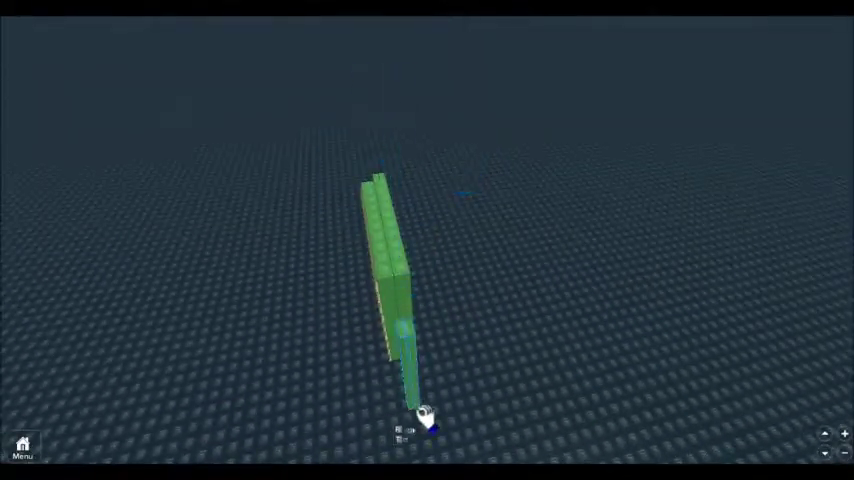
left_click_drag(427, 412, 415, 363)
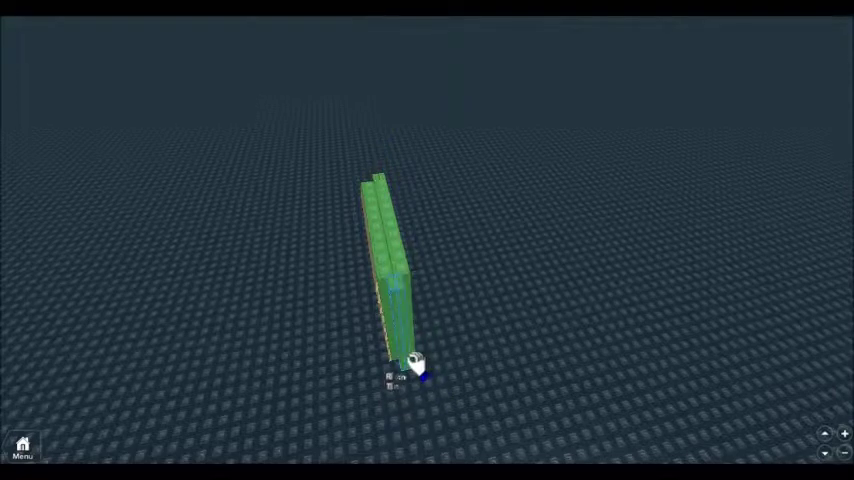
left_click_drag(415, 363, 420, 368)
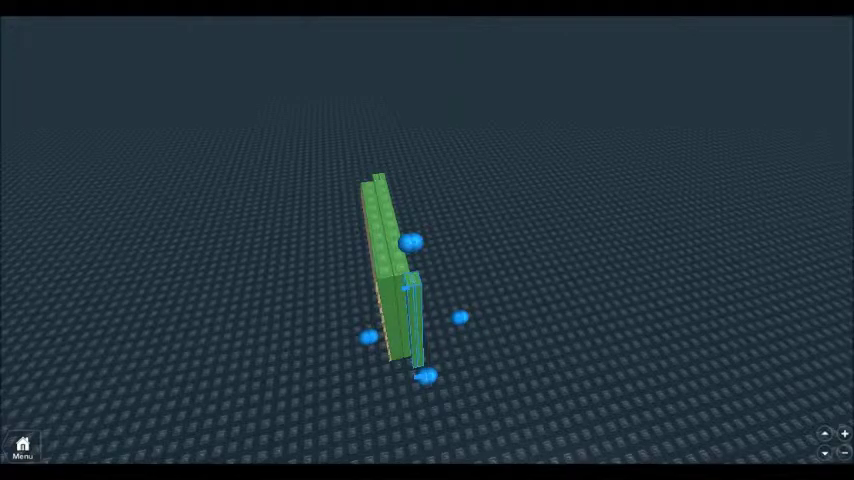
Step: Extend the column far above the wall and view it from ground level
left_click_drag(410, 242, 397, 152)
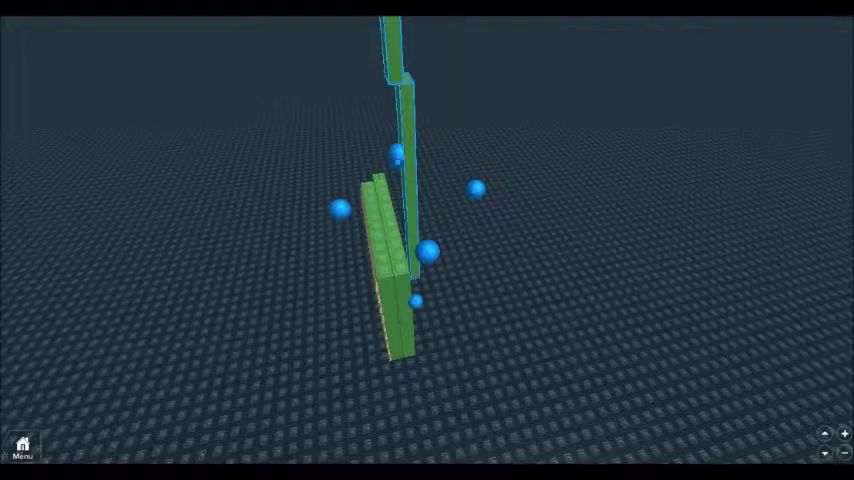
right_click_drag(452, 95, 463, 88)
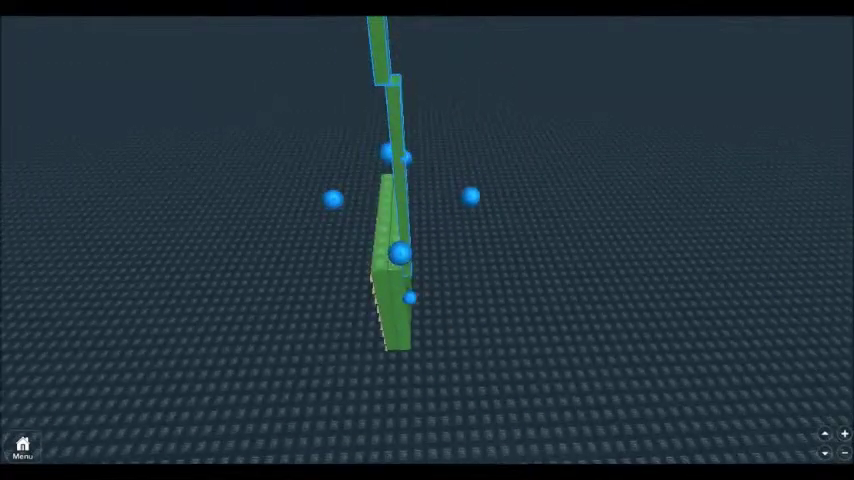
mouse_move(540, 254)
right_mouse_down()
mouse_move(530, 252)
mouse_move(519, 152)
mouse_move(437, 185)
mouse_move(452, 370)
right_mouse_up()
scroll(540, 254, "down", 3)
scroll(540, 254, "up", 5)
scroll(519, 152, "down", 3)
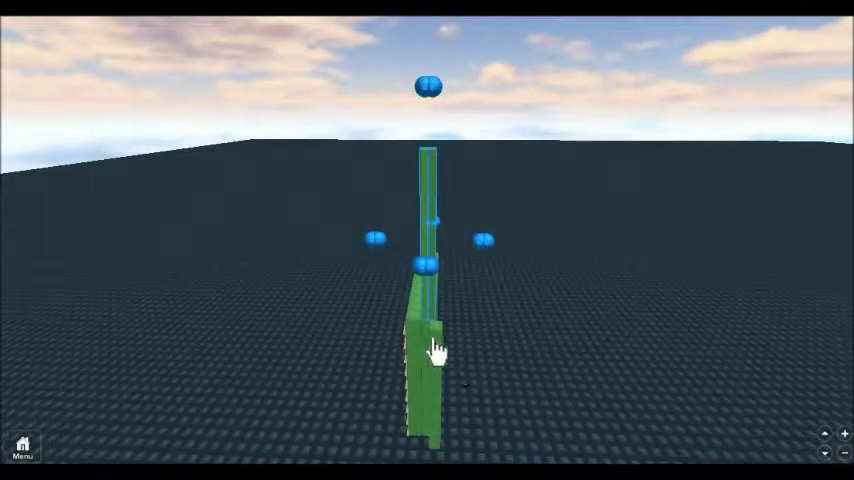
left_click(435, 350)
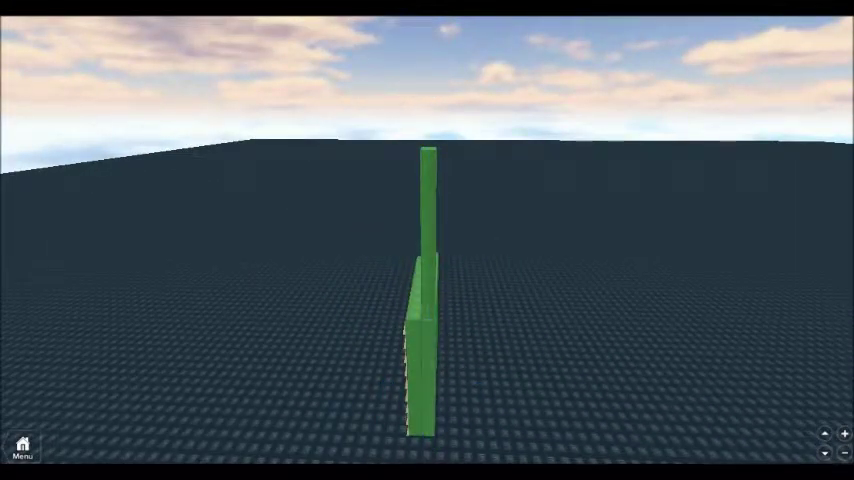
Step: Move the tall column forward along one axis
left_click(476, 278)
right_click_drag(476, 278, 470, 222)
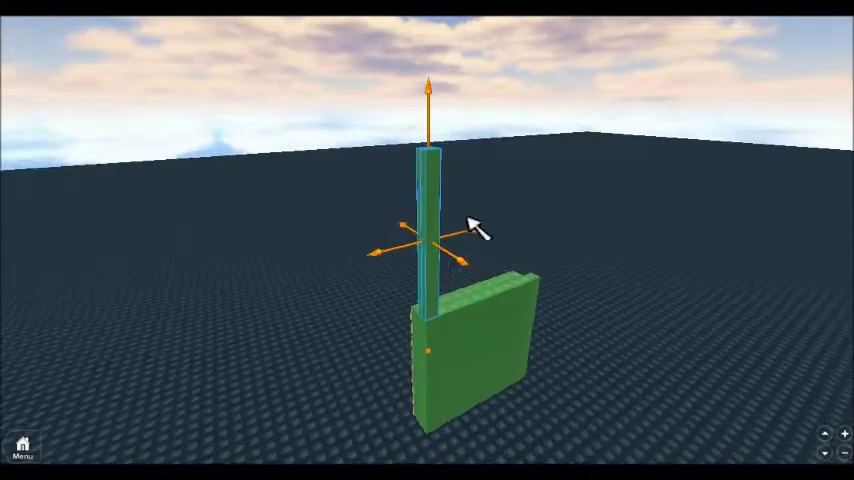
left_click_drag(459, 242, 436, 272)
right_click_drag(436, 272, 457, 213)
Step: Move the small green block below the column and resize it into a narrow, tall post
left_click(445, 245)
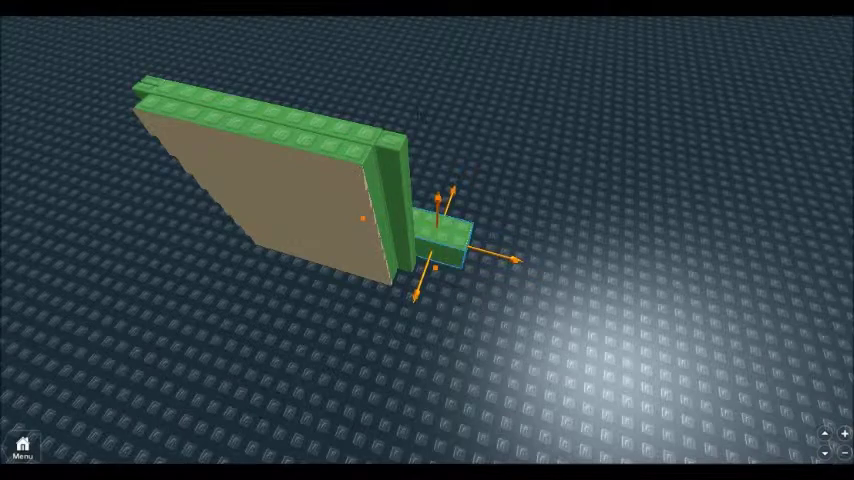
left_click_drag(445, 240, 442, 296)
key("ctrl+3")
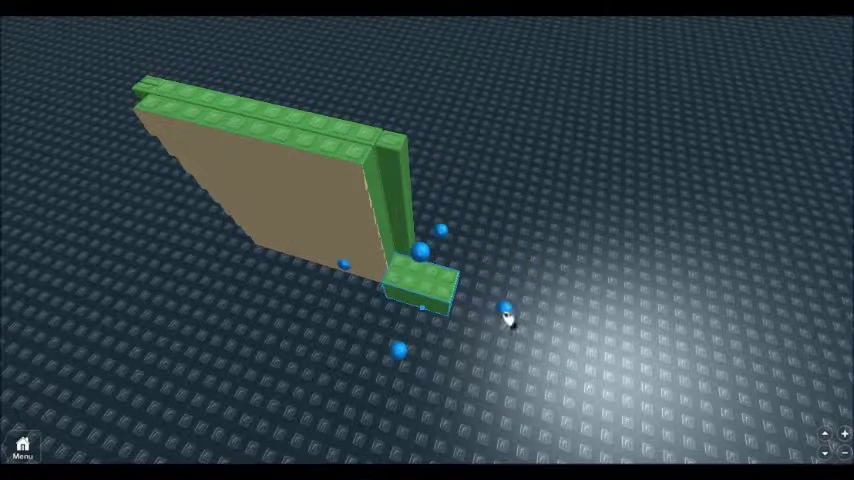
left_click_drag(509, 315, 400, 315)
left_click_drag(404, 234, 402, 178)
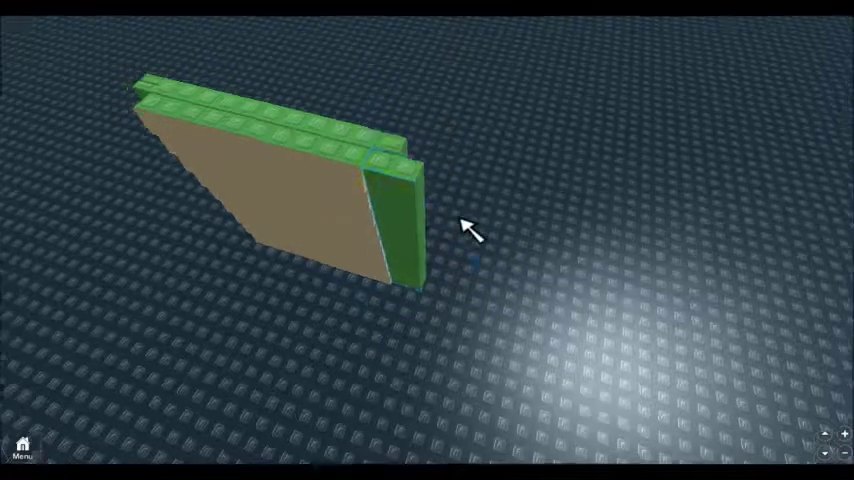
scroll(460, 229, "up", 5)
scroll(400, 222, "down", 3)
Step: Select the wall's parts, box-selecting several pieces at once
left_click(324, 215)
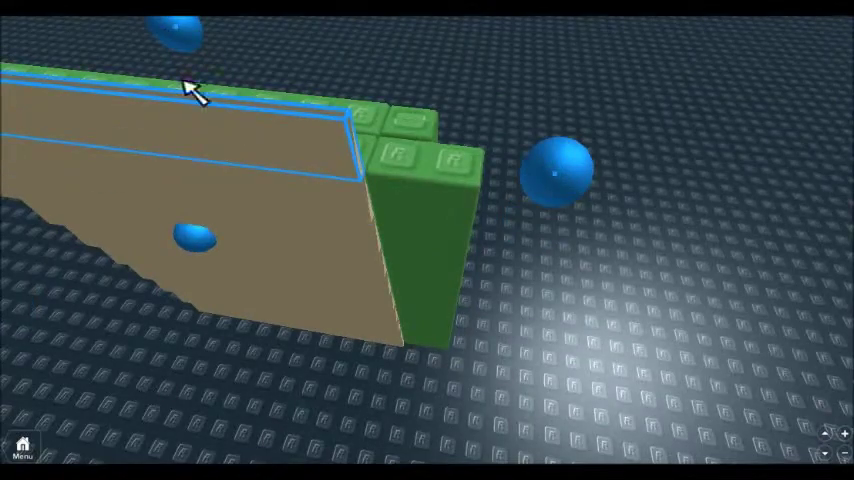
scroll(191, 90, "down", 5)
scroll(396, 202, "up", 2)
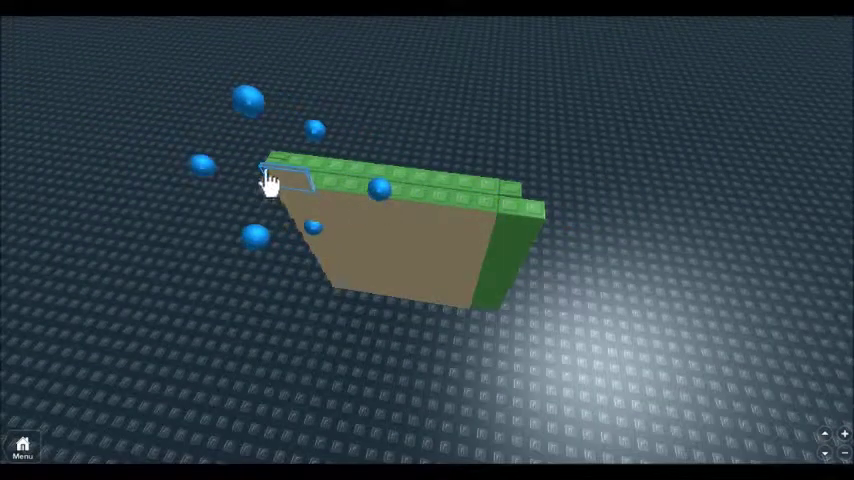
left_click(505, 339)
left_click(492, 308)
scroll(585, 246, "up", 3)
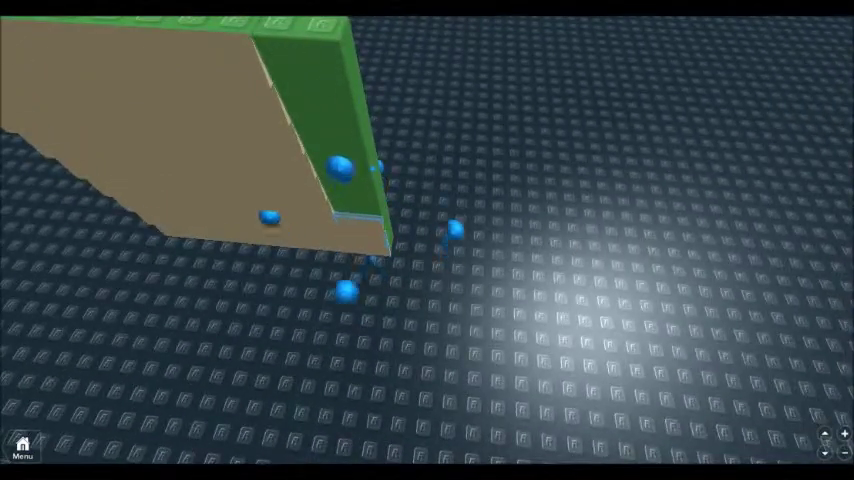
scroll(600, 223, "down", 2)
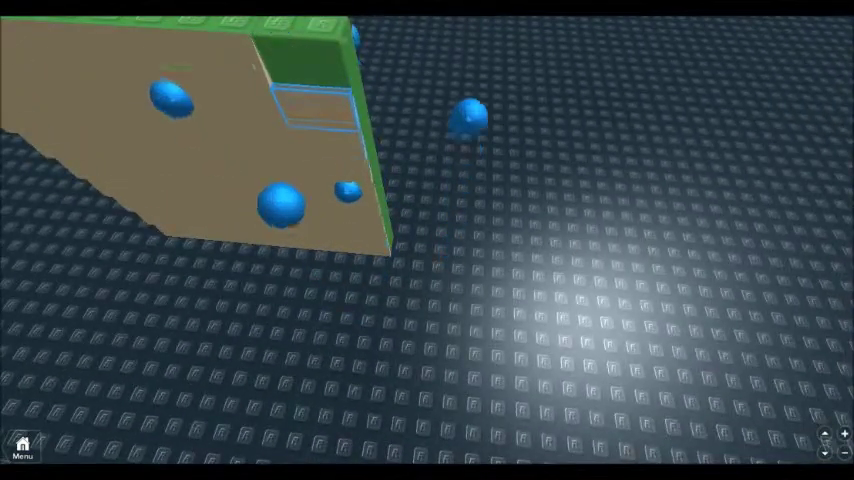
scroll(600, 223, "down", 4)
mouse_move(587, 175)
left_mouse_down()
mouse_move(378, 322)
mouse_move(454, 315)
left_mouse_up()
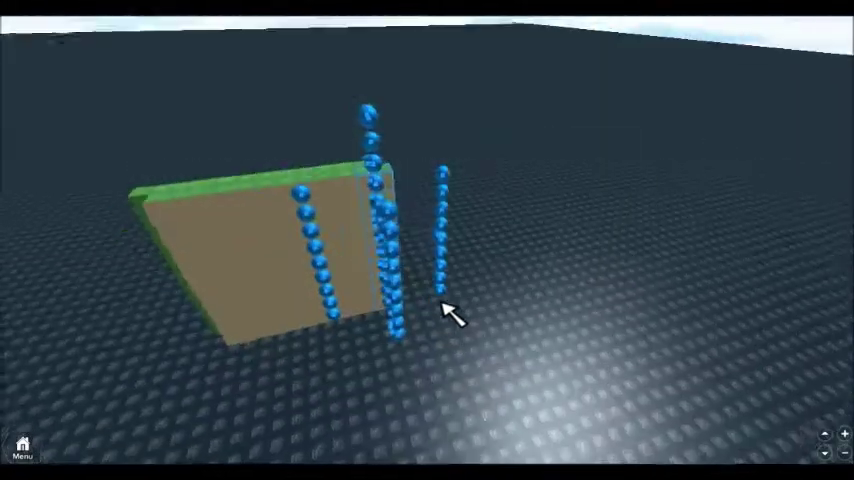
left_click(400, 250)
left_click(543, 172)
mouse_move(543, 172)
right_mouse_down()
mouse_move(536, 168)
mouse_move(543, 172)
right_mouse_up()
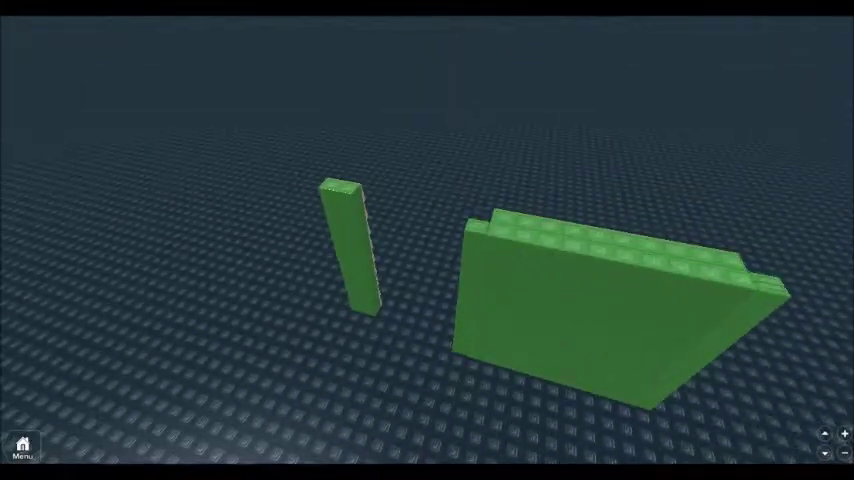
Step: Paint the large wall face and the thin top strip tan
left_click(686, 290)
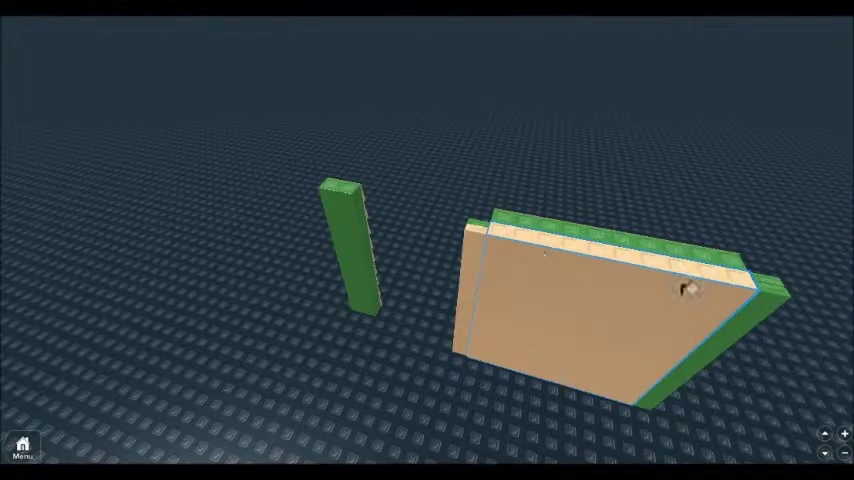
left_click(485, 214)
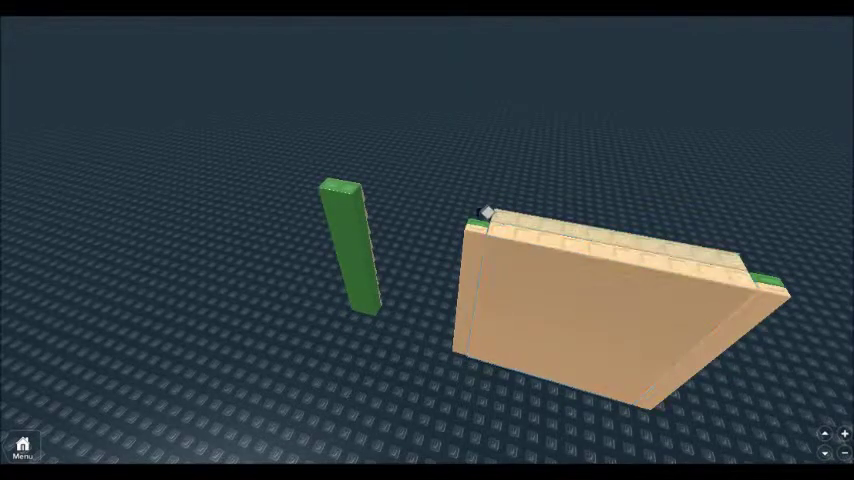
right_click_drag(735, 241, 713, 254)
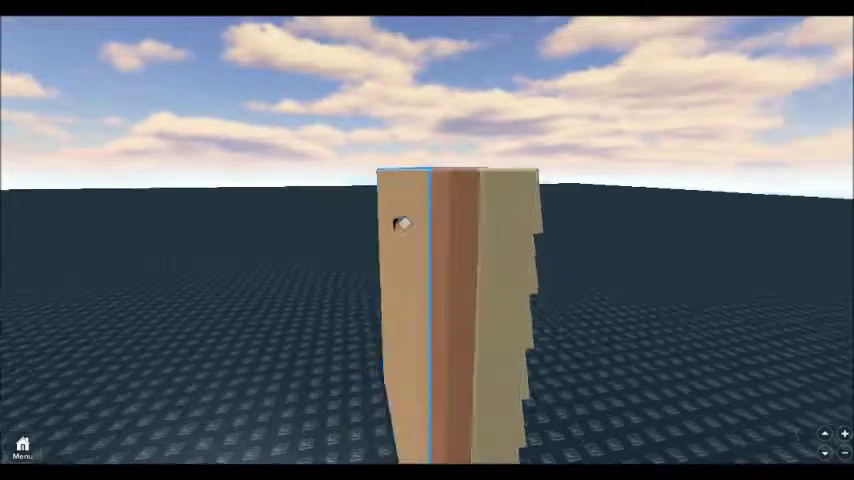
right_click_drag(482, 148, 383, 198)
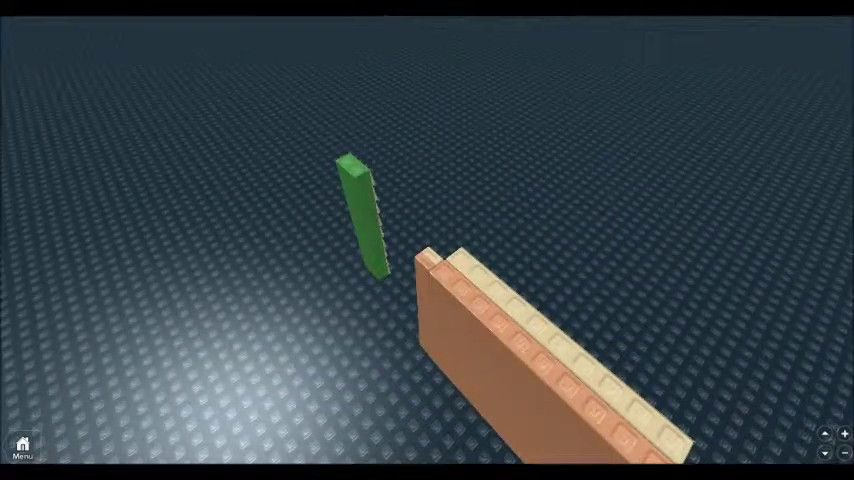
mouse_move(492, 270)
right_mouse_down()
mouse_move(511, 158)
mouse_move(407, 24)
right_mouse_up()
right_click_drag(427, 240, 527, 240)
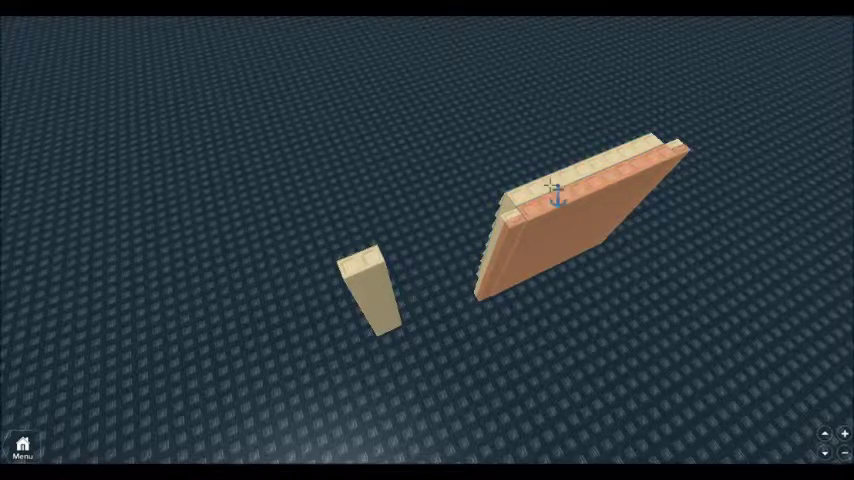
Step: Shift the tan top part along the wall and group the wall into one object
left_click_drag(507, 220, 680, 148)
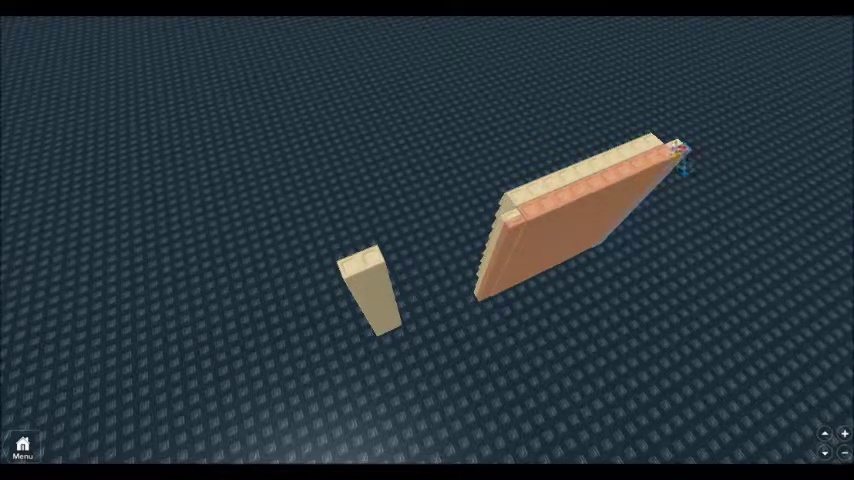
right_click_drag(679, 150, 481, 178)
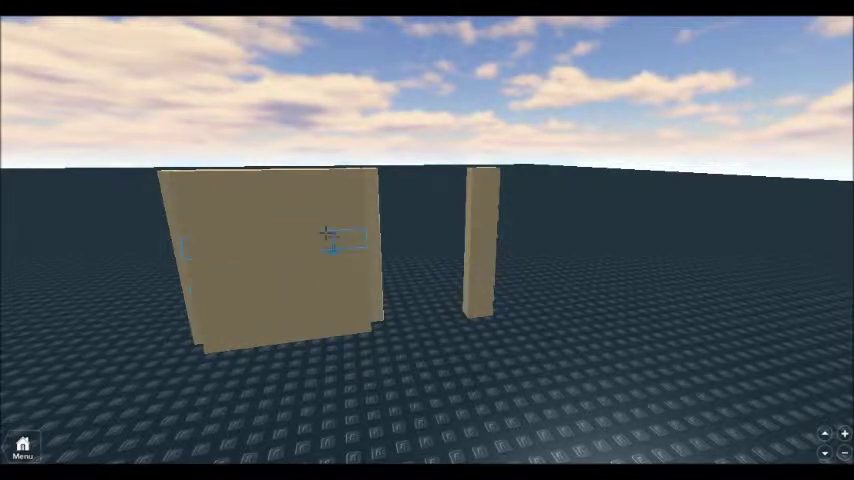
right_click_drag(481, 178, 481, 260)
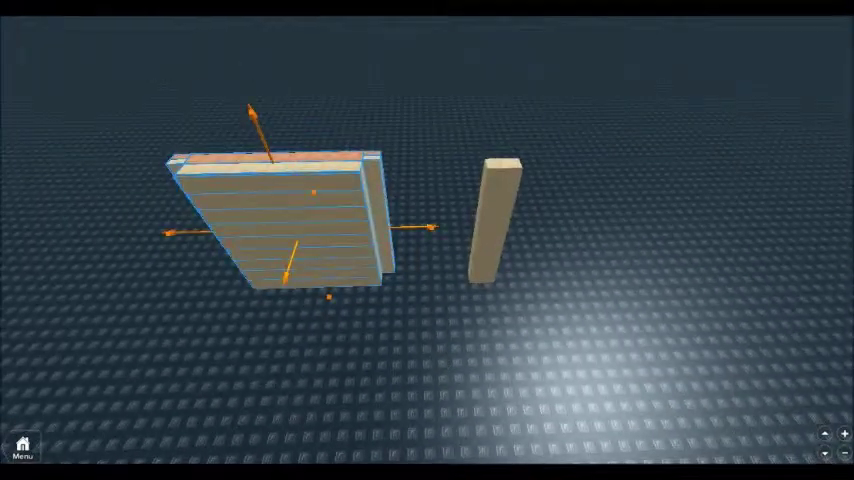
key("ctrl+g")
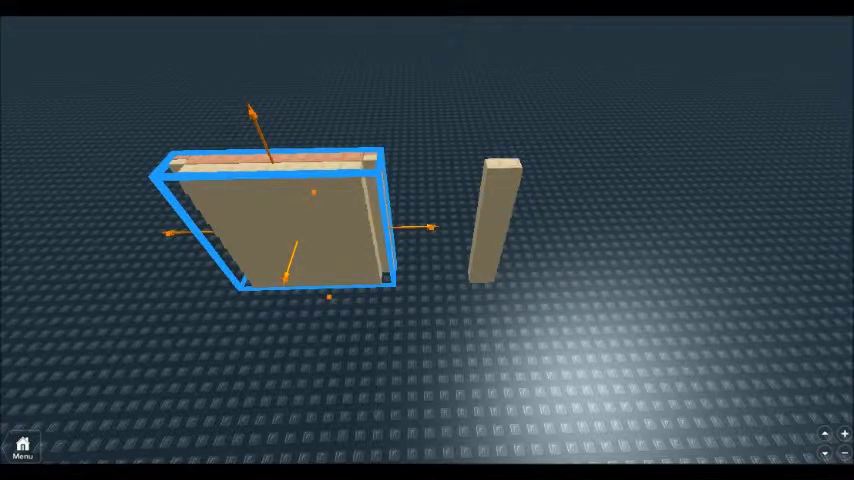
Step: Group the thin pillar's parts into a single object
left_click(495, 118)
left_click(500, 185)
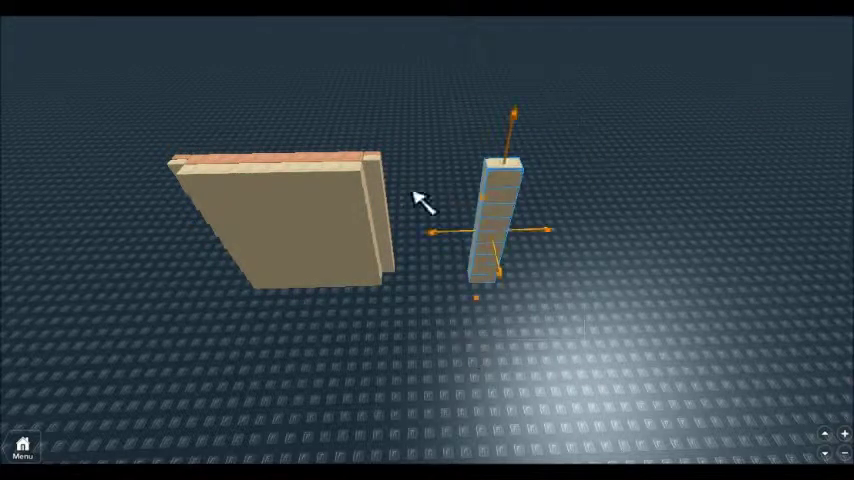
key("ctrl+g")
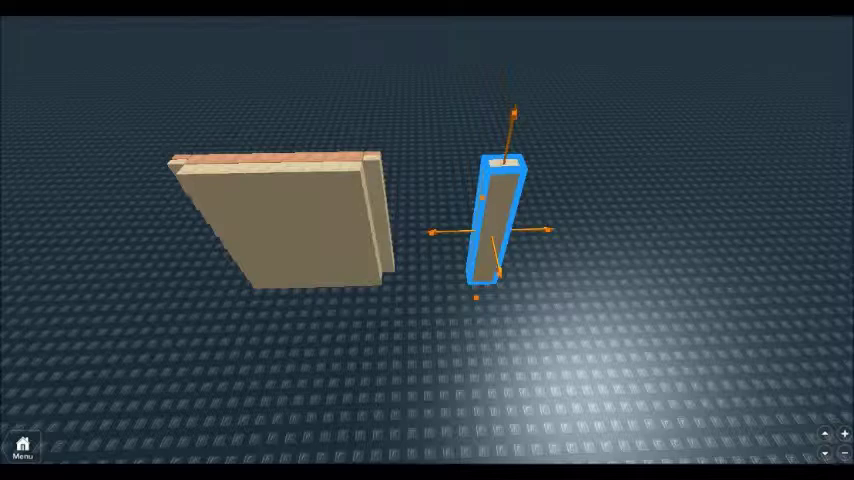
Step: Duplicate the large wall and move the copy to the right
left_click(625, 149)
right_click_drag(625, 149, 492, 130)
left_click(490, 222)
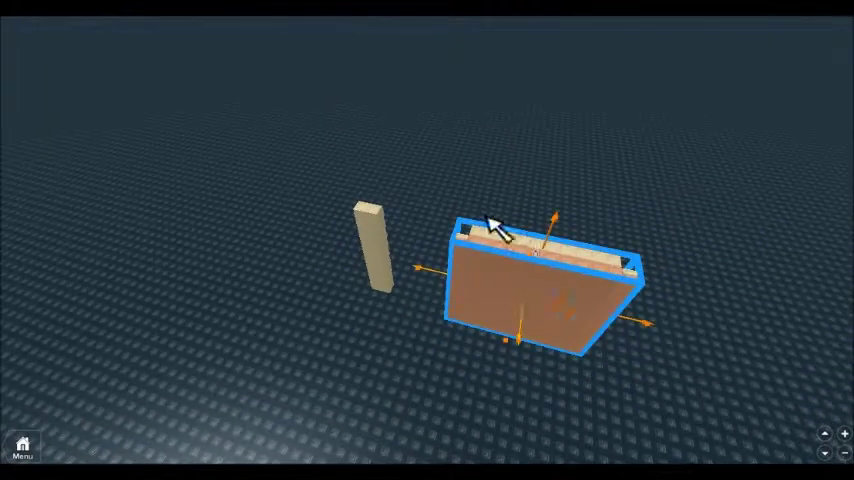
right_click_drag(490, 222, 658, 181)
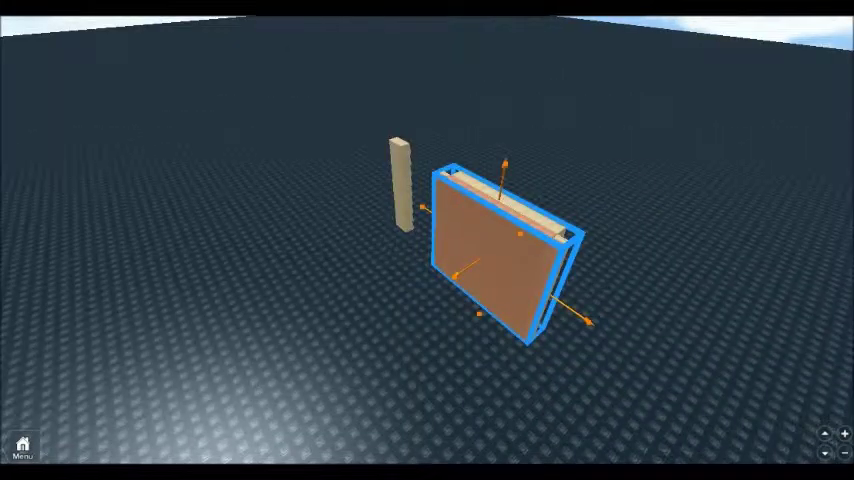
key("ctrl+d")
left_click_drag(462, 242, 759, 347)
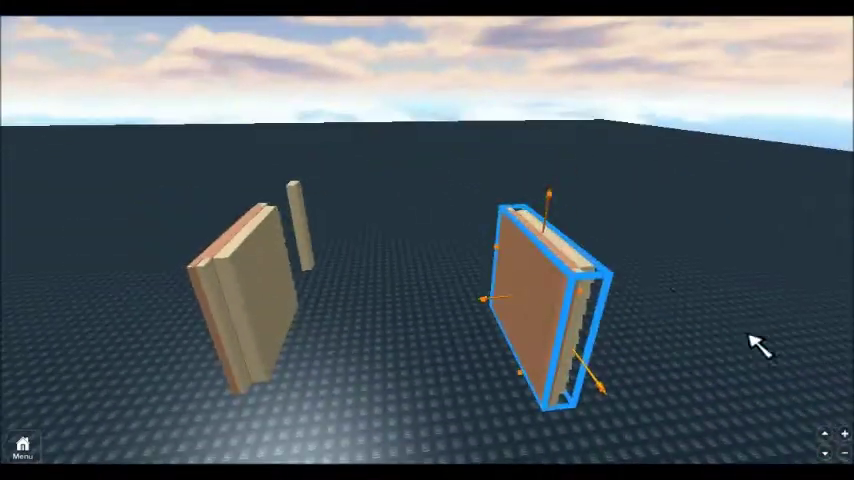
mouse_move(759, 347)
right_mouse_down()
mouse_move(548, 178)
mouse_move(623, 254)
right_mouse_up()
Step: Select the front wall's lower planks with the Resize tool active
left_click(440, 282)
right_click_drag(440, 282, 437, 256)
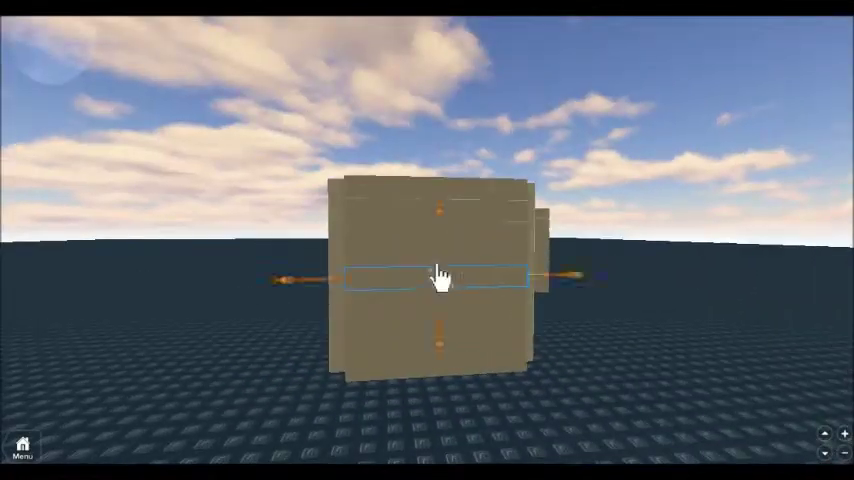
key("ctrl+3")
left_click(442, 252)
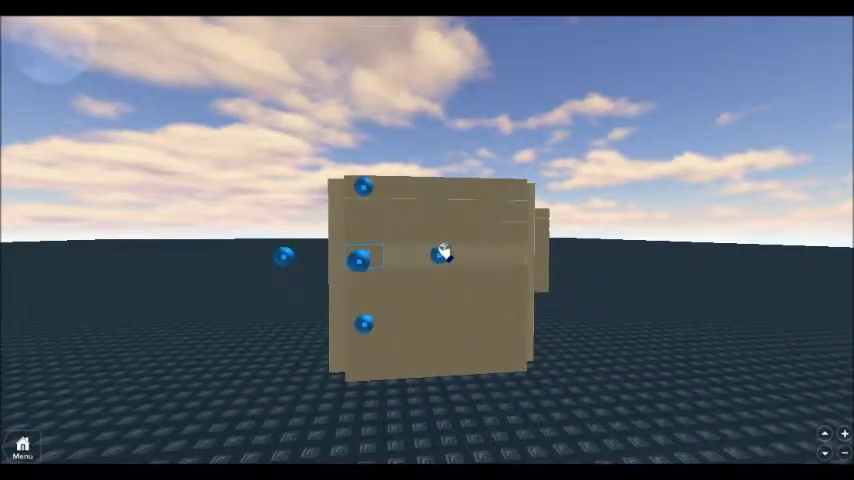
left_click(435, 285)
left_click(438, 334)
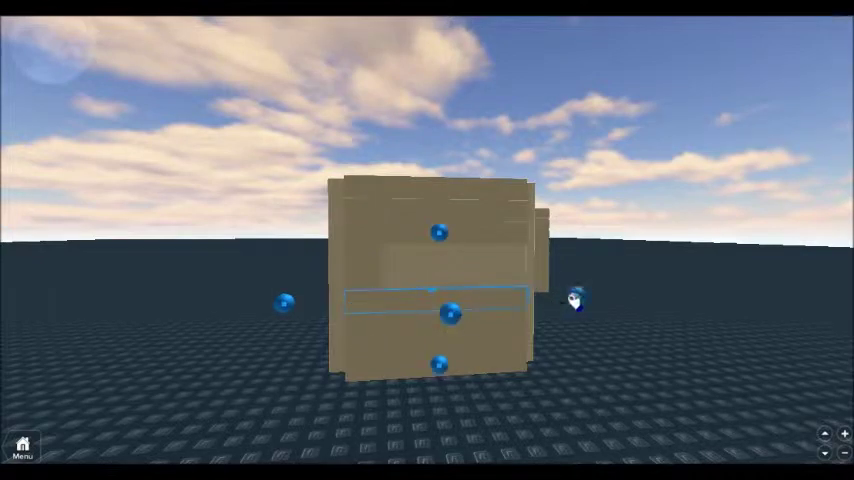
left_click(442, 320)
mouse_move(435, 330)
right_mouse_down()
mouse_move(575, 286)
mouse_move(356, 335)
right_mouse_up()
Step: Narrow the upper plank and raise the small part above the box
left_click(470, 320)
left_click(520, 233)
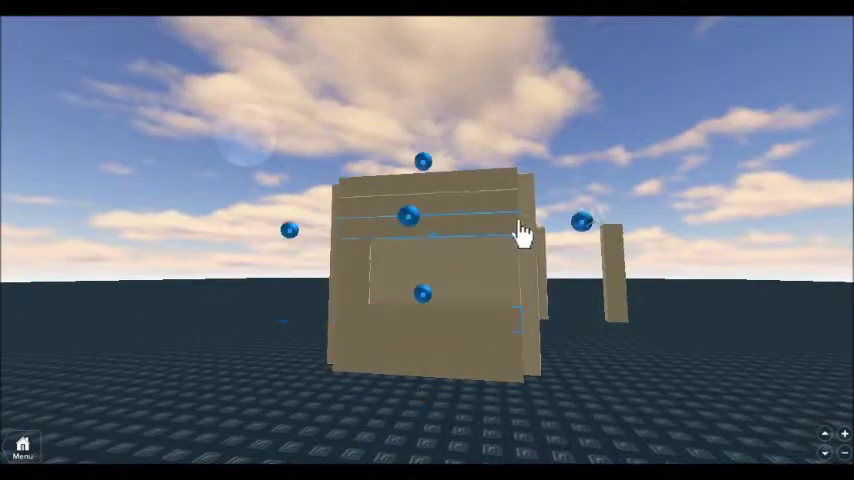
left_click_drag(580, 222, 463, 257)
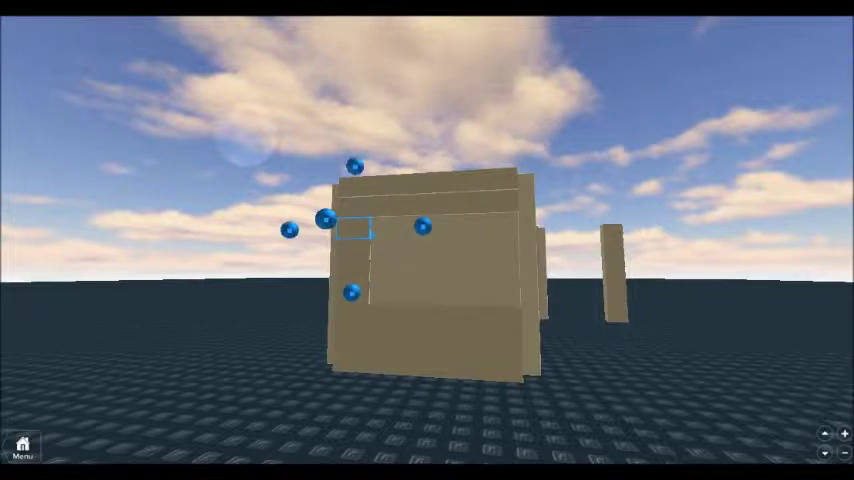
left_click_drag(352, 228, 338, 181)
Step: Move the small part right and down to the front of the box
key("ctrl+2")
left_click_drag(423, 172, 585, 185)
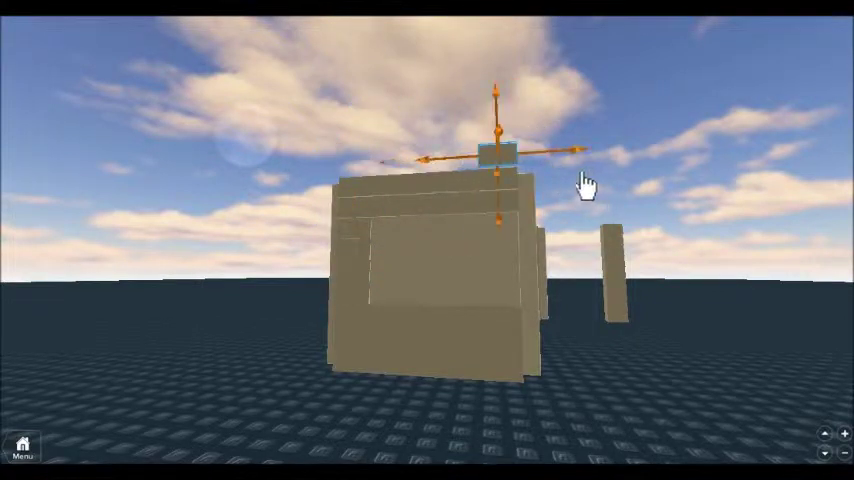
left_click_drag(497, 228, 500, 368)
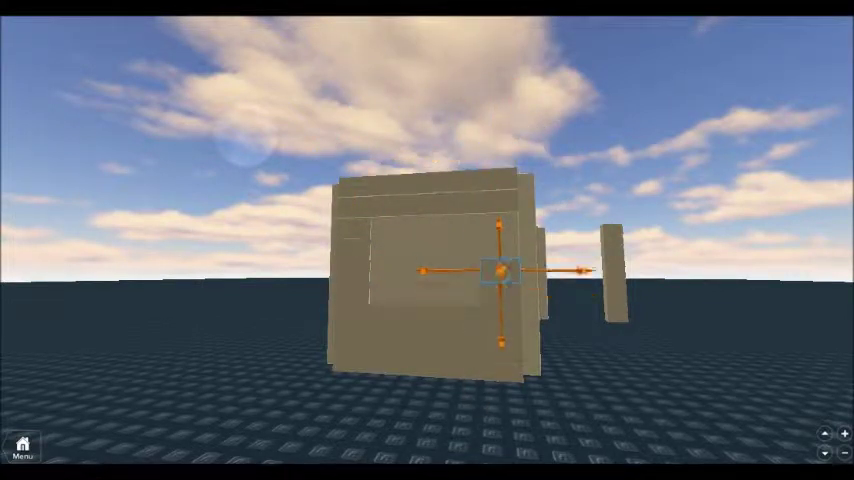
mouse_move(486, 90)
right_mouse_down()
mouse_move(440, 260)
mouse_move(438, 181)
right_mouse_up()
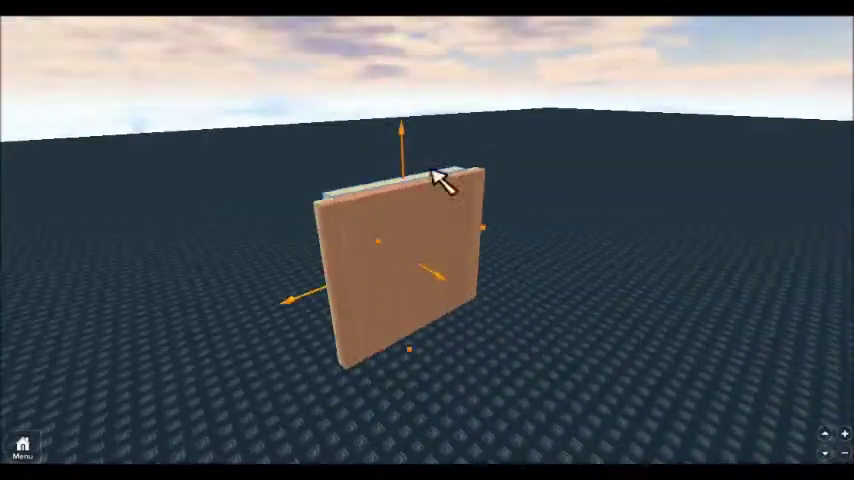
Step: Place a thin vertical part in the window opening and stretch it along the wall top
key("ctrl+3")
right_click_drag(429, 118, 419, 129)
mouse_move(413, 252)
right_mouse_down()
mouse_move(452, 133)
mouse_move(406, 314)
right_mouse_up()
left_click(406, 314)
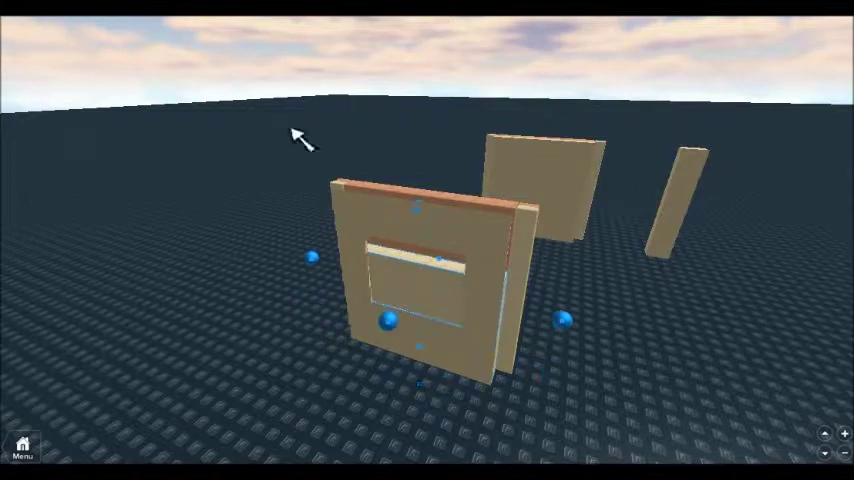
right_click_drag(299, 137, 499, 410)
right_click_drag(397, 285, 355, 196)
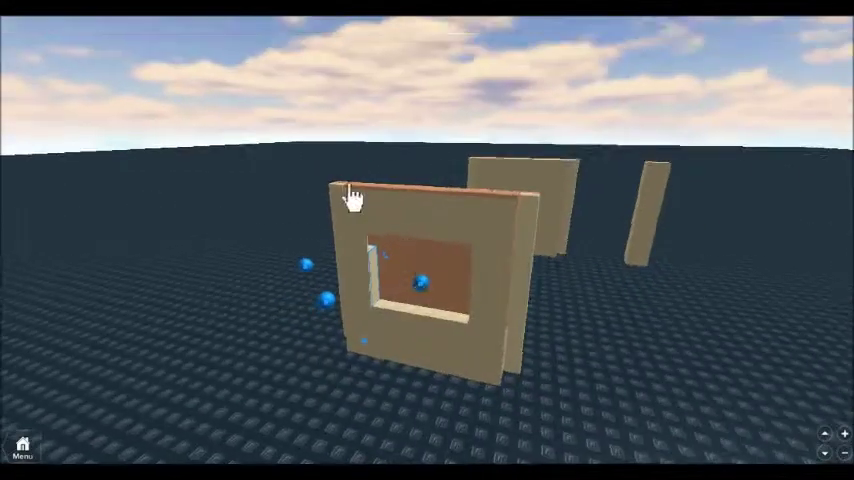
mouse_move(420, 273)
left_mouse_down()
mouse_move(420, 280)
mouse_move(498, 255)
left_mouse_up()
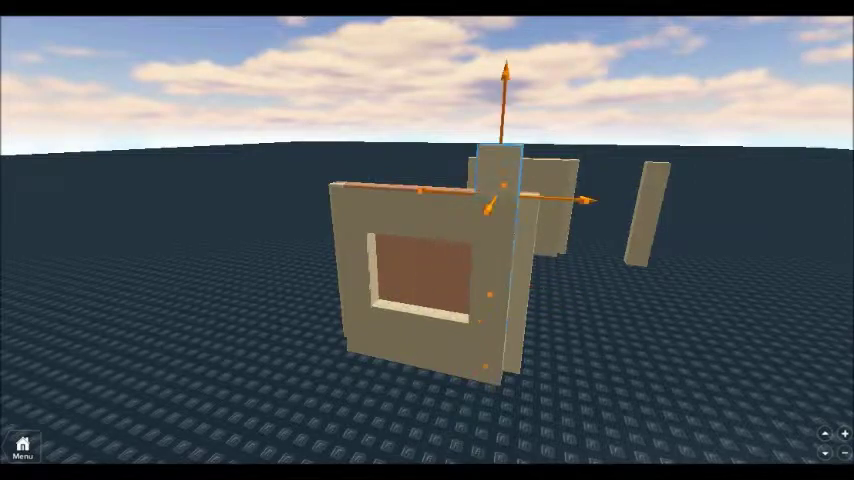
key("ctrl+3")
left_click_drag(416, 204, 300, 212)
right_click_drag(622, 360, 450, 236)
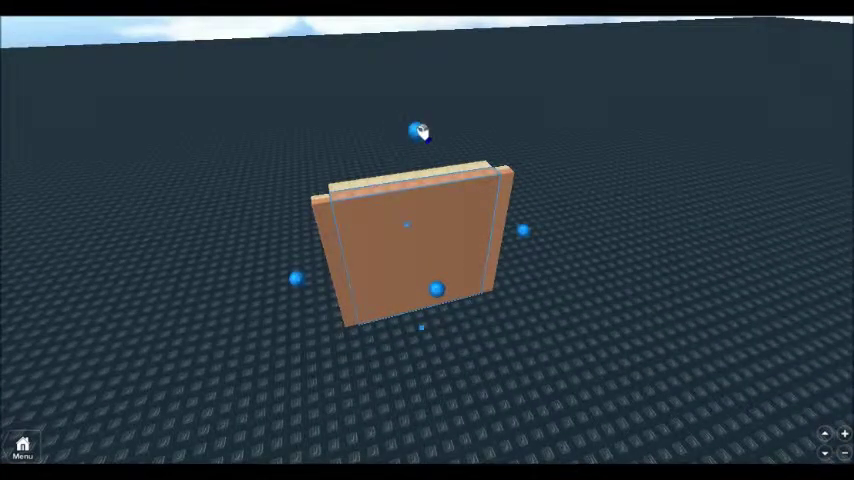
mouse_move(420, 132)
right_mouse_down()
mouse_move(419, 238)
mouse_move(568, 133)
right_mouse_up()
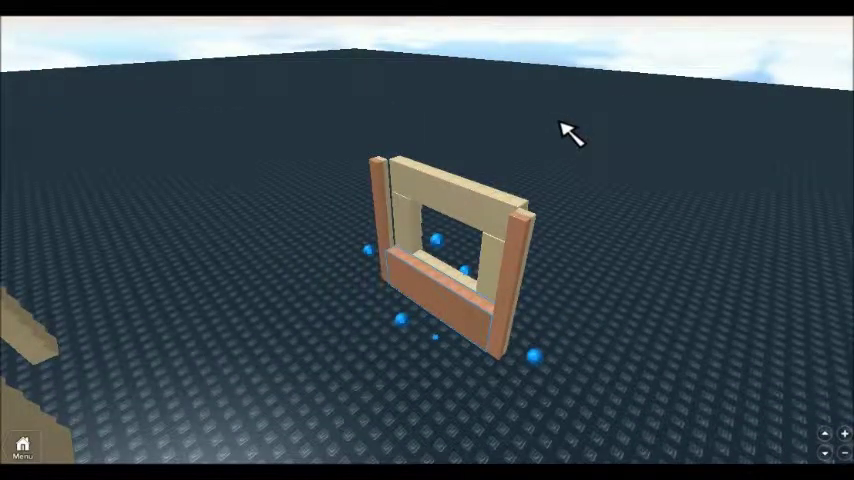
Step: Lower the orange panel to the bottom of the window frame
right_click_drag(500, 142, 500, 132)
left_click_drag(420, 300, 420, 256)
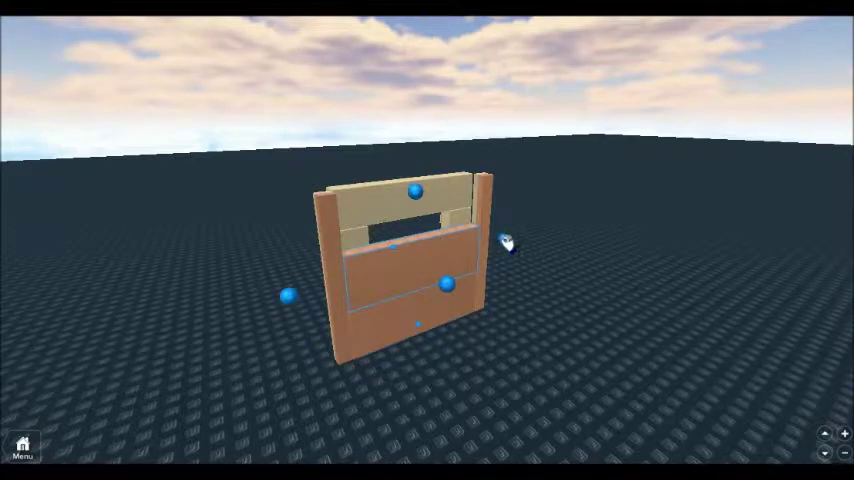
left_click_drag(506, 243, 419, 276)
mouse_move(469, 223)
right_mouse_down()
mouse_move(488, 219)
mouse_move(368, 178)
right_mouse_up()
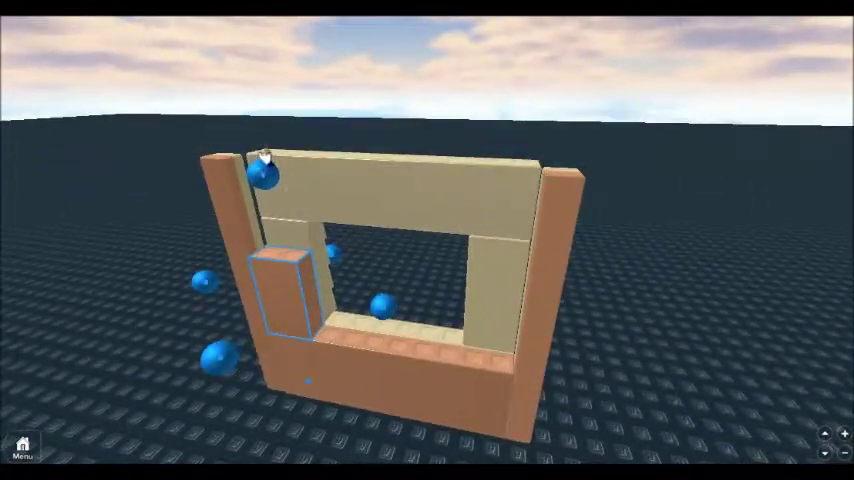
Step: Heighten an orange block and move it to the opening's right side, above the top beam
left_click_drag(264, 157, 255, 125)
key("ctrl+2")
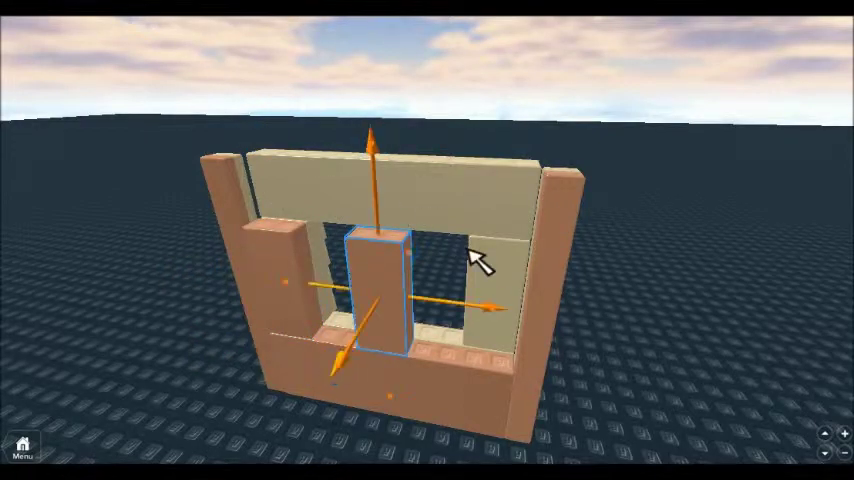
mouse_move(480, 300)
left_mouse_down()
mouse_move(566, 324)
mouse_move(620, 322)
left_mouse_up()
left_click_drag(508, 307, 508, 137)
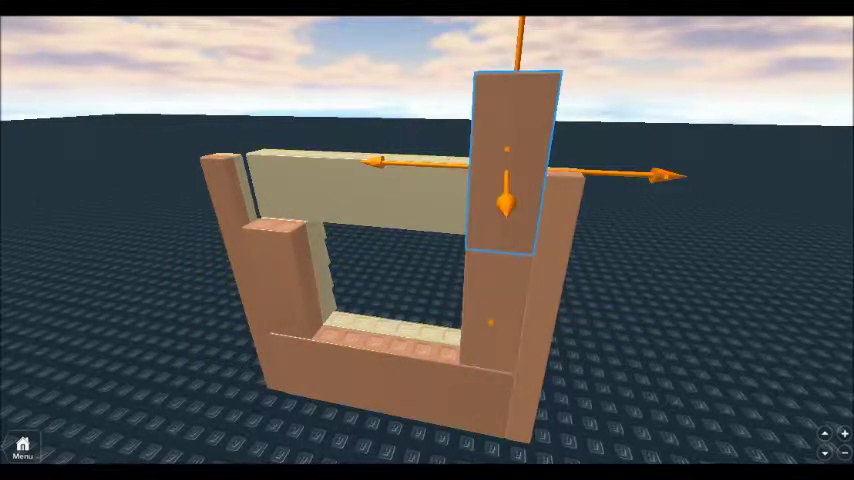
key("ctrl+3")
scroll(427, 240, "down", 5)
Step: Check the frame by selecting the top beam, both pillars and the bottom beam
right_click_drag(400, 225, 391, 126)
left_click(385, 125)
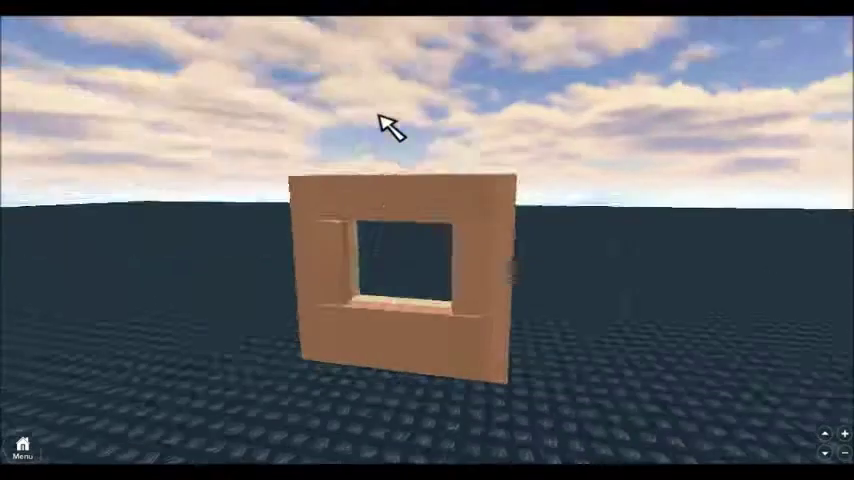
left_click(400, 195)
right_click_drag(400, 195, 400, 240)
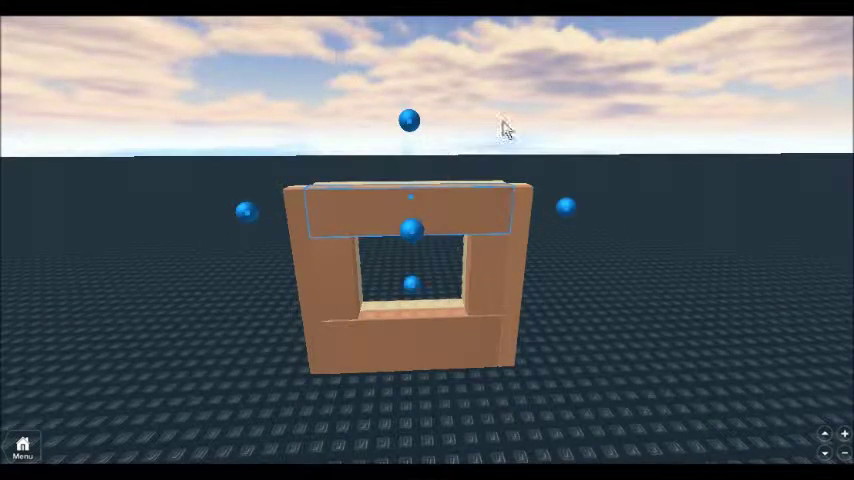
left_click(330, 288)
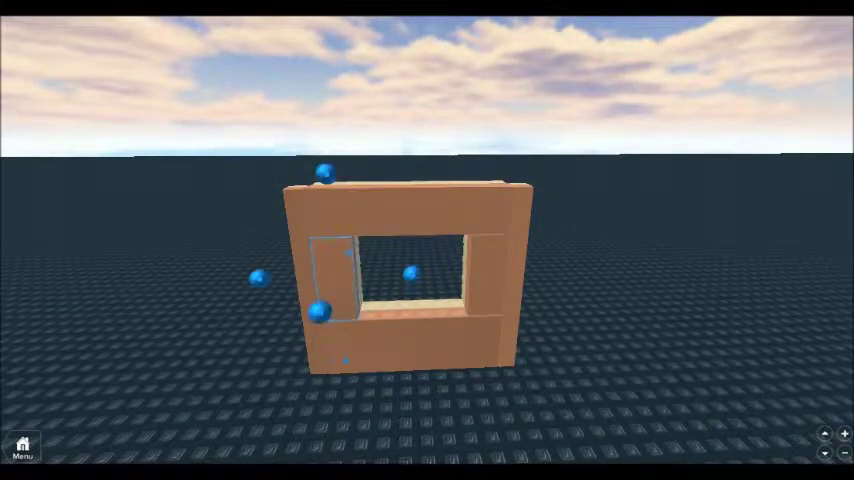
left_click(501, 257)
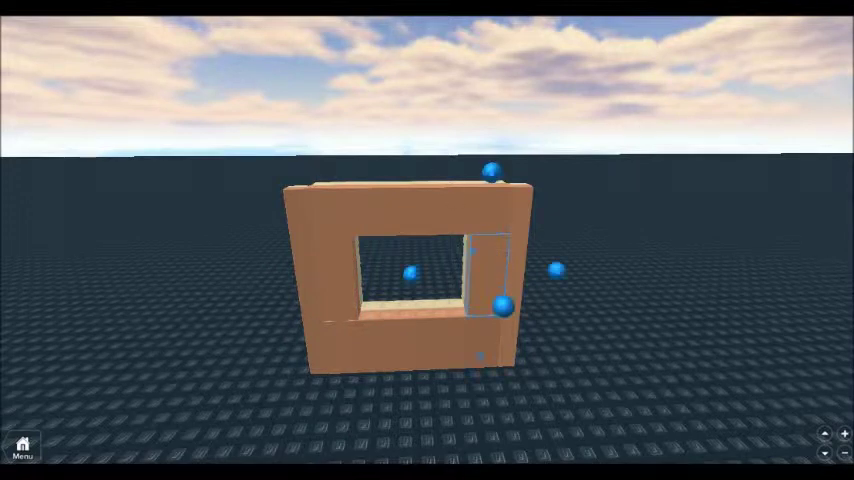
left_click(463, 326)
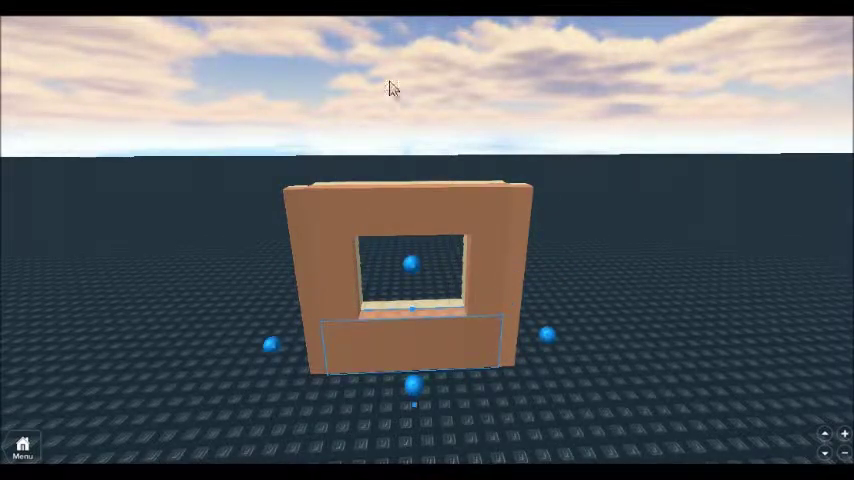
left_click(517, 302)
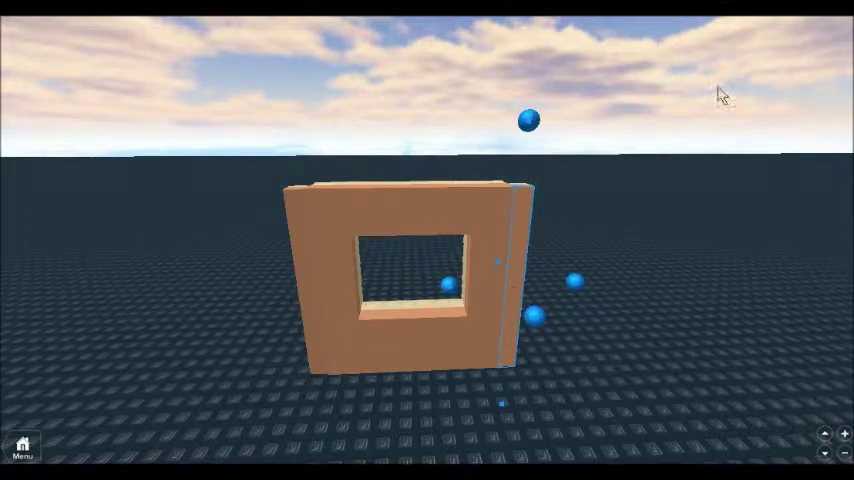
left_click(570, 148)
left_click(303, 253)
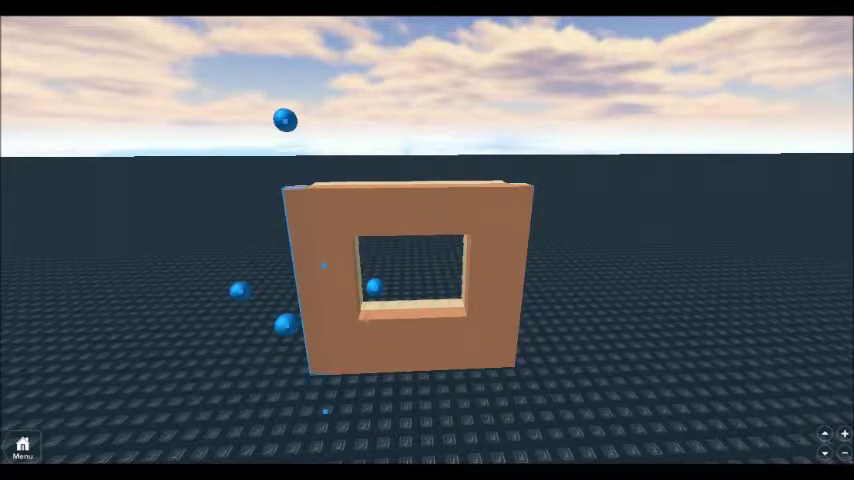
Step: Select the front wall and the parts at its left and right edges
right_click_drag(558, 126, 536, 137)
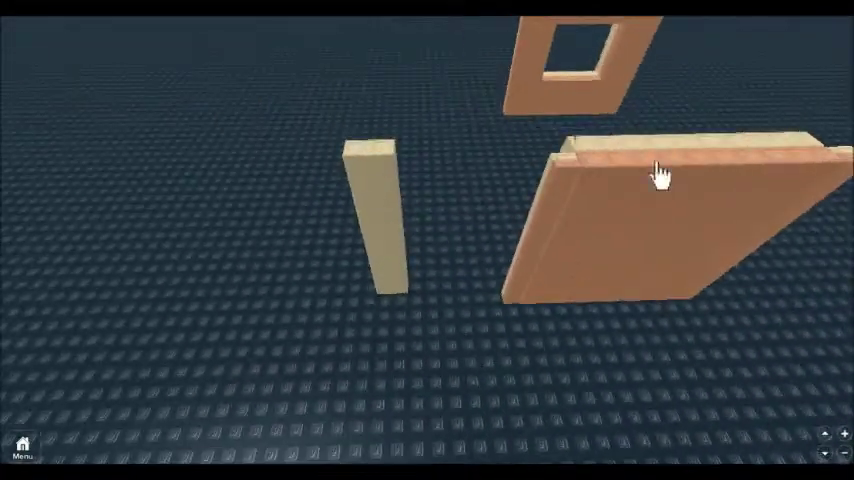
mouse_move(658, 176)
right_mouse_down()
mouse_move(700, 176)
mouse_move(740, 215)
mouse_move(484, 175)
right_mouse_up()
left_click(484, 175)
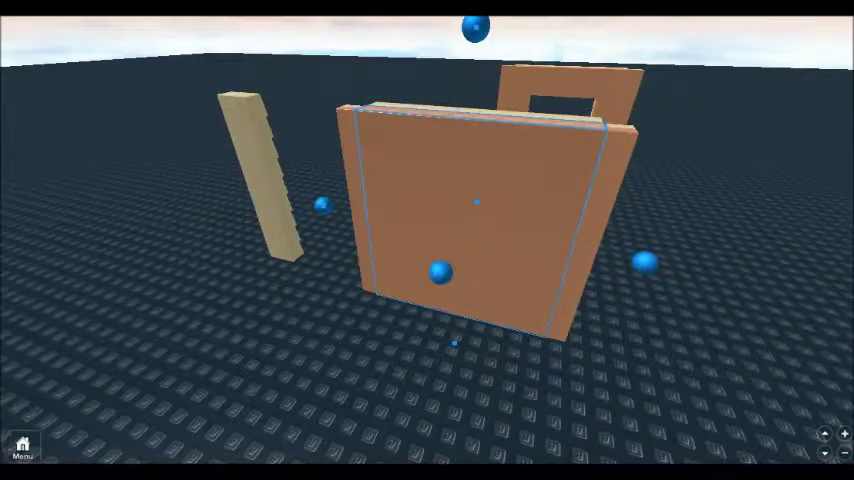
left_click(388, 190)
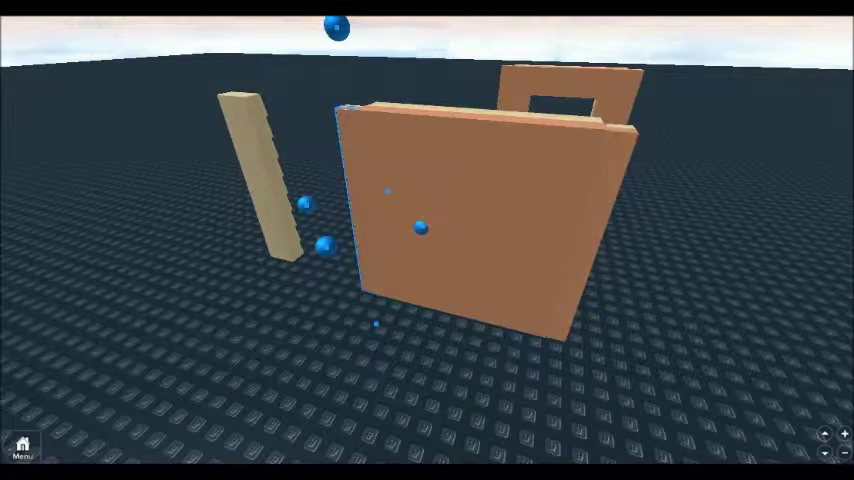
left_click(600, 220)
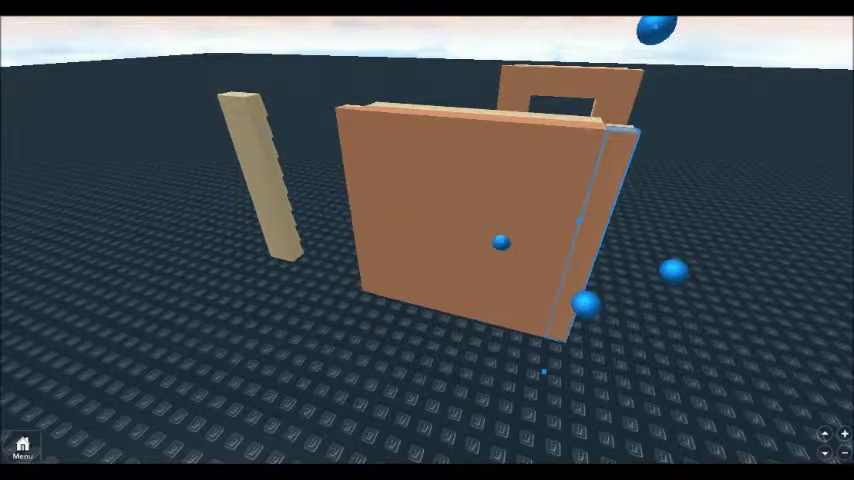
Step: Box-select all the wall parts, group them with Ctrl+G, and pick the blue window plate
right_click_drag(663, 149, 663, 149)
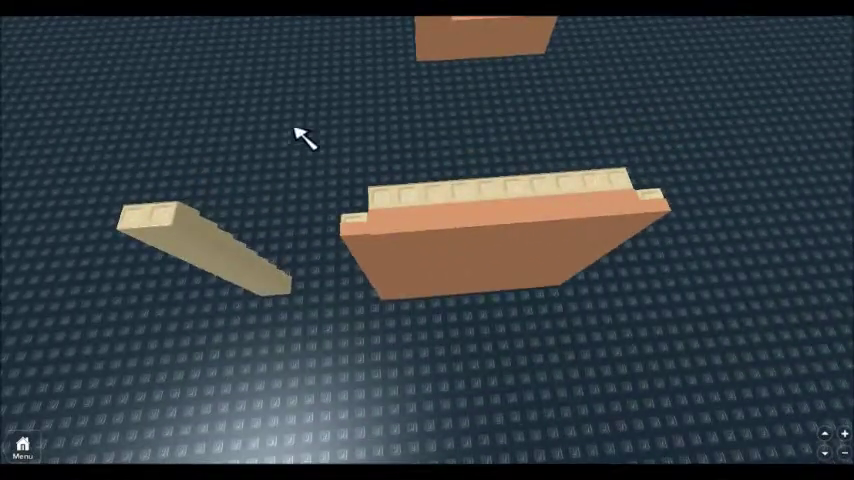
left_click_drag(294, 124, 738, 370)
key("ctrl+g")
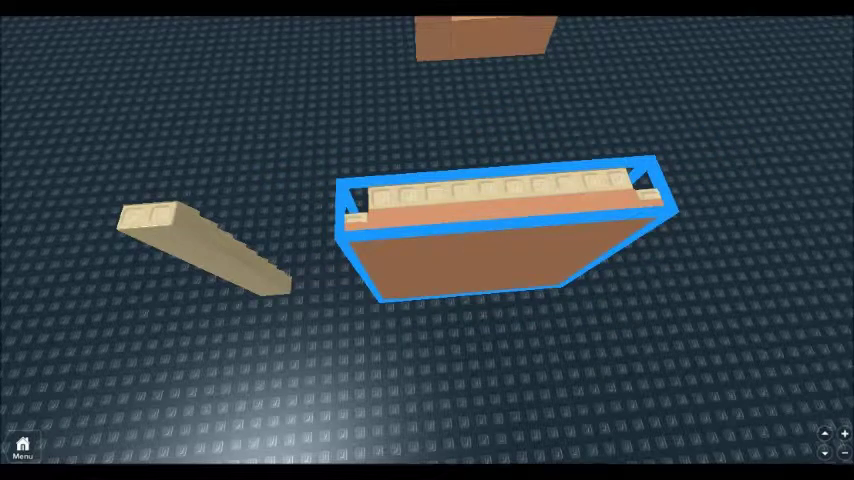
right_click_drag(204, 261, 324, 198)
scroll(324, 198, "up", 5)
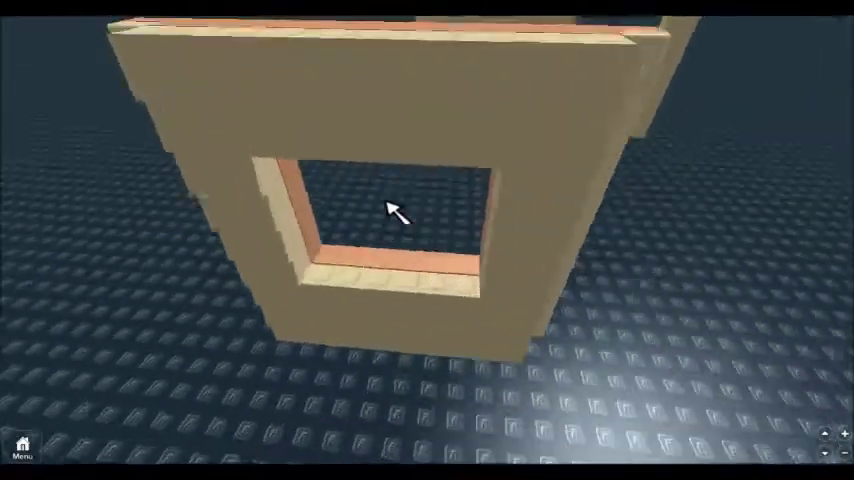
left_click(341, 125)
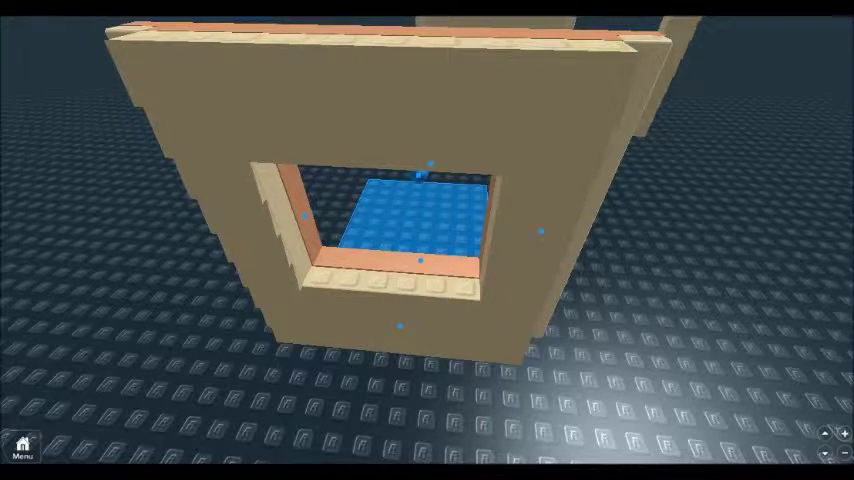
Step: Pull the blue plate through the window to form the sill, then deselect it
mouse_move(460, 238)
left_mouse_down()
mouse_move(343, 229)
mouse_move(335, 301)
mouse_move(372, 280)
left_mouse_up()
scroll(334, 391, "down", 5)
scroll(356, 400, "down", 3)
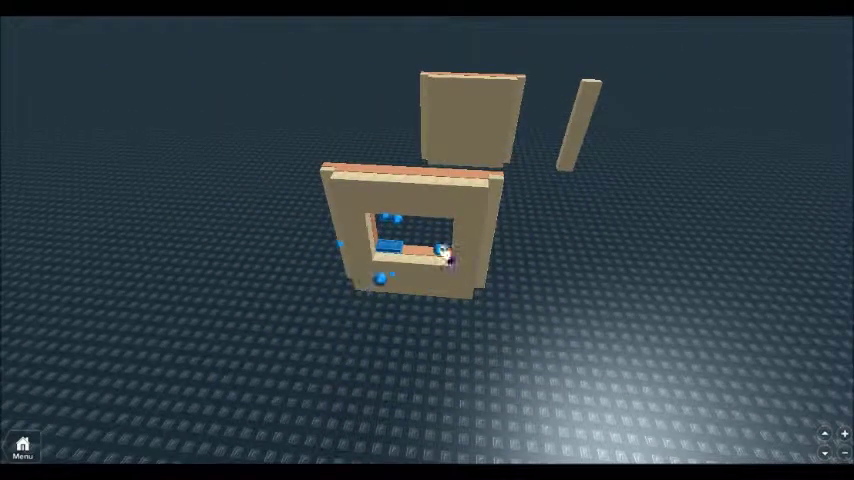
scroll(445, 255, "up", 5)
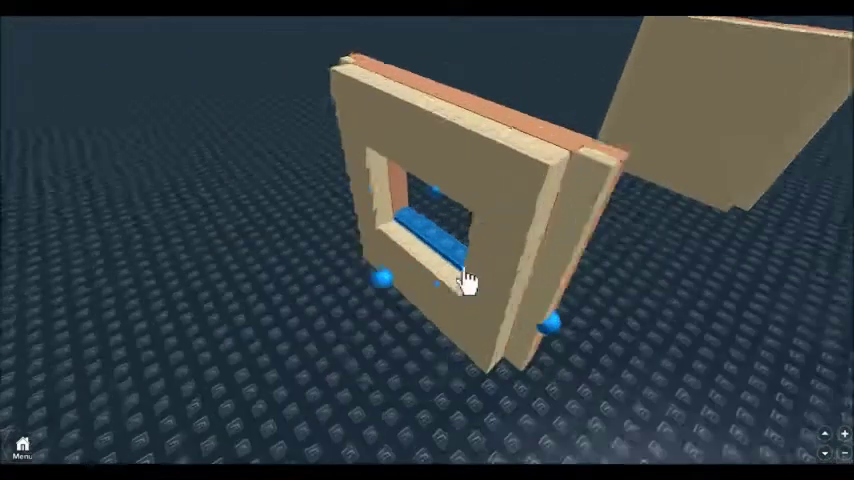
right_click_drag(467, 282, 368, 268)
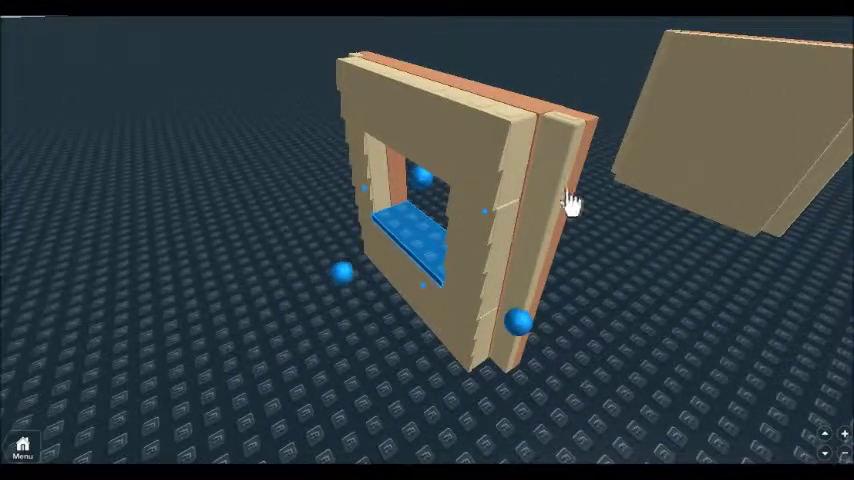
left_click(616, 282)
right_click_drag(616, 282, 617, 286)
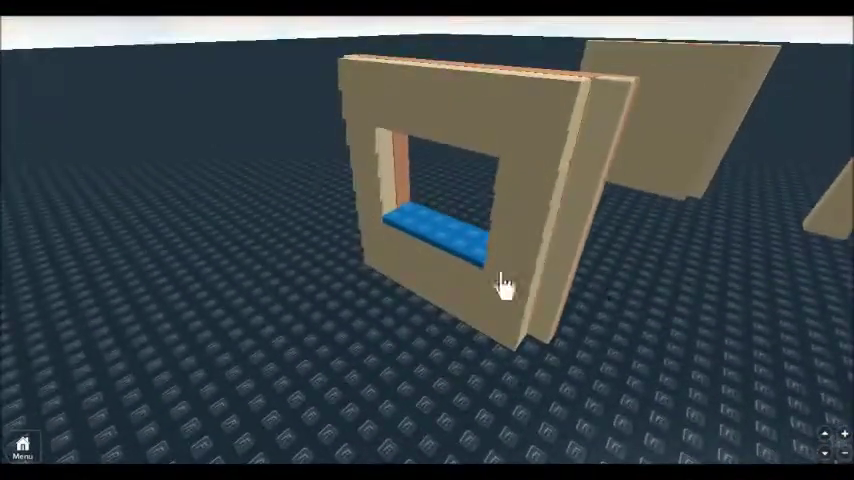
Step: Duplicate the window wall, delete the stray blue copy, and drag a green brick toward the window
left_click(501, 286)
left_click(660, 310)
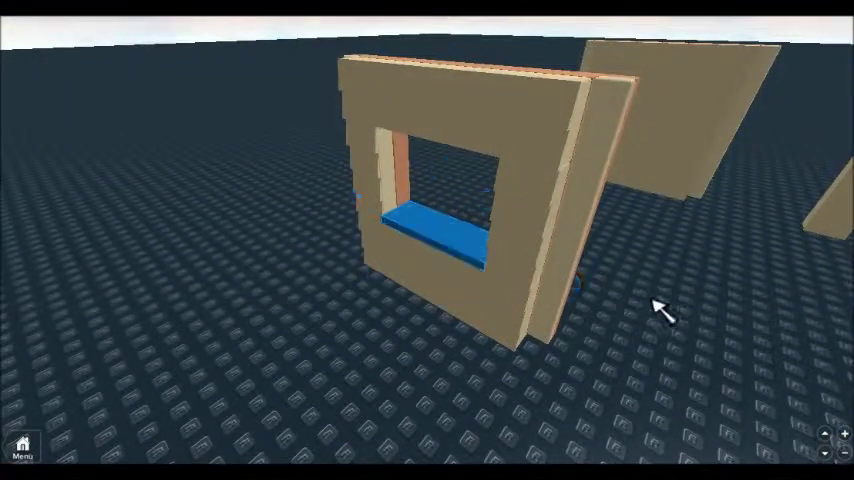
left_click(348, 120)
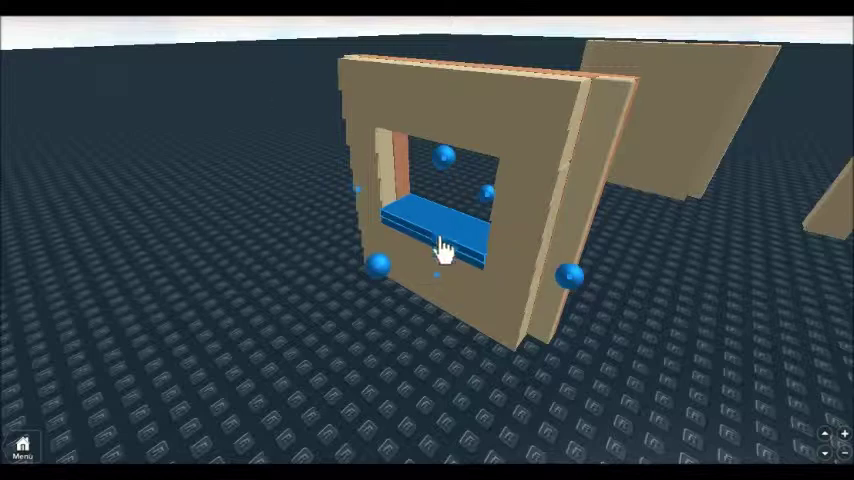
key("ctrl+d")
left_click_drag(438, 248, 343, 328)
key("Delete")
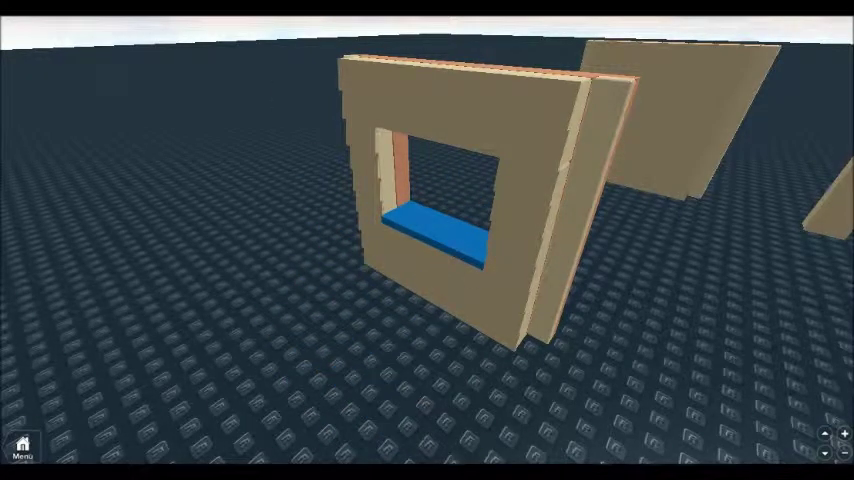
right_click_drag(343, 296, 435, 233)
left_click_drag(435, 233, 355, 181)
Step: Settle the green brick in the window opening and narrow it with the resize handles
right_click_drag(355, 181, 457, 196)
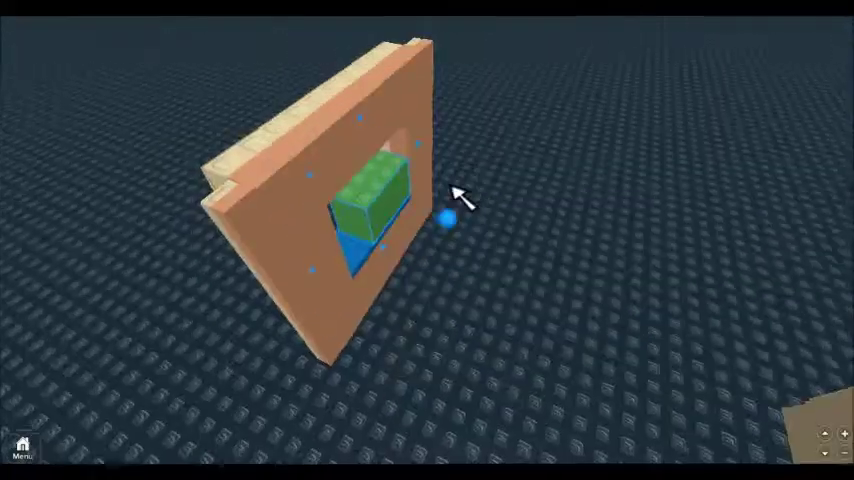
left_click_drag(531, 266, 465, 232)
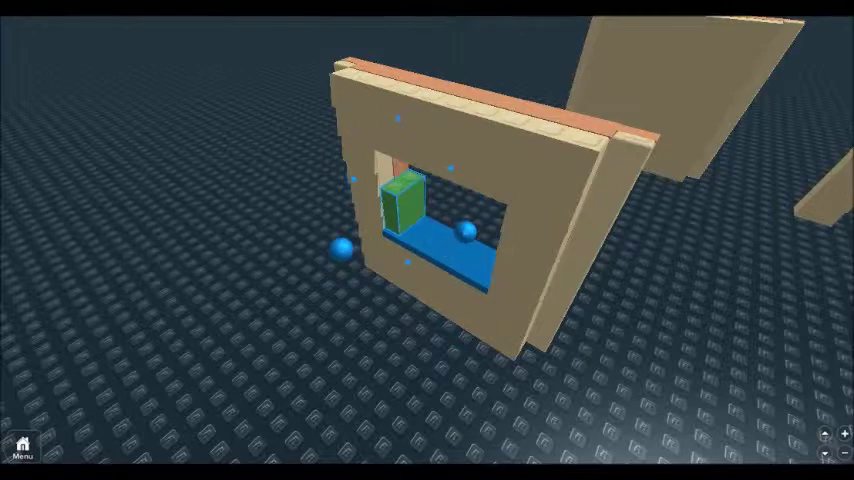
left_click_drag(420, 228, 452, 224)
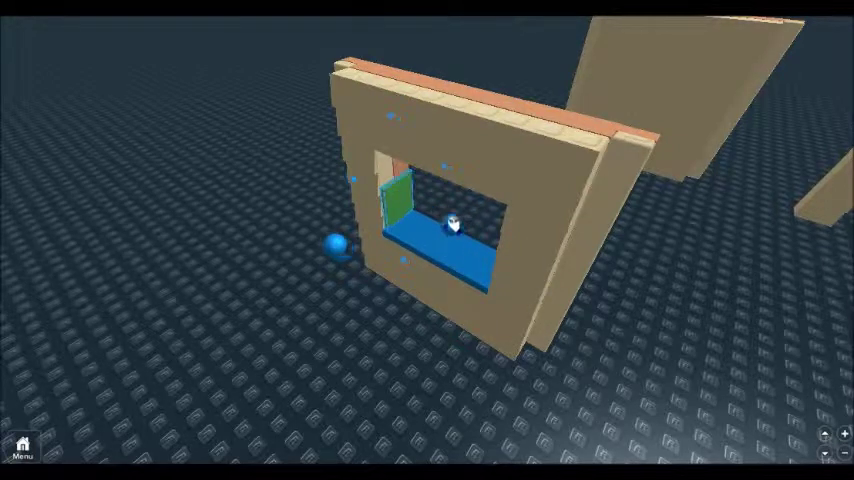
mouse_move(458, 225)
right_mouse_down()
mouse_move(402, 86)
mouse_move(457, 143)
right_mouse_up()
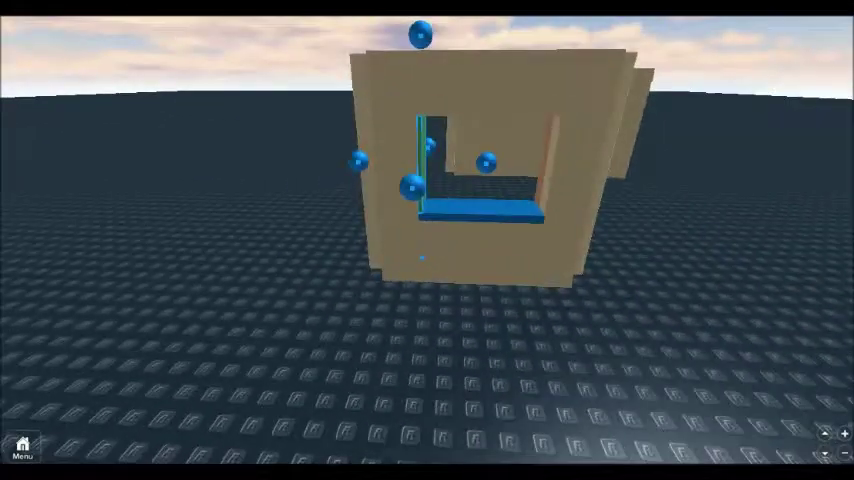
scroll(416, 124, "down", 5)
Step: Move the narrowed green upright to the left edge of the window opening
key("ctrl+2")
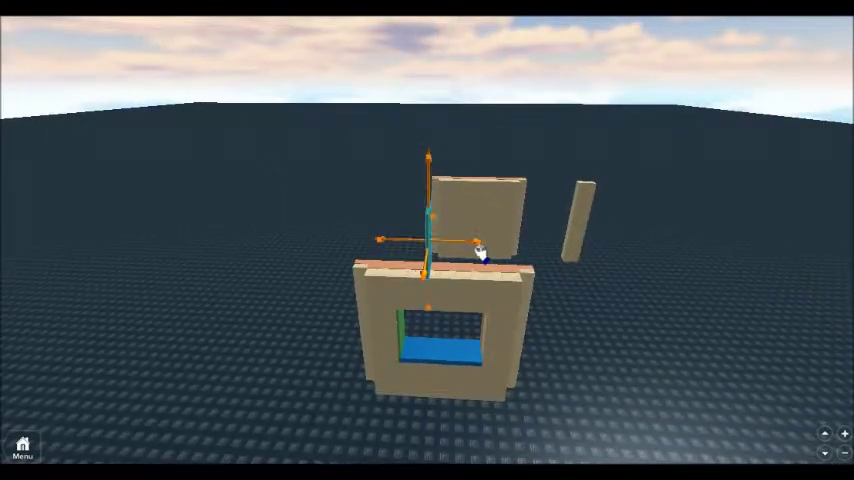
right_click_drag(537, 260, 537, 261)
right_click_drag(503, 334, 470, 220)
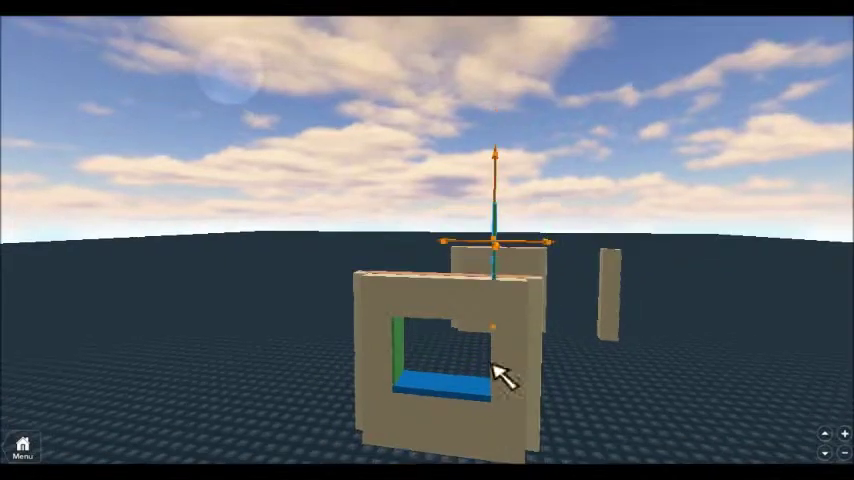
left_click_drag(472, 222, 463, 292)
right_click_drag(463, 292, 467, 305)
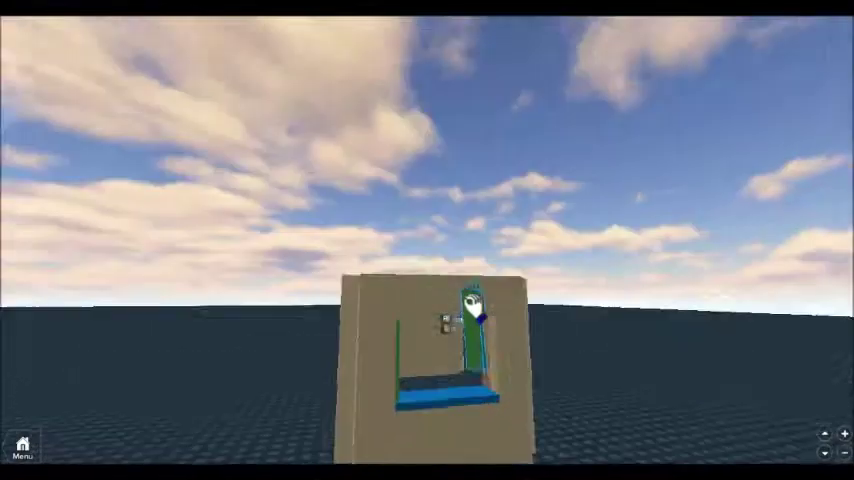
left_click_drag(502, 340, 490, 350)
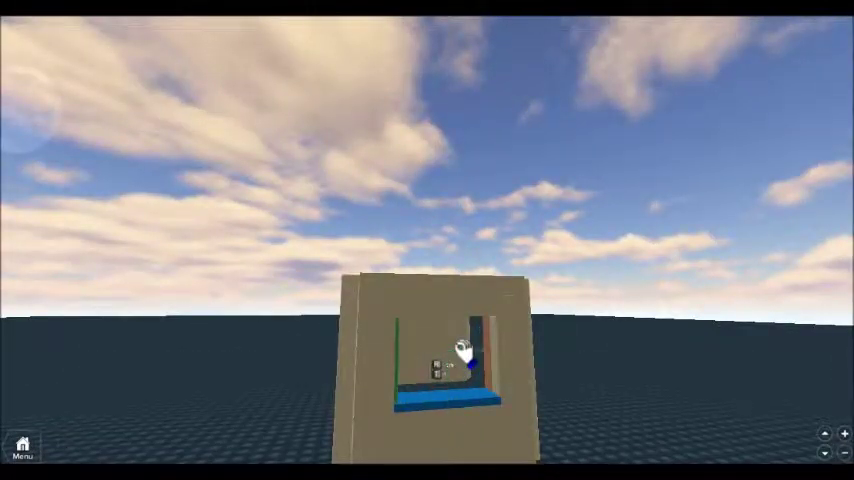
right_click_drag(452, 354, 505, 392)
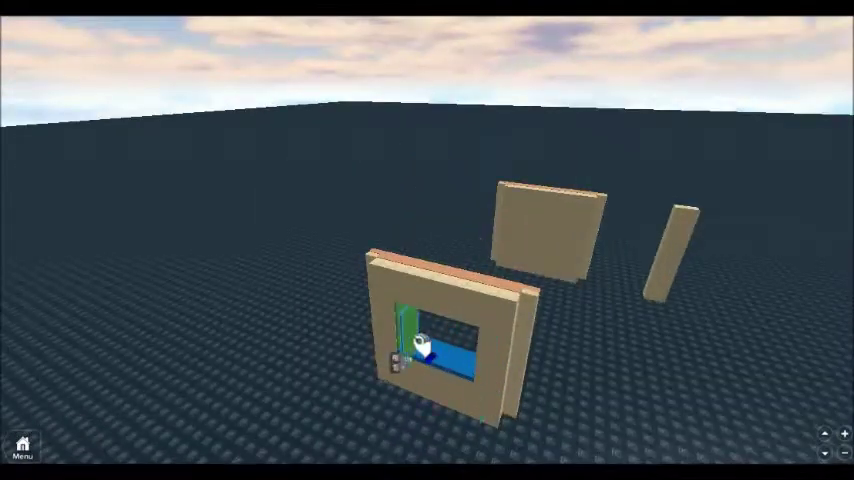
left_click_drag(440, 350, 418, 352)
right_click_drag(422, 330, 458, 339)
mouse_move(534, 320)
right_mouse_down()
mouse_move(534, 347)
mouse_move(355, 235)
right_mouse_up()
scroll(522, 343, "up", 3)
Step: Nudge the green upright twice along Z using the fine positioning controls
key("2")
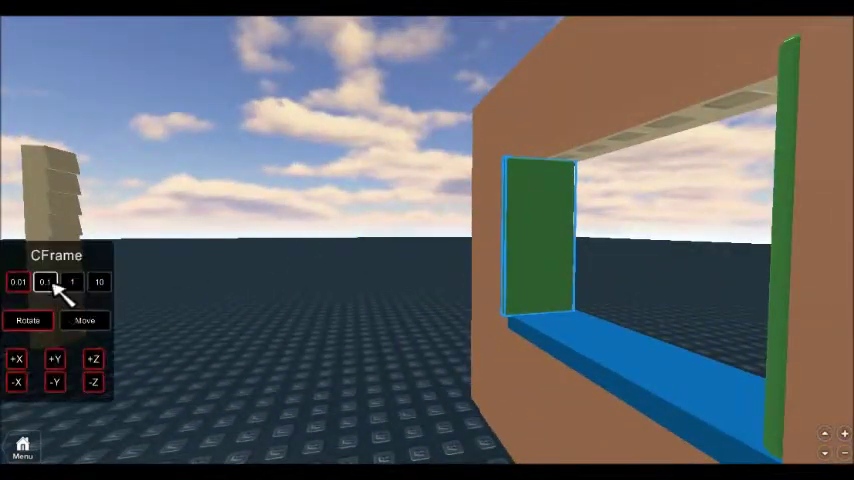
left_click(95, 362)
left_click(95, 385)
left_click(95, 385)
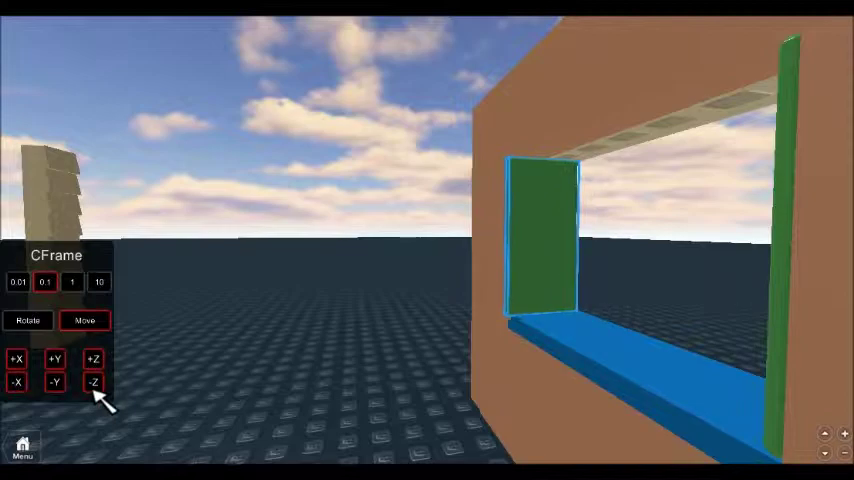
right_click_drag(343, 299, 350, 302)
key("1")
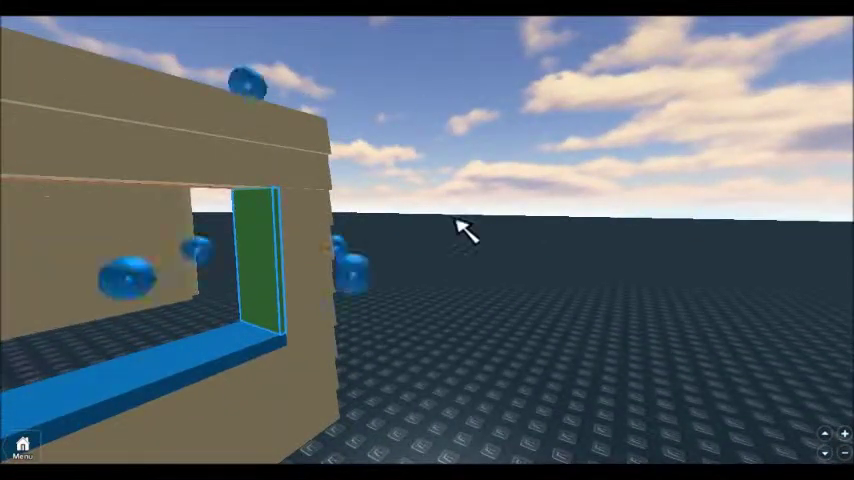
Step: Select the window wall and the left and right green uprights
key("w")
key("f")
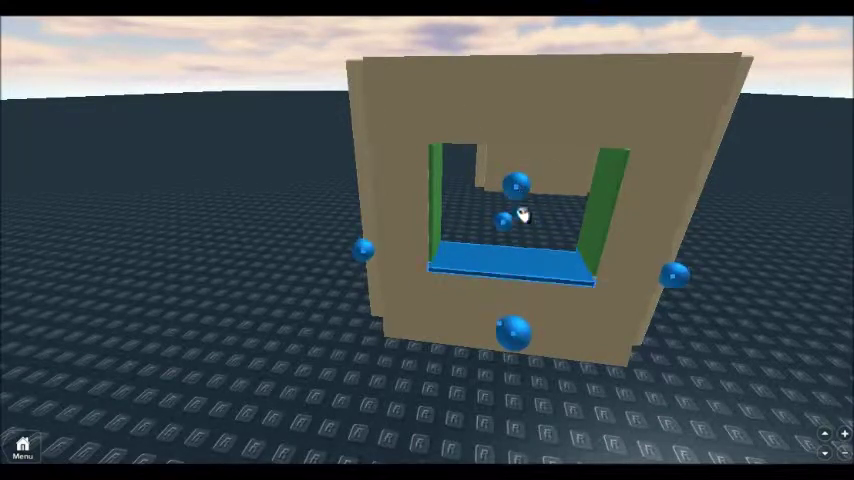
left_click(435, 210)
key("2")
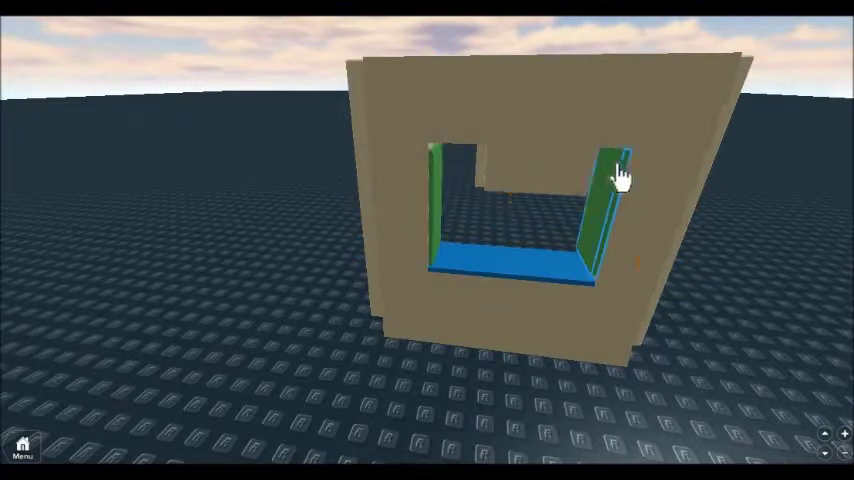
left_click(620, 181)
Step: Duplicate the blue sill and drag the copy up to the window's top edge
left_click(520, 245)
key("ctrl+d")
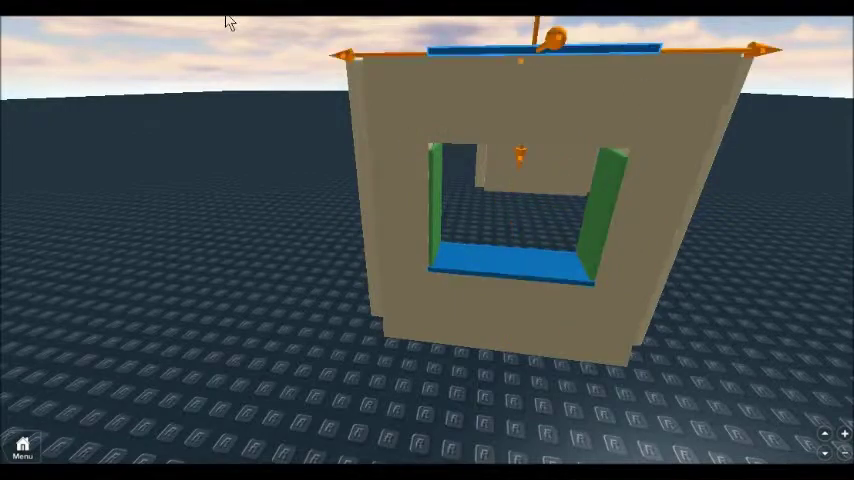
right_click_drag(225, 23, 549, 55)
left_click_drag(540, 178, 477, 334)
right_click_drag(191, 175, 191, 175)
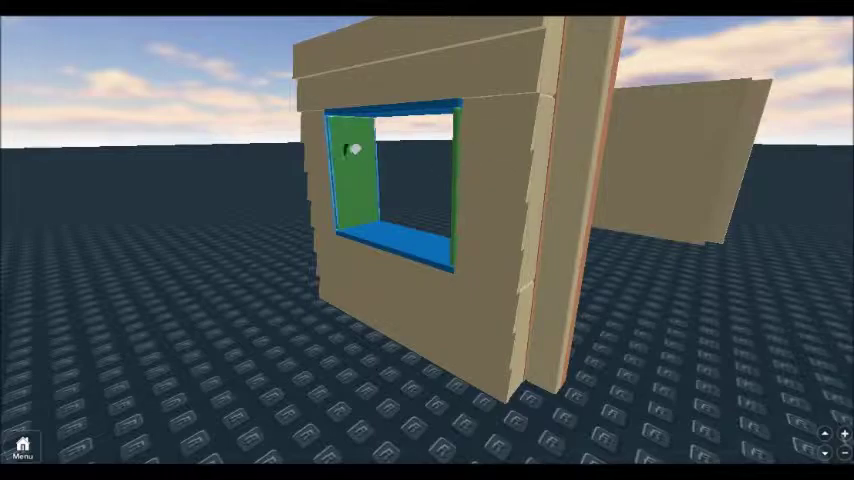
right_click_drag(353, 150, 377, 183)
mouse_move(461, 177)
right_mouse_down()
mouse_move(438, 184)
mouse_move(429, 200)
mouse_move(468, 128)
mouse_move(515, 152)
right_mouse_up()
scroll(513, 152, "up", 5)
scroll(513, 152, "down", 4)
Step: Select the window sill and top beam, clear the selection, and close in on the tan window wall
left_click(517, 277)
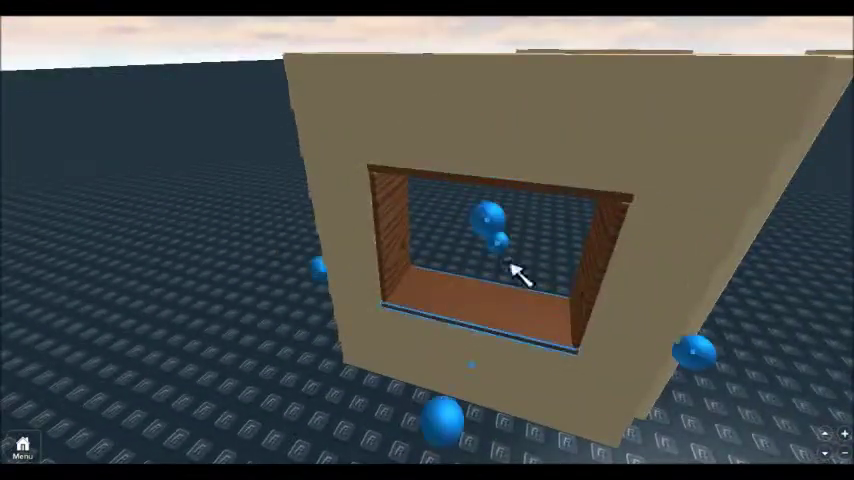
left_click(520, 186)
key("Escape")
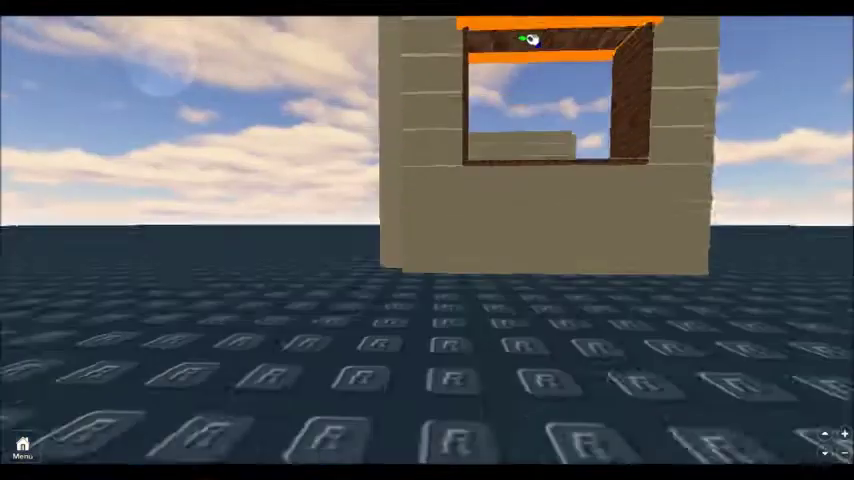
right_click_drag(530, 38, 523, 88)
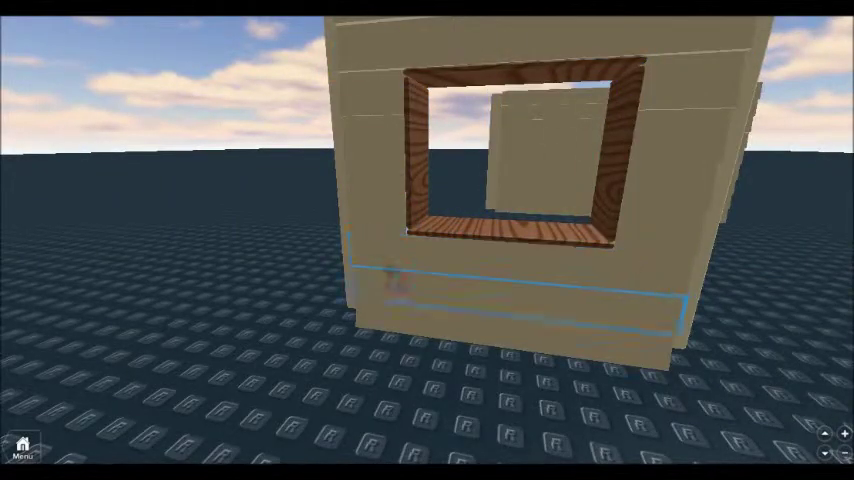
right_click_drag(395, 280, 460, 205)
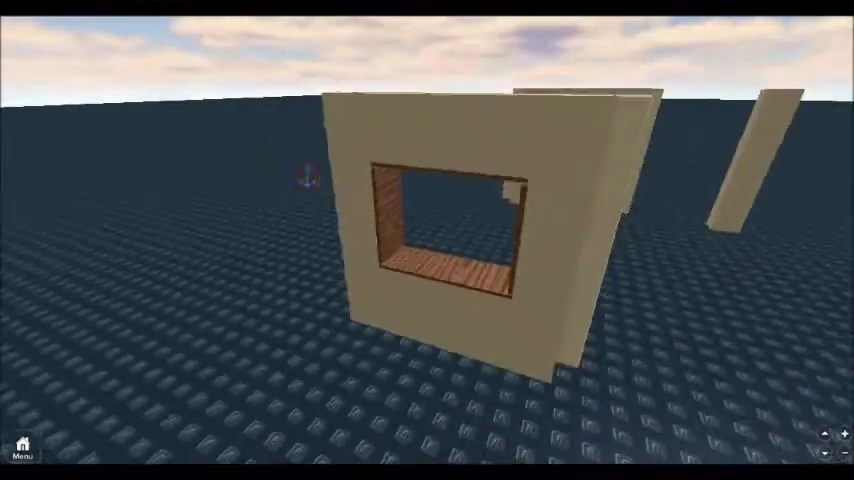
mouse_move(310, 165)
right_mouse_down()
mouse_move(520, 257)
mouse_move(545, 257)
right_mouse_up()
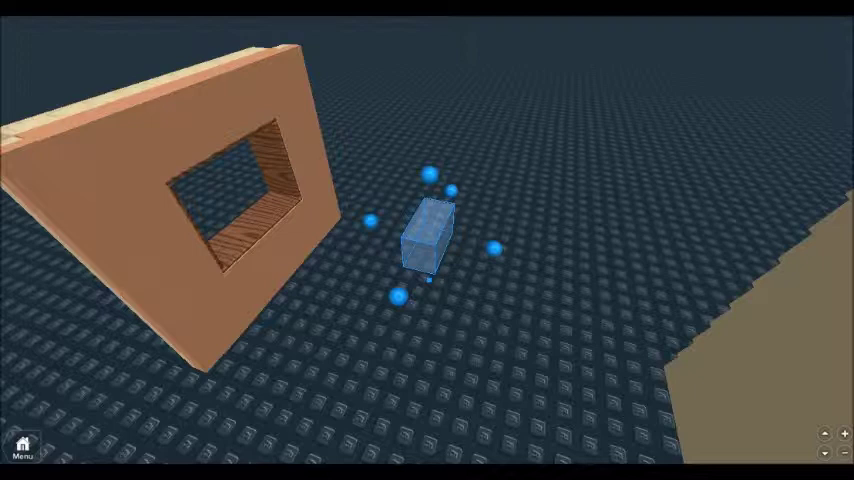
Step: Drag the blue glass block over to the wall and into the window opening
mouse_move(527, 176)
right_mouse_down()
mouse_move(530, 244)
mouse_move(570, 35)
right_mouse_up()
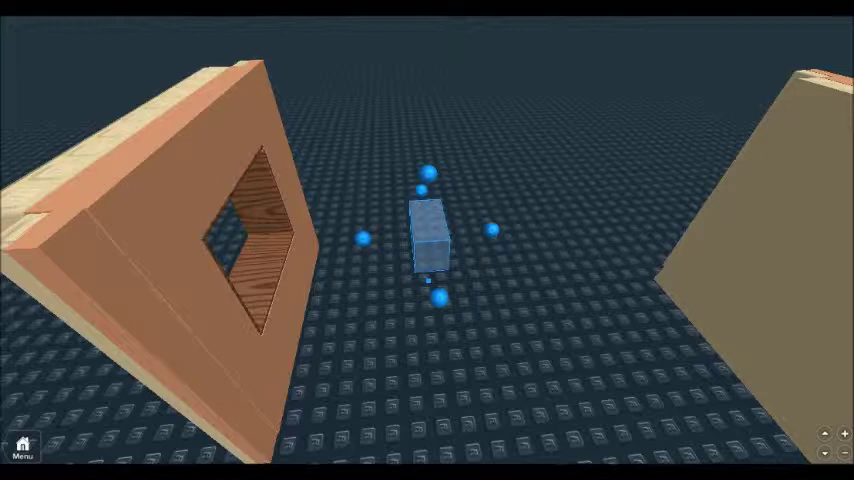
left_click_drag(428, 235, 296, 265)
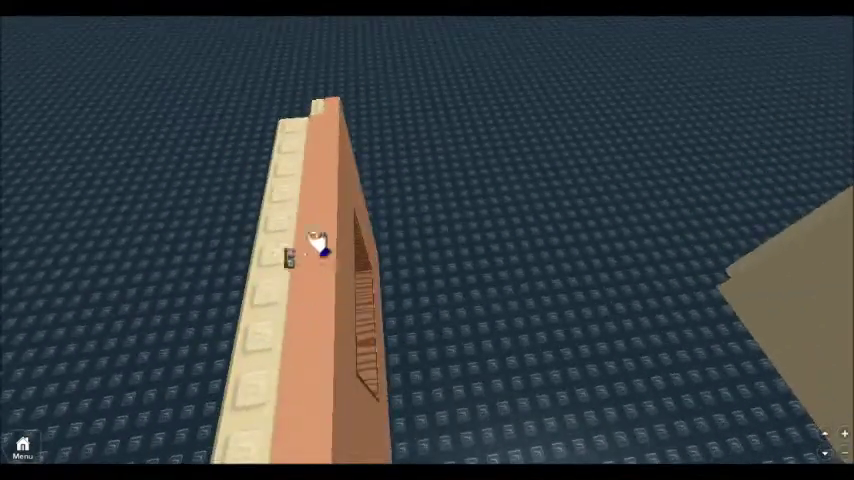
right_click_drag(296, 265, 267, 267)
scroll(534, 314, "down", 3)
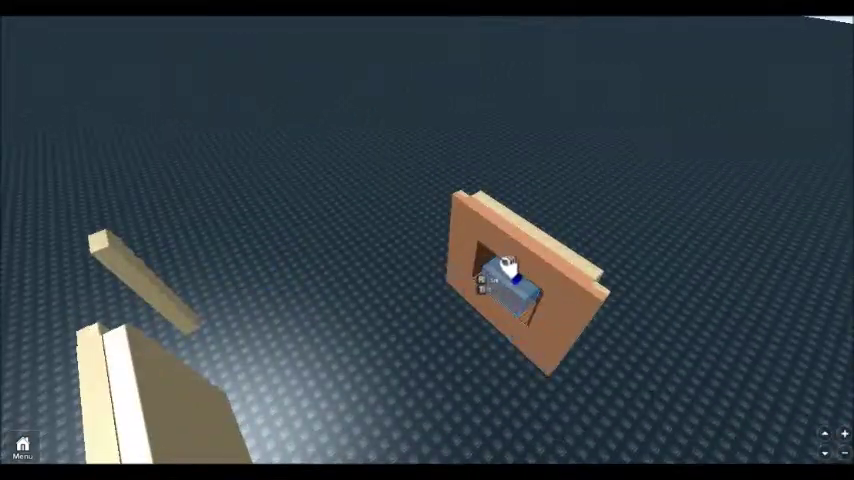
left_click_drag(511, 267, 501, 190)
right_click_drag(501, 190, 526, 204)
scroll(553, 137, "up", 2)
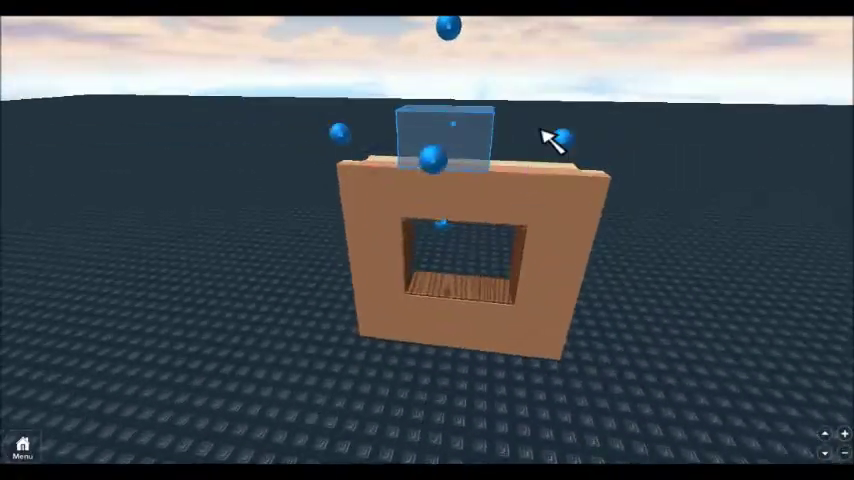
mouse_move(603, 151)
right_mouse_down()
mouse_move(599, 175)
mouse_move(461, 196)
right_mouse_up()
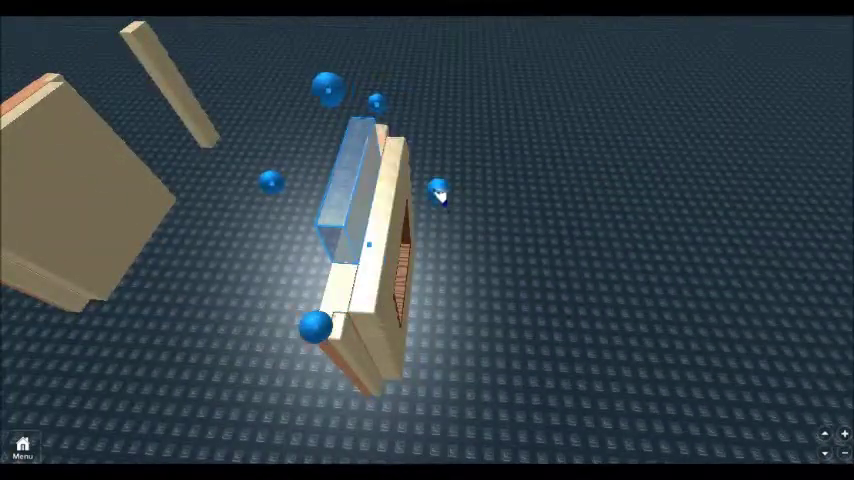
mouse_move(279, 188)
right_mouse_down()
mouse_move(457, 175)
mouse_move(441, 173)
right_mouse_up()
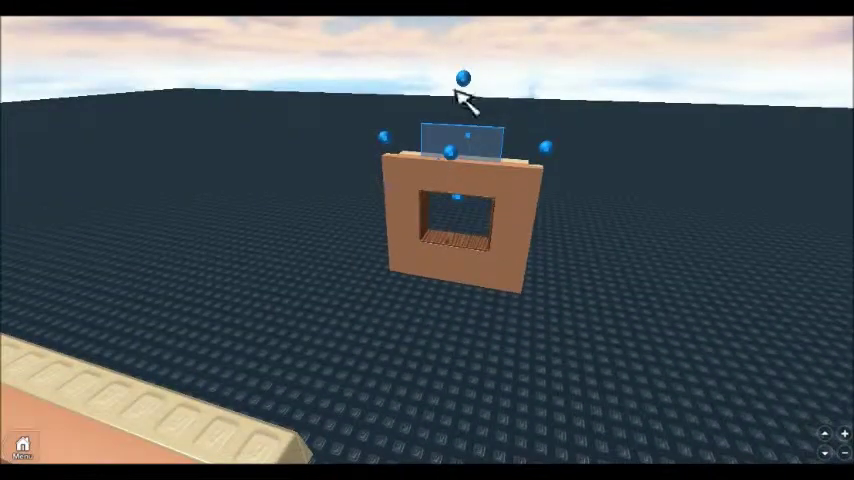
Step: Stretch the glass pane taller, then lower it into the opening with the Move -Y control
left_click_drag(463, 100, 468, 38)
left_click(553, 80)
right_click_drag(553, 80, 538, 66)
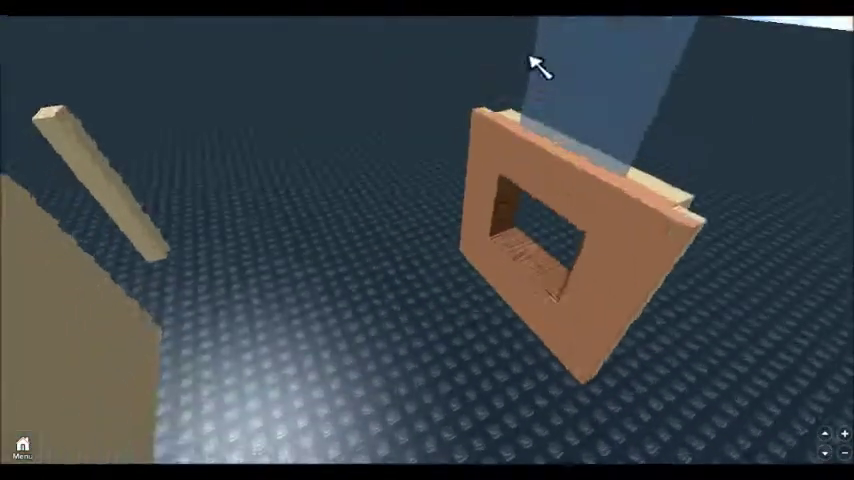
left_click(538, 66)
right_click_drag(233, 38, 72, 298)
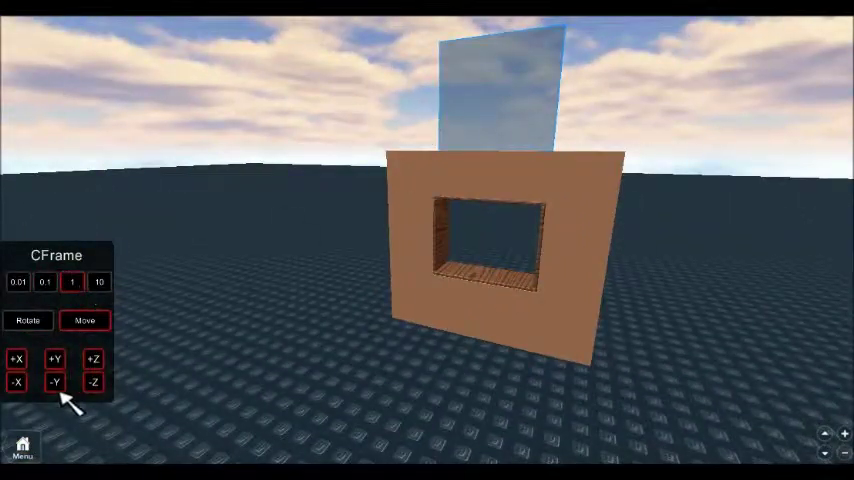
left_click(58, 388)
scroll(450, 311, "up", 3)
right_click_drag(450, 311, 442, 305)
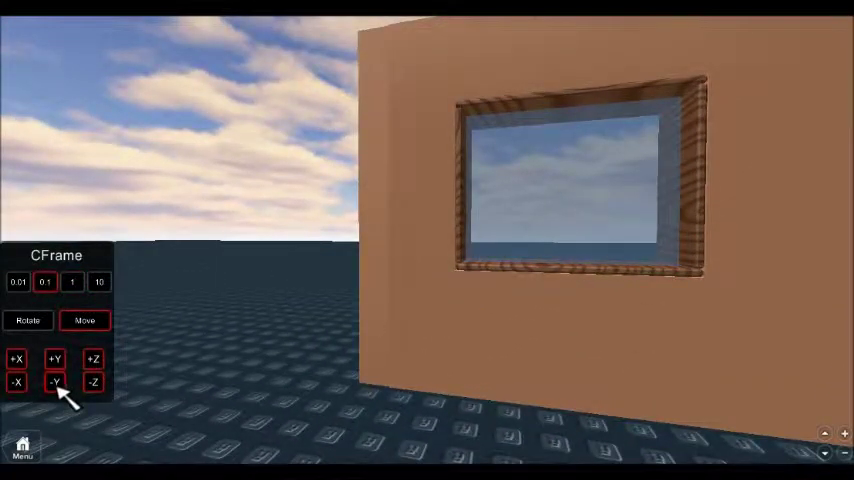
left_click(328, 213)
right_click_drag(328, 213, 330, 215)
scroll(330, 215, "down", 3)
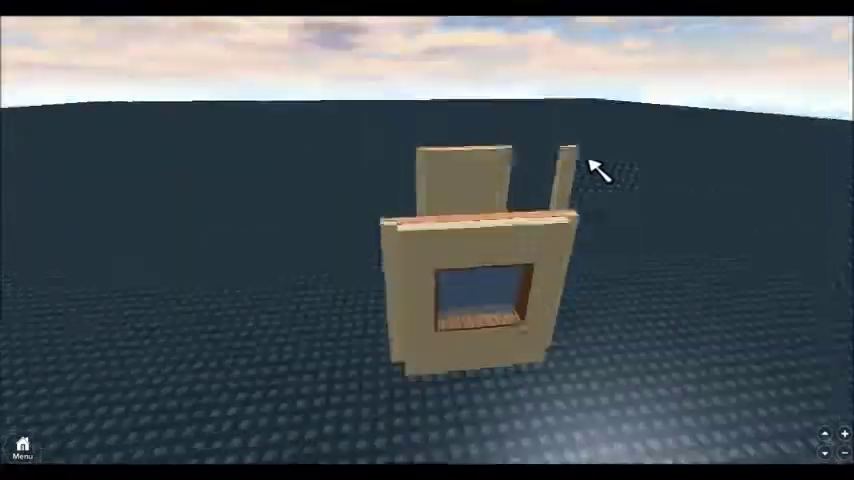
Step: Move the window wall next to the other wall to form a right-angle corner
right_click_drag(597, 171, 611, 250)
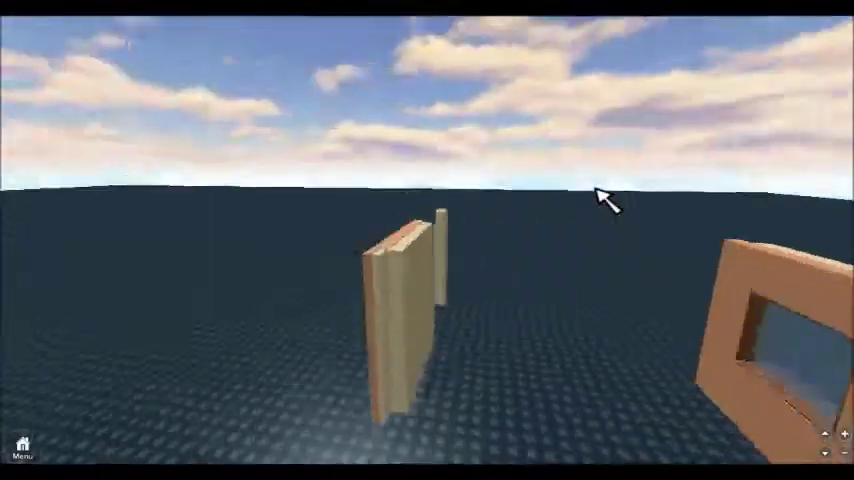
right_click_drag(611, 250, 610, 196)
mouse_move(780, 124)
left_mouse_down()
mouse_move(633, 322)
mouse_move(452, 350)
left_mouse_up()
right_click_drag(452, 352, 420, 280)
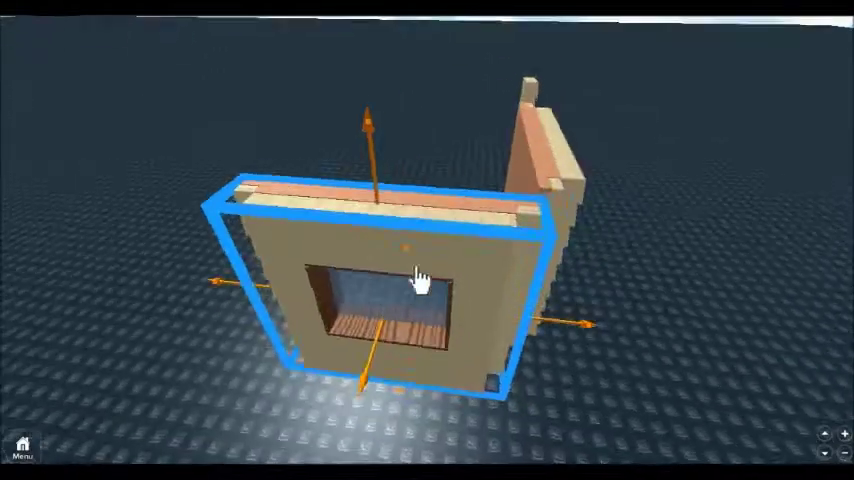
mouse_move(408, 242)
right_mouse_down()
mouse_move(433, 152)
mouse_move(432, 162)
right_mouse_up()
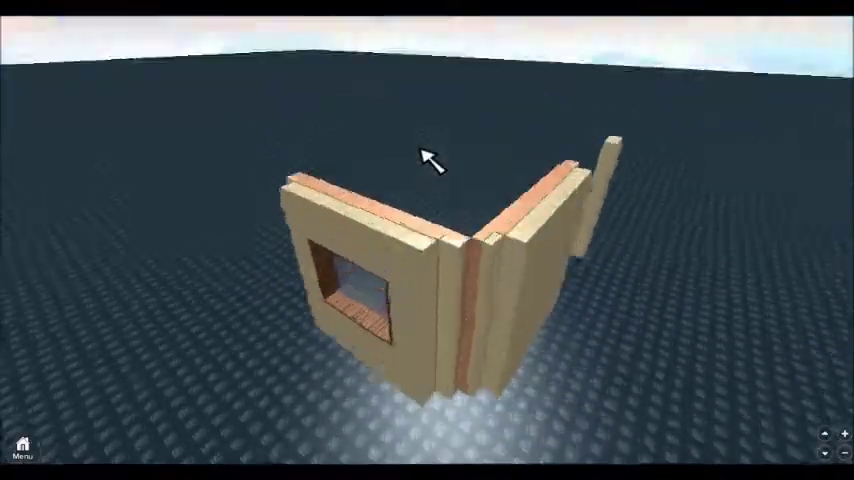
scroll(425, 158, "up", 5)
scroll(419, 158, "down", 2)
scroll(419, 158, "down", 4)
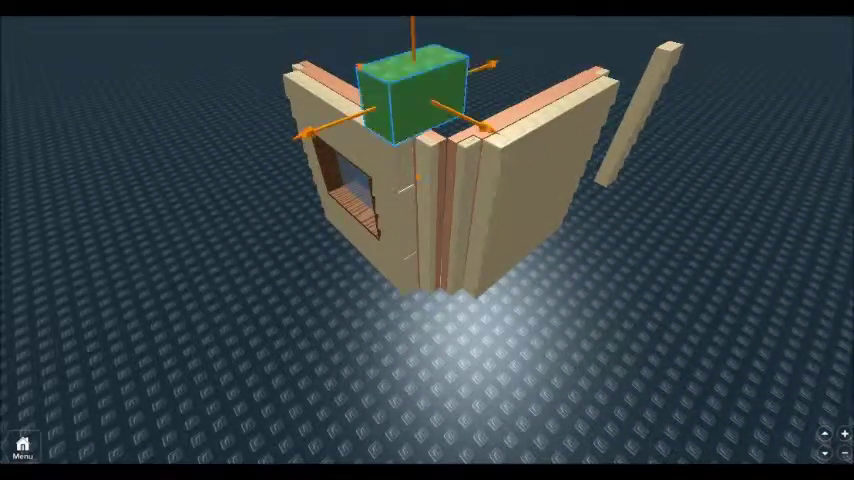
Step: Place a first block in the wall corner, stretching, narrowing and shortening it to fit
left_click_drag(412, 95, 388, 372)
right_click_drag(528, 333, 528, 333)
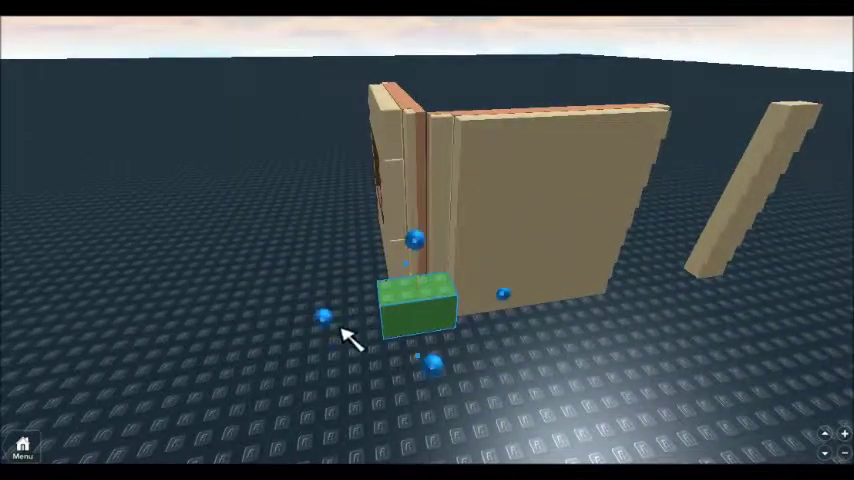
left_click_drag(427, 240, 463, 238)
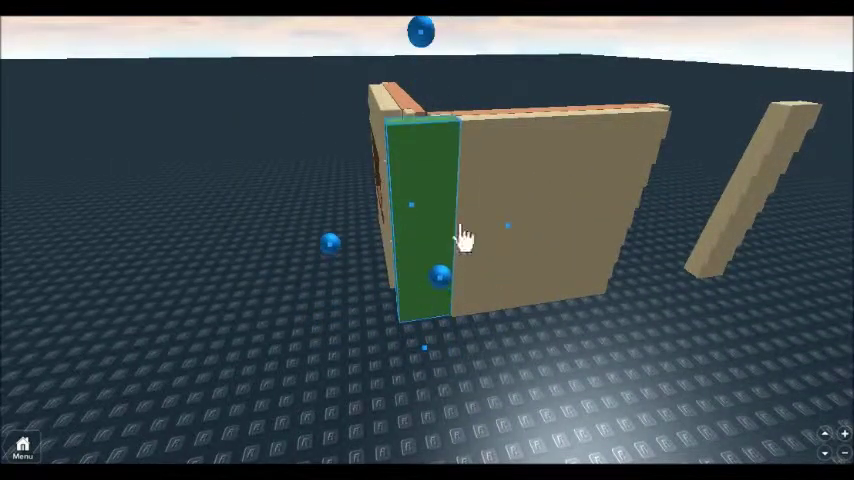
right_click_drag(555, 393, 555, 393)
right_click_drag(752, 276, 820, 270)
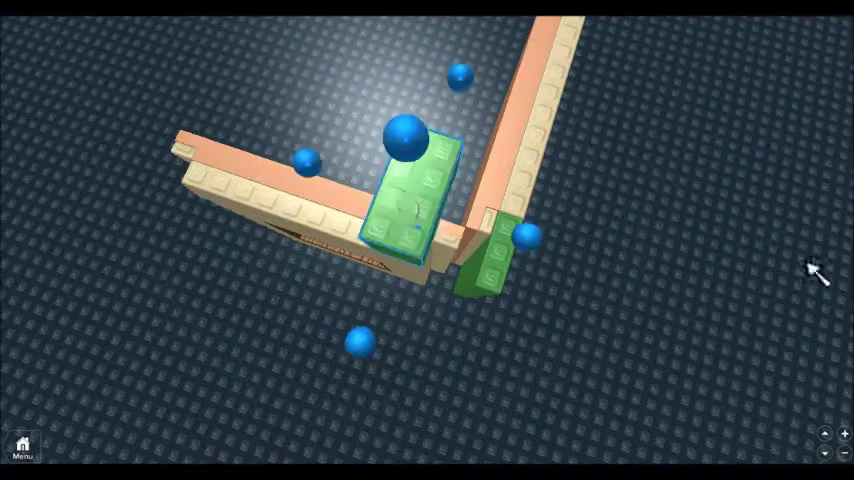
mouse_move(410, 190)
left_mouse_down()
mouse_move(404, 381)
mouse_move(454, 295)
mouse_move(485, 290)
left_mouse_up()
left_click_drag(585, 318, 547, 332)
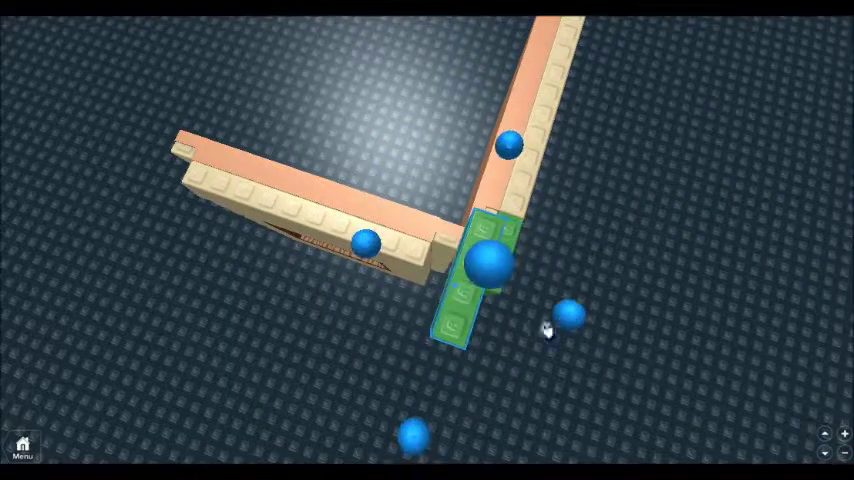
left_click_drag(416, 430, 419, 324)
Step: Add a second corner block at the wall's base and stretch it to wall height
right_click_drag(419, 324, 505, 76)
left_click_drag(505, 76, 490, 147)
right_click_drag(614, 257, 762, 261)
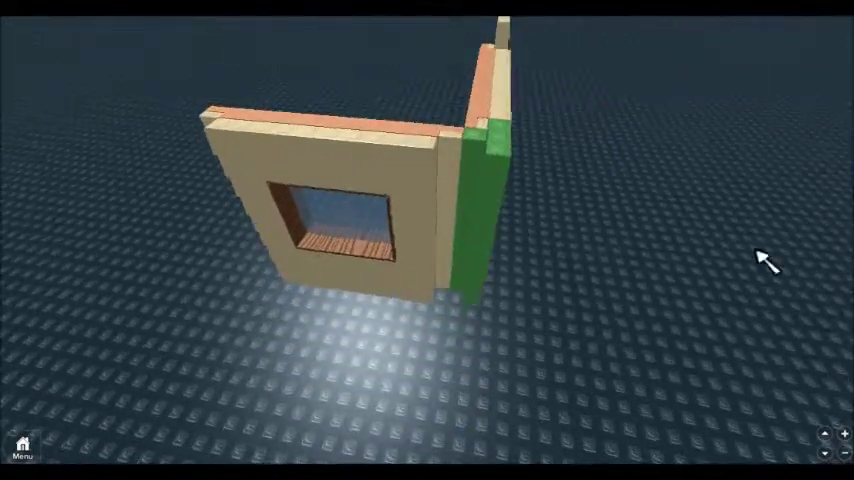
left_click_drag(413, 95, 435, 400)
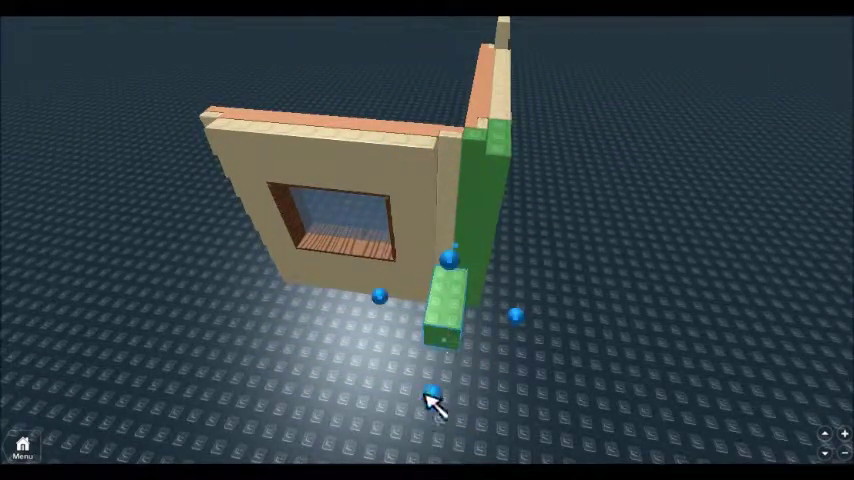
left_click_drag(455, 245, 480, 149)
mouse_move(480, 149)
right_mouse_down()
mouse_move(562, 206)
mouse_move(534, 105)
mouse_move(508, 112)
right_mouse_up()
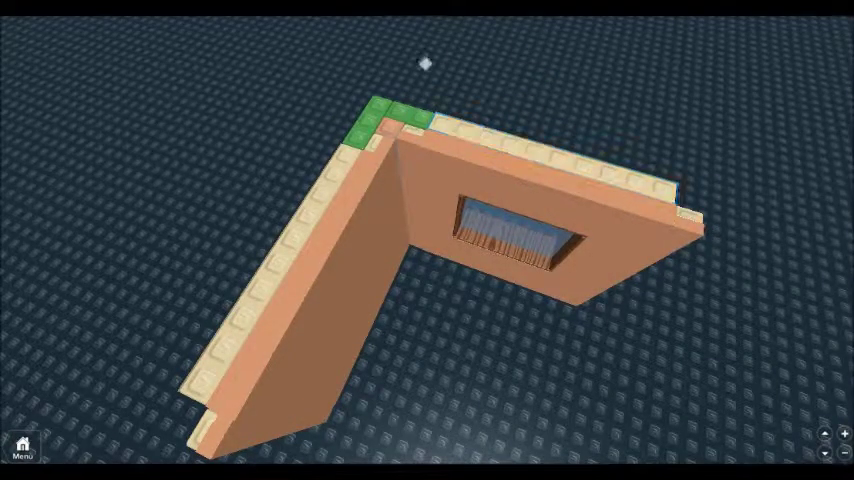
right_click_drag(380, 110, 466, 91)
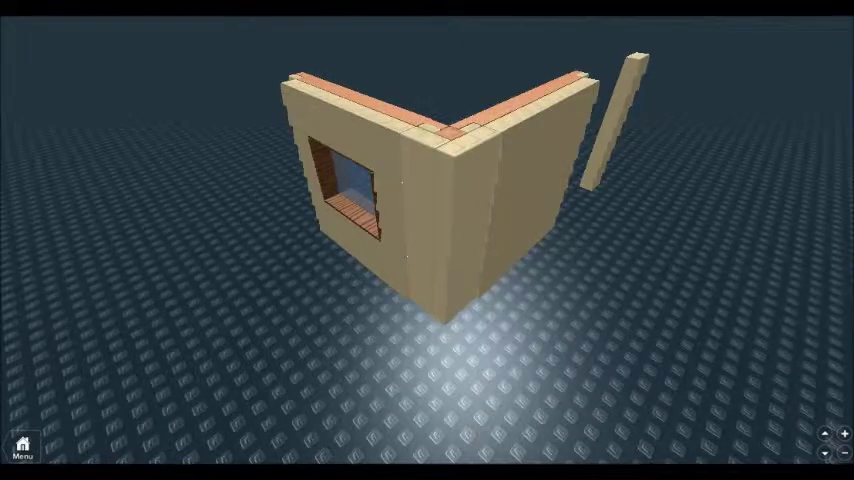
Step: Move the second wall aside and shift a vertical post to the left
left_click(378, 155)
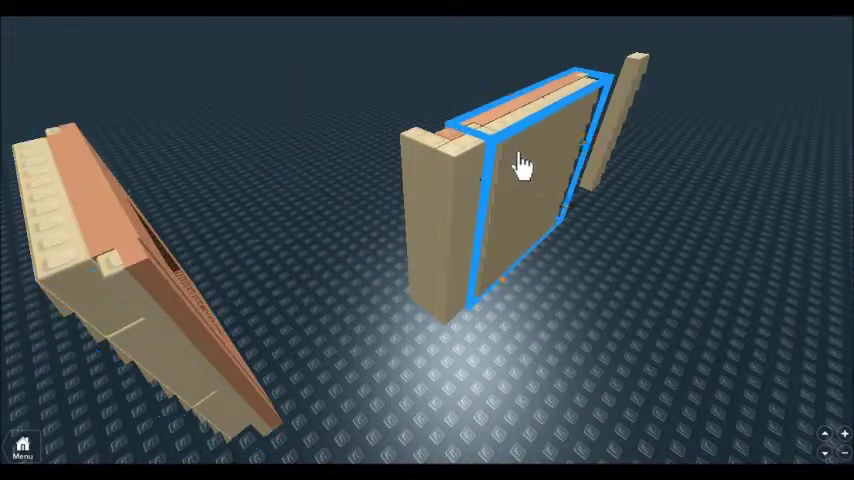
left_click(519, 168)
mouse_move(635, 276)
right_mouse_down()
mouse_move(560, 246)
mouse_move(539, 204)
mouse_move(810, 215)
right_mouse_up()
left_click(810, 215)
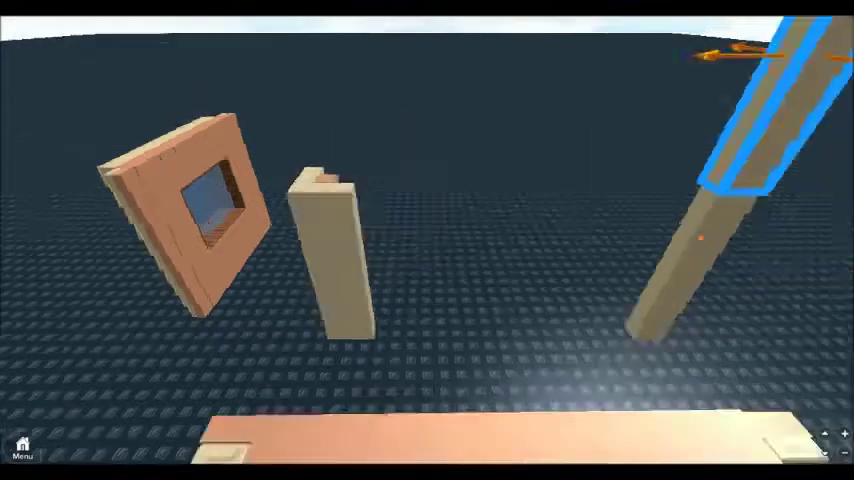
left_click(362, 194)
left_click_drag(362, 194, 278, 301)
Step: Move the small piece down to the post's base and back up again
right_click_drag(278, 301, 280, 296)
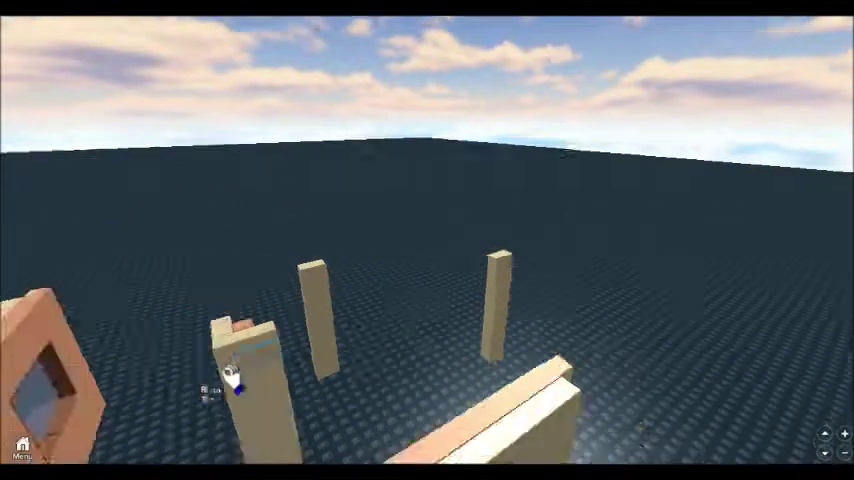
mouse_move(229, 375)
right_mouse_down()
mouse_move(238, 301)
mouse_move(391, 114)
mouse_move(432, 305)
mouse_move(488, 152)
right_mouse_up()
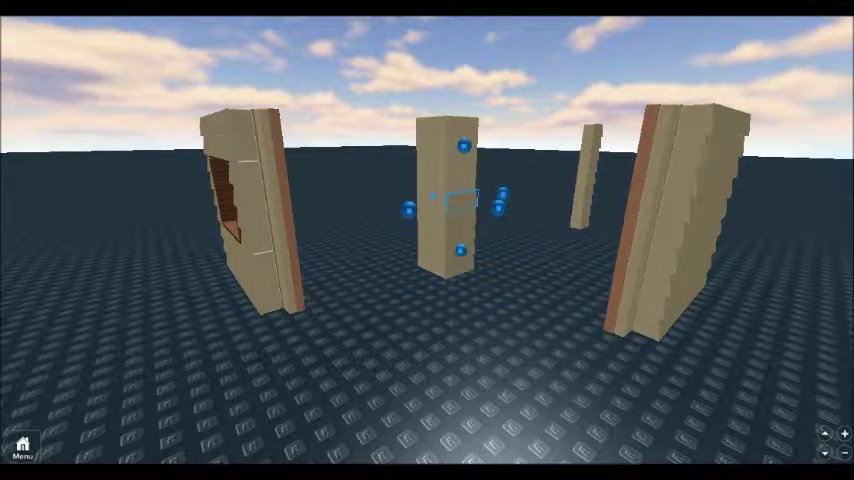
right_click_drag(431, 195, 368, 102)
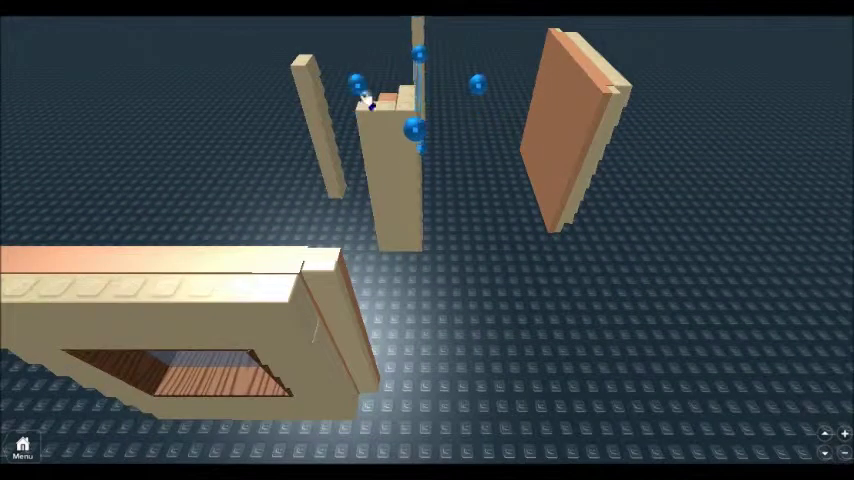
left_click(443, 318)
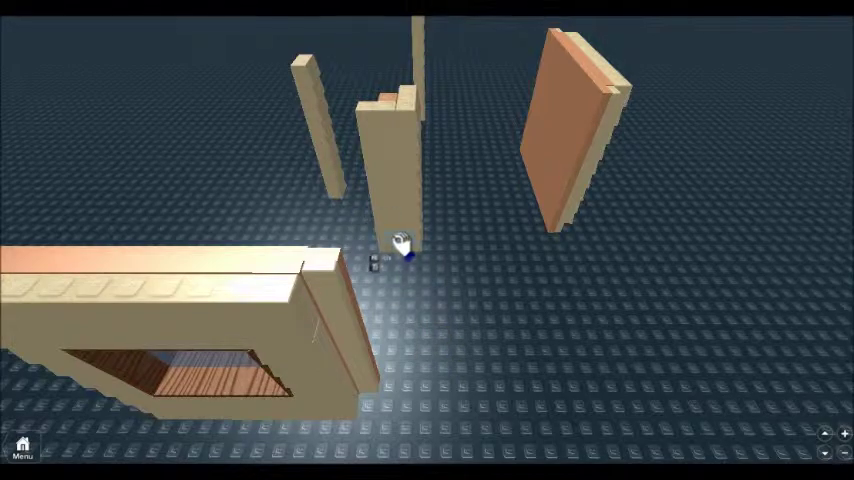
right_click_drag(443, 318, 410, 88)
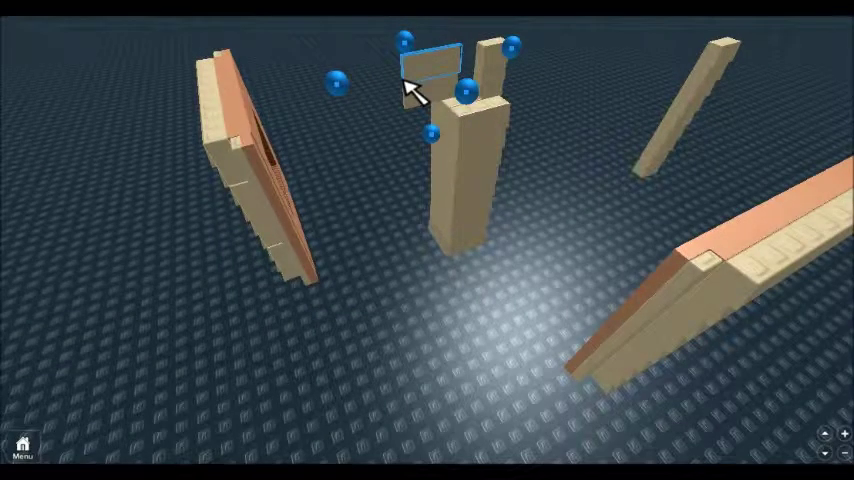
left_click_drag(410, 88, 452, 253)
scroll(349, 120, "up", 5)
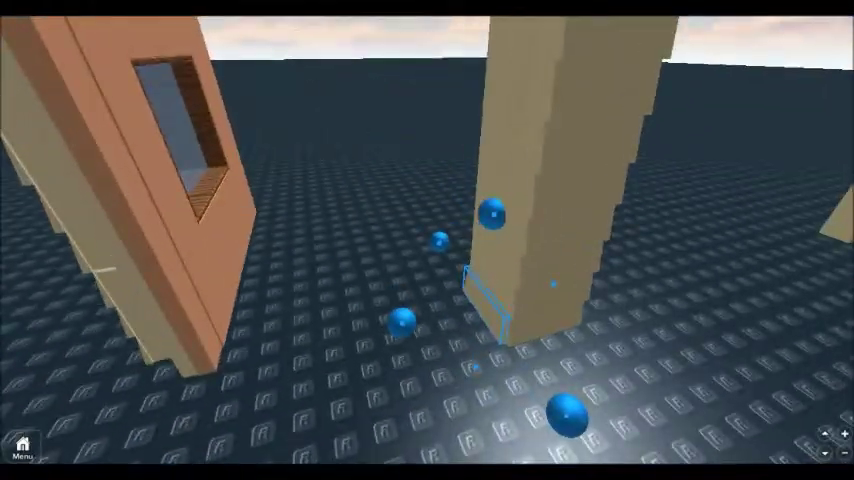
scroll(427, 240, "down", 5)
left_click_drag(437, 158, 476, 19)
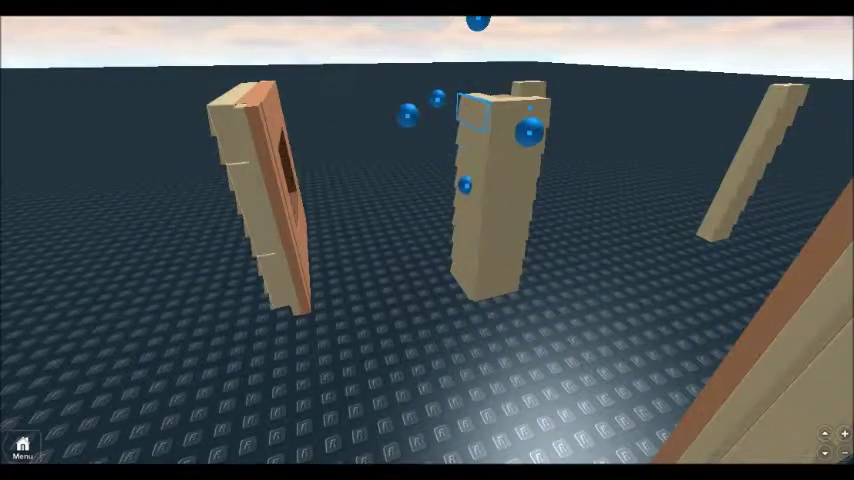
Step: Select the lower-right part and then the central post
mouse_move(476, 19)
right_mouse_down()
mouse_move(613, 158)
mouse_move(621, 156)
mouse_move(440, 141)
right_mouse_up()
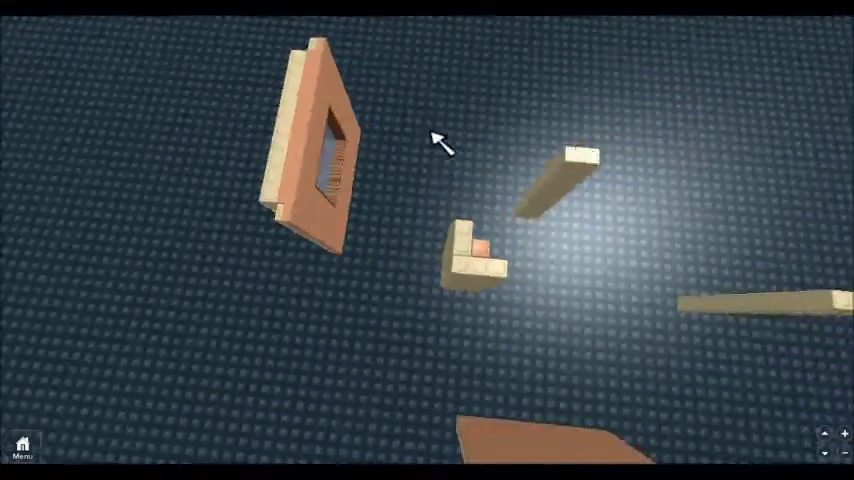
right_click_drag(512, 122, 540, 133)
left_click(568, 381)
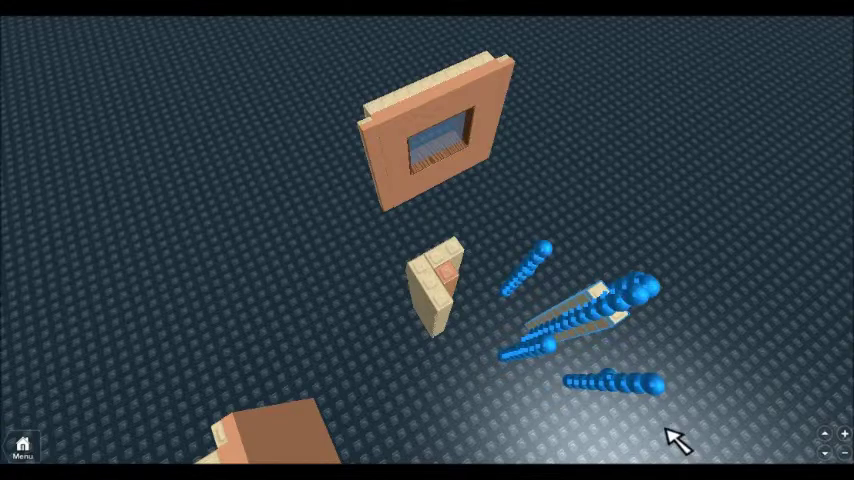
right_click_drag(671, 438, 447, 188)
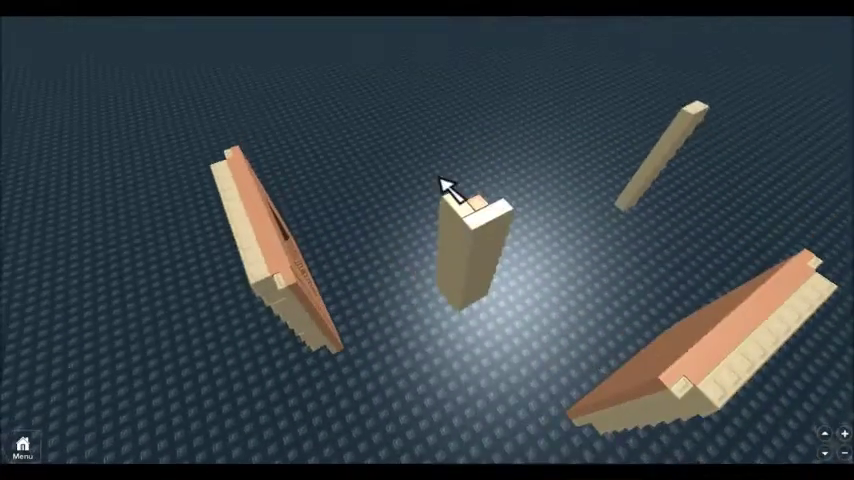
left_click_drag(530, 379, 532, 378)
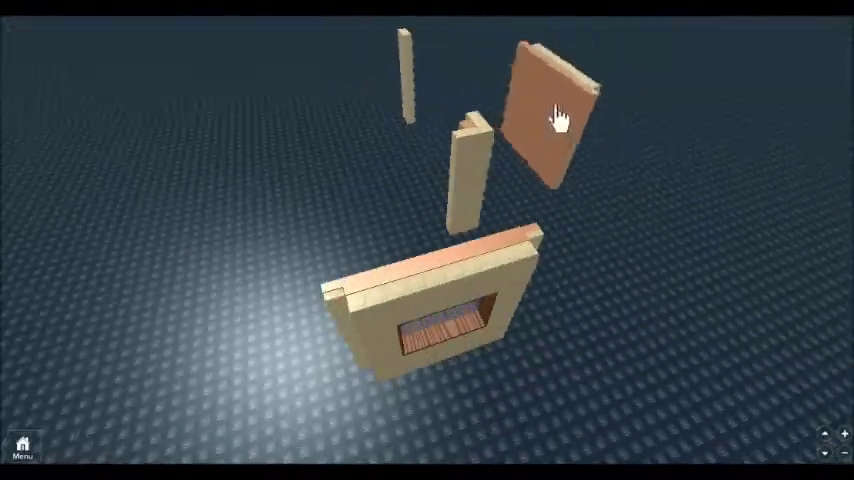
Step: Set the orange panel behind the frame, shift a wall right, and lay the blue roof plate
left_click_drag(558, 118, 540, 335)
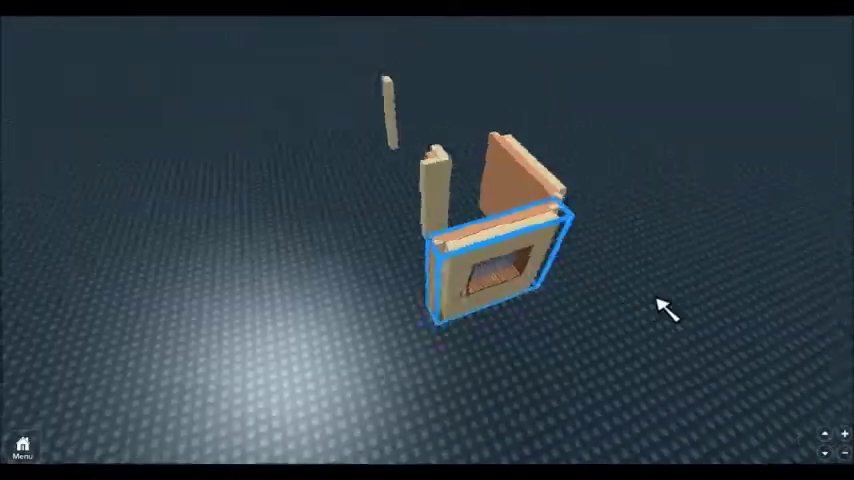
right_click_drag(658, 305, 658, 305)
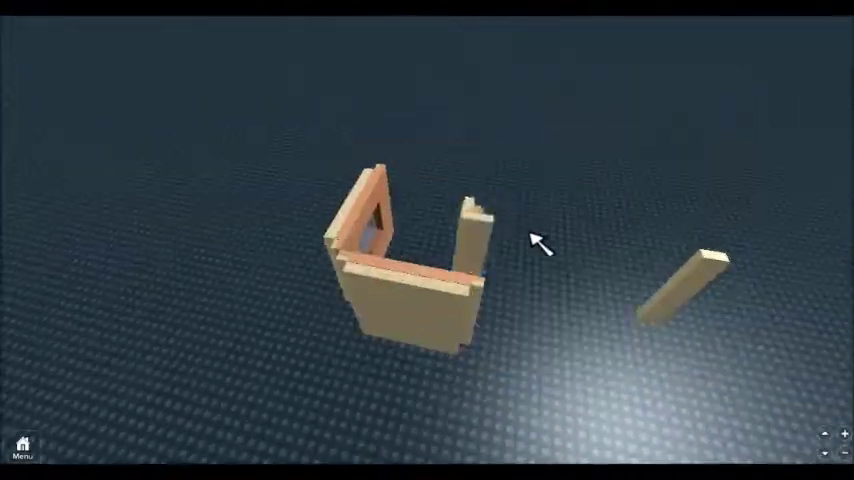
left_click_drag(475, 232, 740, 300)
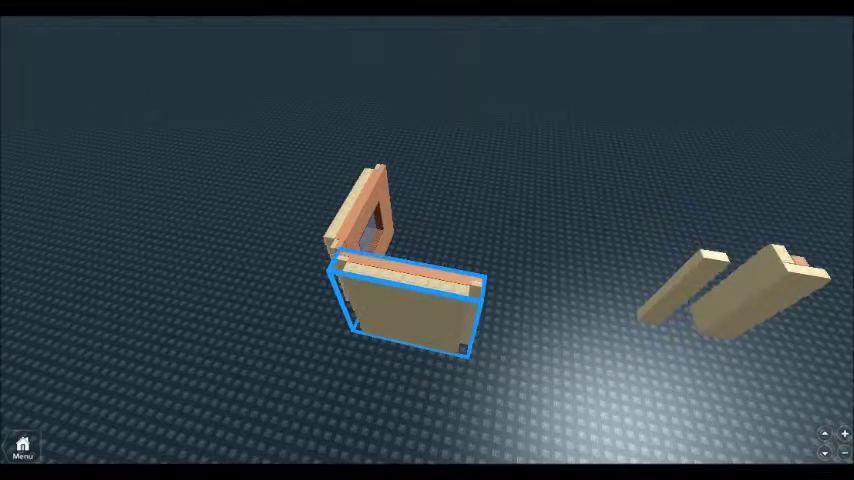
right_click_drag(430, 125, 823, 267)
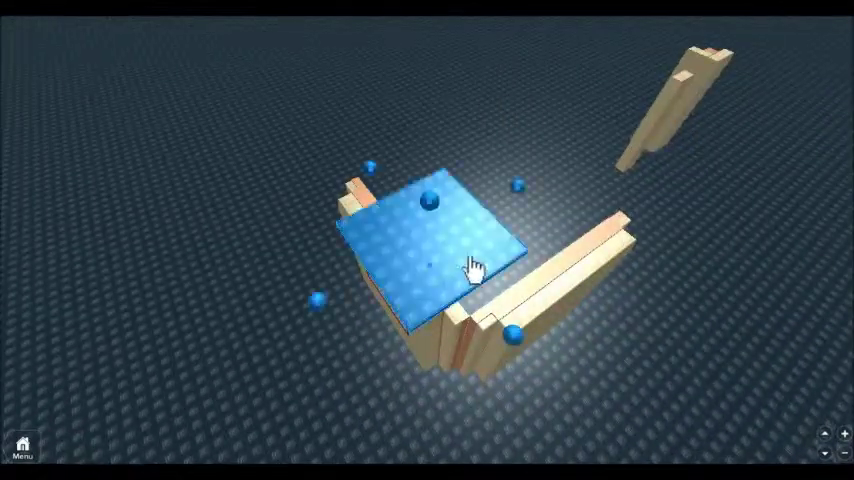
left_click_drag(473, 267, 520, 290)
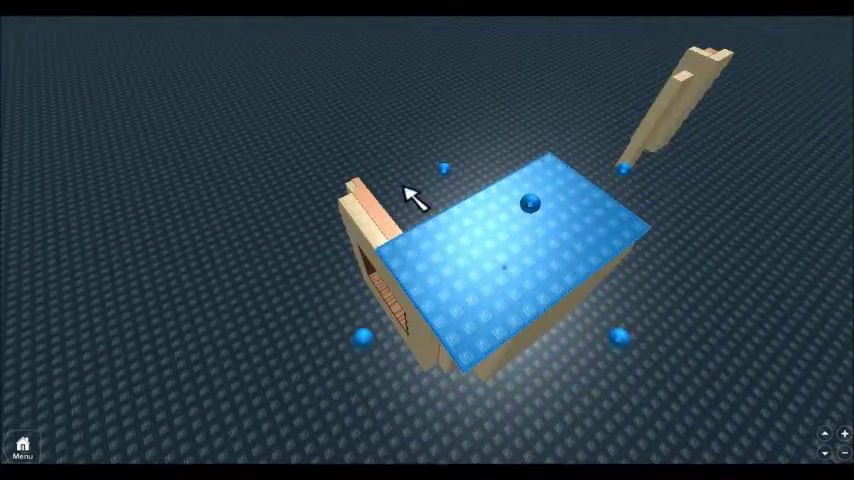
Step: Inspect the roofed house from below, above and inside, then select the back wall
right_click_drag(400, 120, 333, 231)
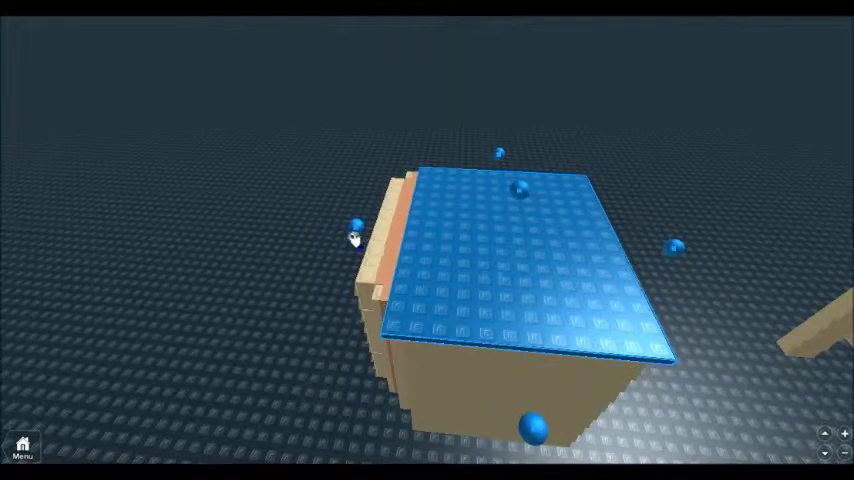
right_click_drag(515, 360, 521, 360)
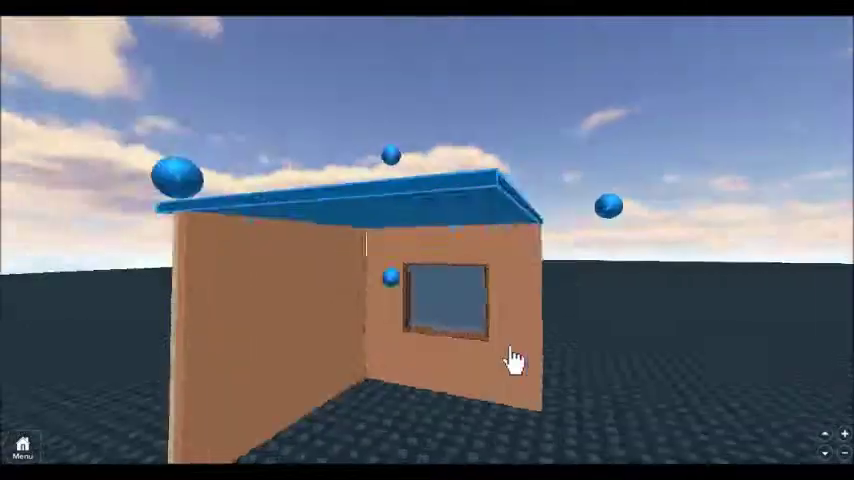
scroll(521, 360, "down", 5)
scroll(521, 360, "up", 5)
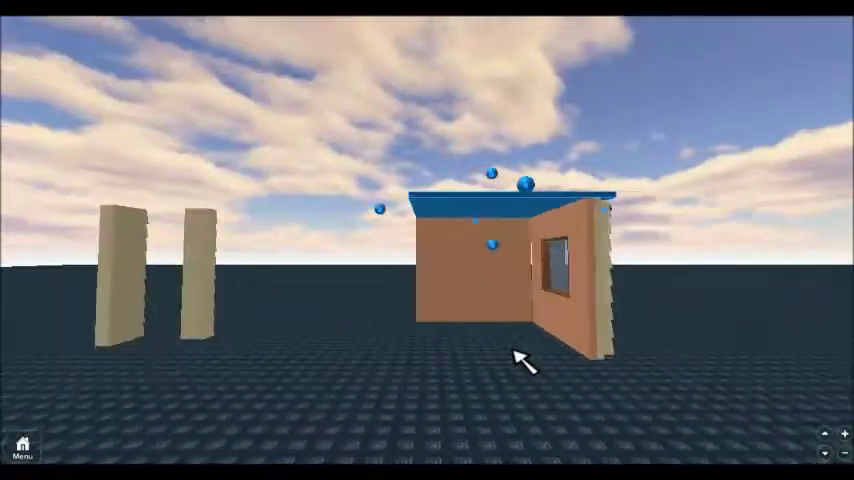
right_click_drag(521, 360, 519, 358)
scroll(521, 360, "down", 3)
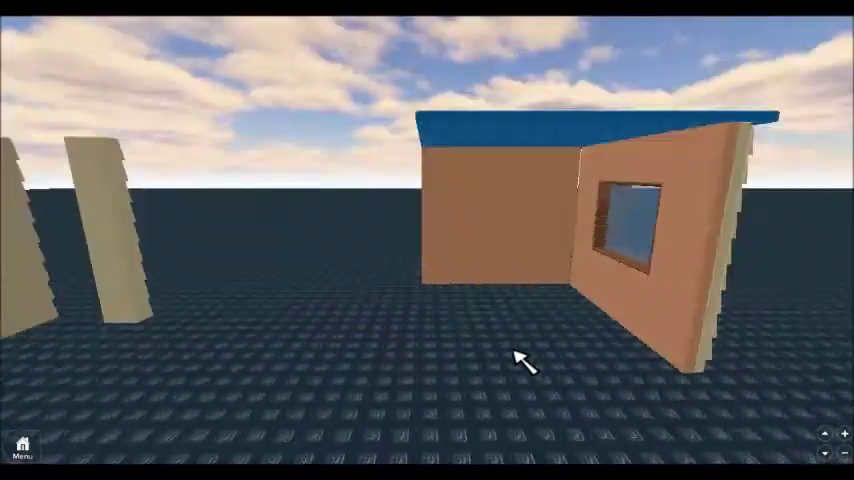
scroll(557, 254, "up", 2)
right_click_drag(633, 305, 577, 400)
right_click_drag(458, 134, 452, 133)
scroll(447, 135, "up", 3)
scroll(447, 135, "down", 3)
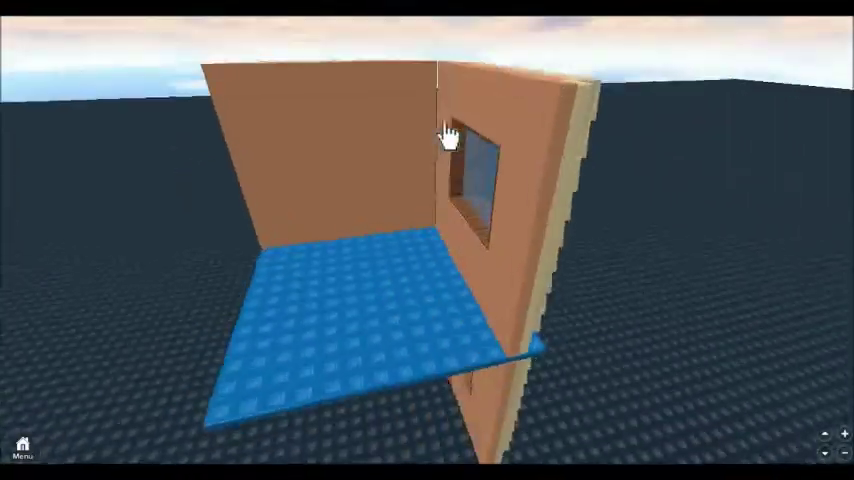
left_click(373, 148)
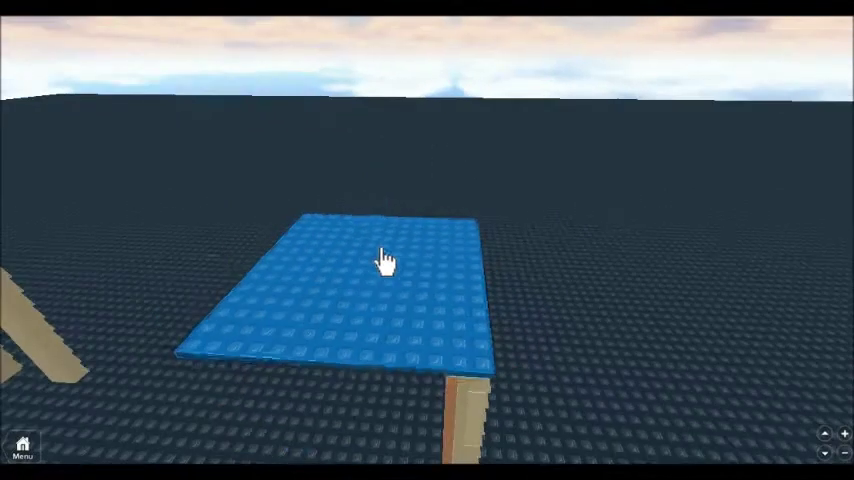
scroll(535, 282, "down", 3)
Step: Lift the extra blue plate off the roof and move it behind the house
mouse_move(535, 282)
right_mouse_down()
mouse_move(499, 282)
mouse_move(570, 256)
right_mouse_up()
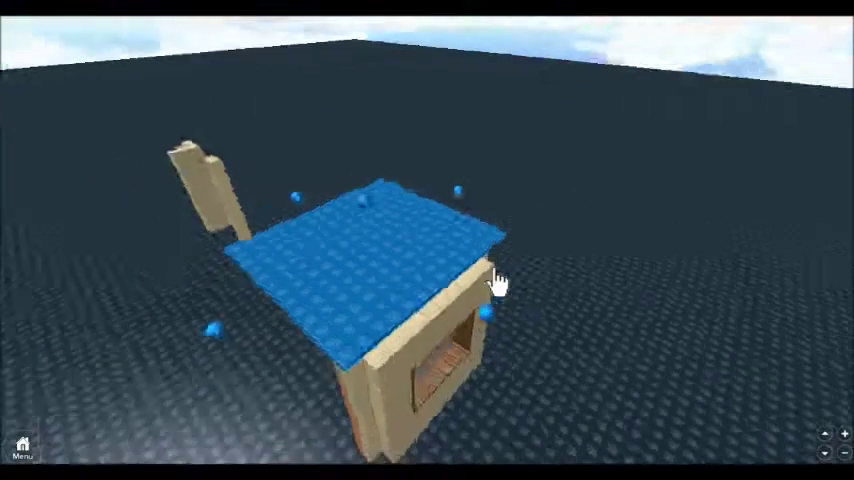
right_click_drag(570, 207, 487, 267)
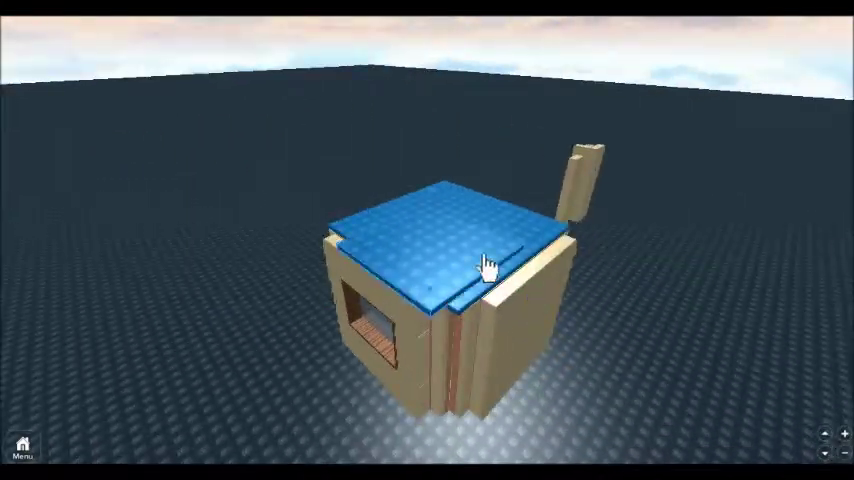
mouse_move(487, 267)
left_mouse_down()
mouse_move(617, 263)
mouse_move(650, 325)
left_mouse_up()
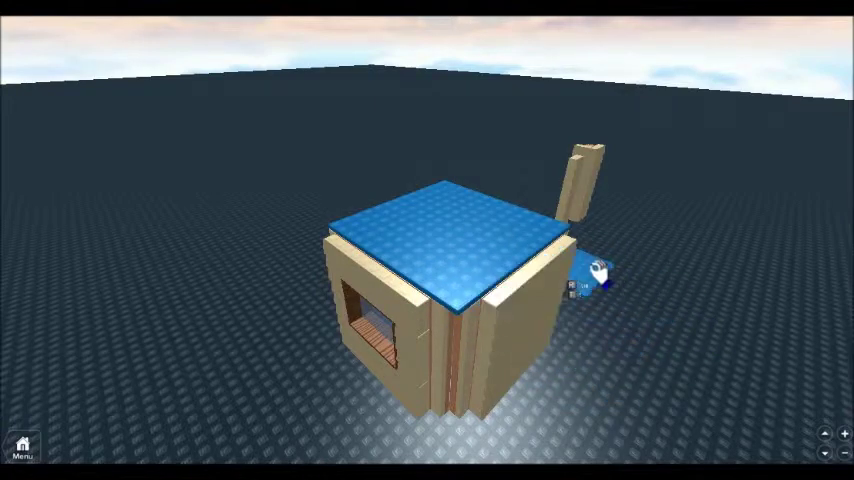
right_click_drag(650, 325, 564, 355)
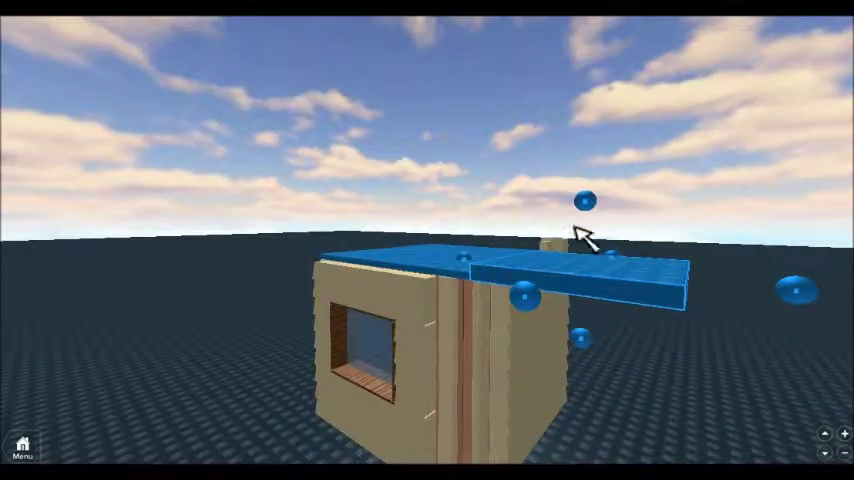
mouse_move(581, 238)
right_mouse_down()
mouse_move(709, 318)
mouse_move(591, 349)
right_mouse_up()
mouse_move(499, 316)
right_mouse_down()
mouse_move(595, 355)
mouse_move(643, 275)
right_mouse_up()
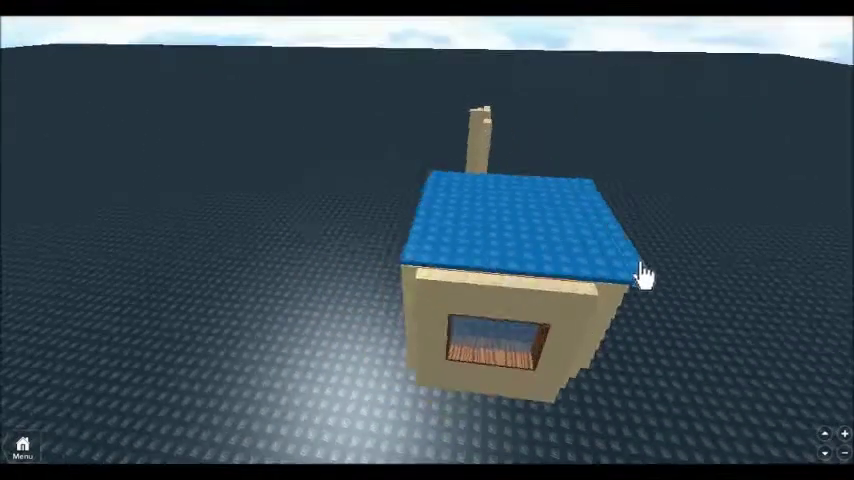
Step: Lay a thin blue plate along the front roof edge and shrink the roof plate's right side
left_click_drag(587, 206, 610, 296)
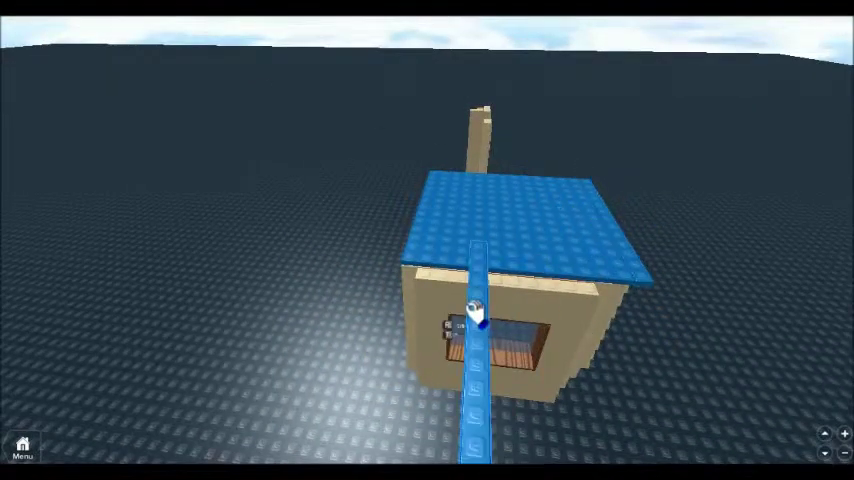
right_click_drag(725, 303, 705, 215)
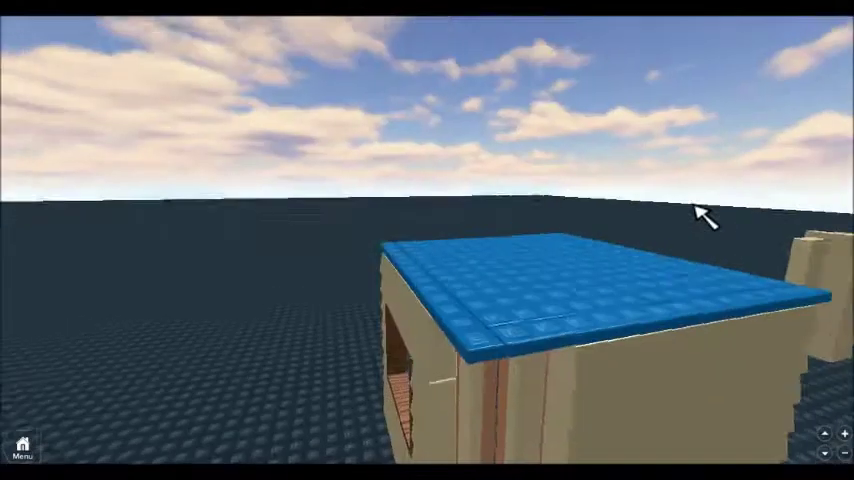
left_click(580, 183)
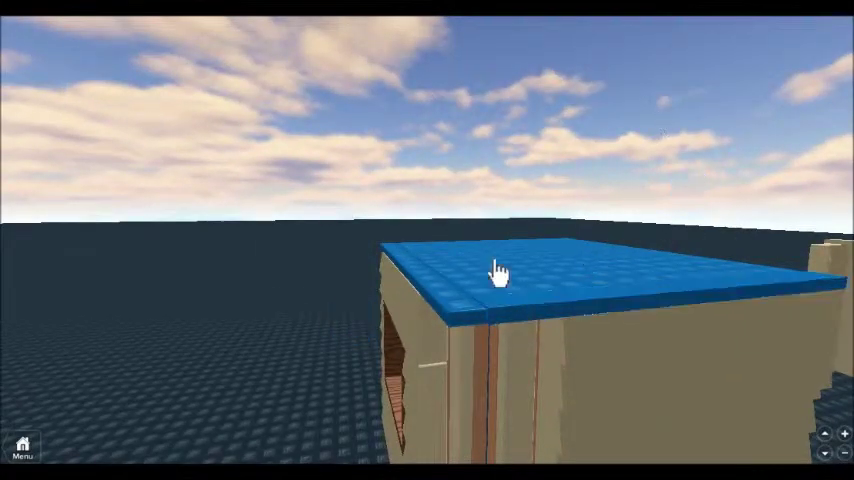
left_click(432, 265)
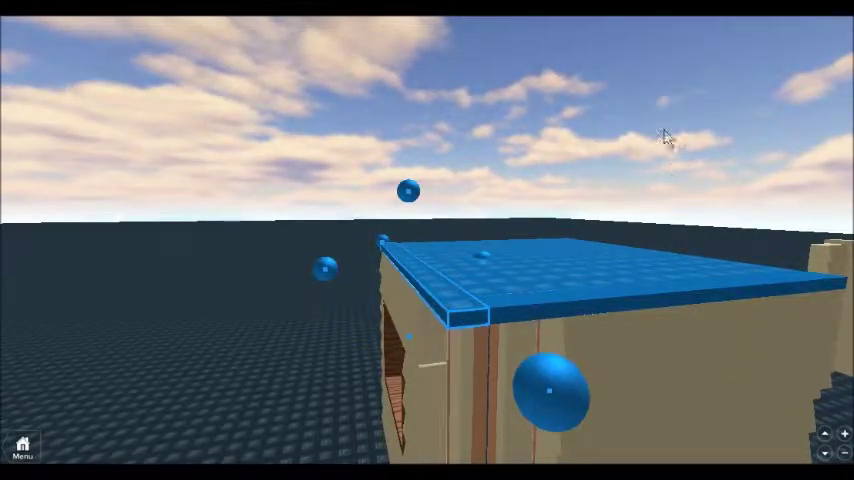
right_click_drag(671, 152, 648, 168)
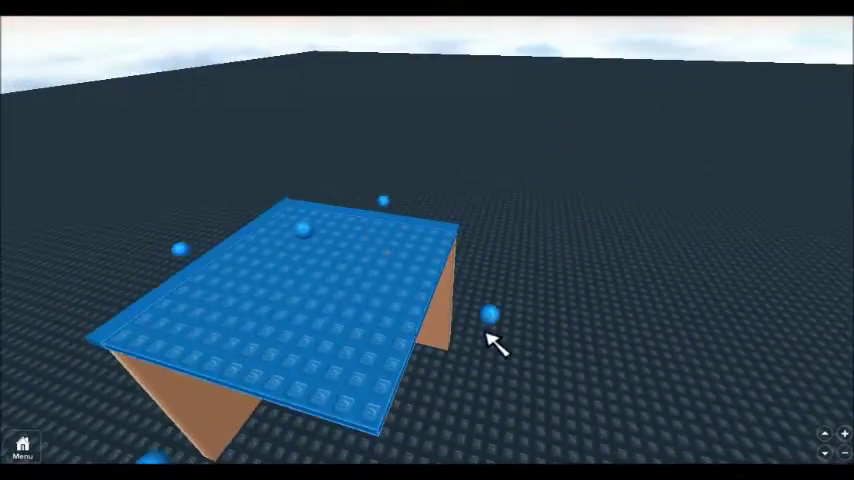
left_click_drag(489, 316, 469, 314)
right_click_drag(362, 416, 509, 376)
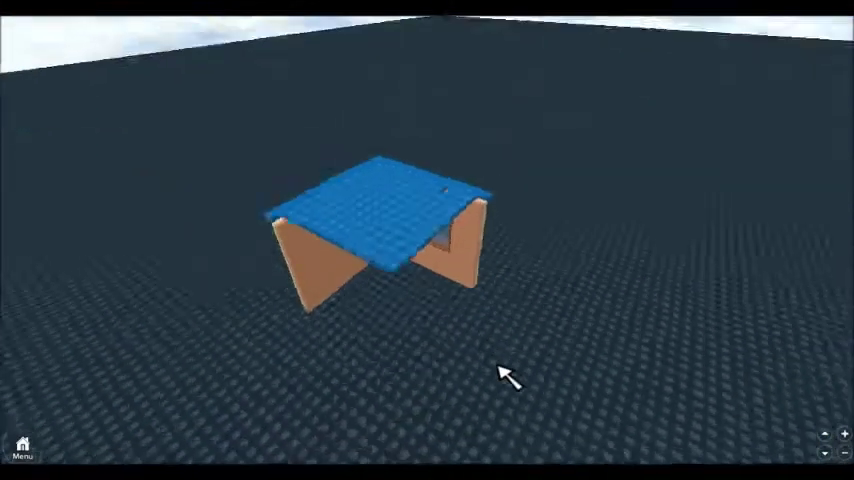
scroll(515, 170, "up", 3)
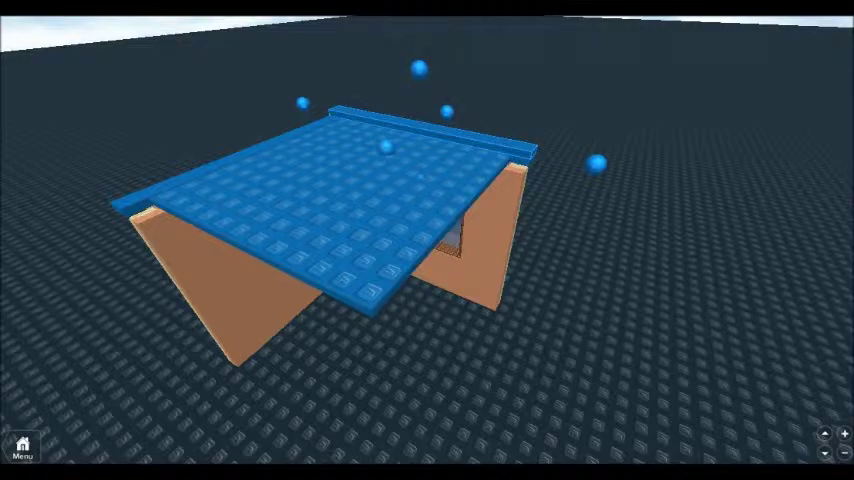
Step: Add a long blue beam and slide it along the roof edge
left_click_drag(305, 263, 231, 272)
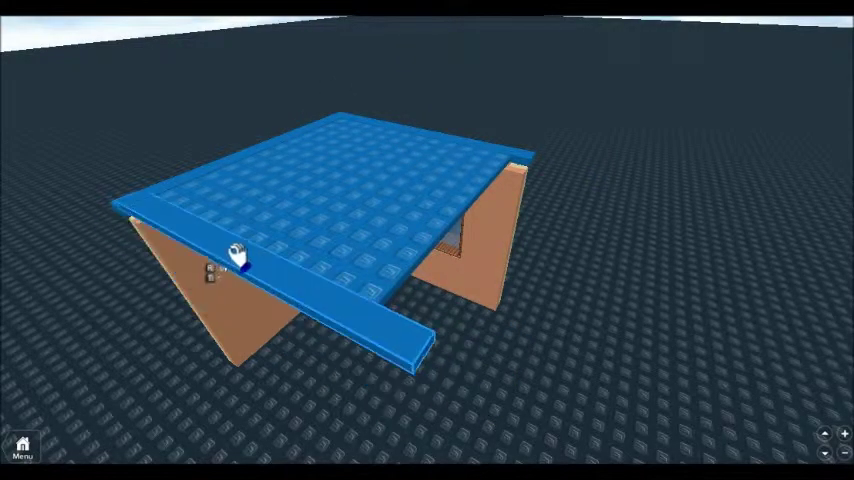
left_click(233, 271)
right_click_drag(233, 271, 315, 318)
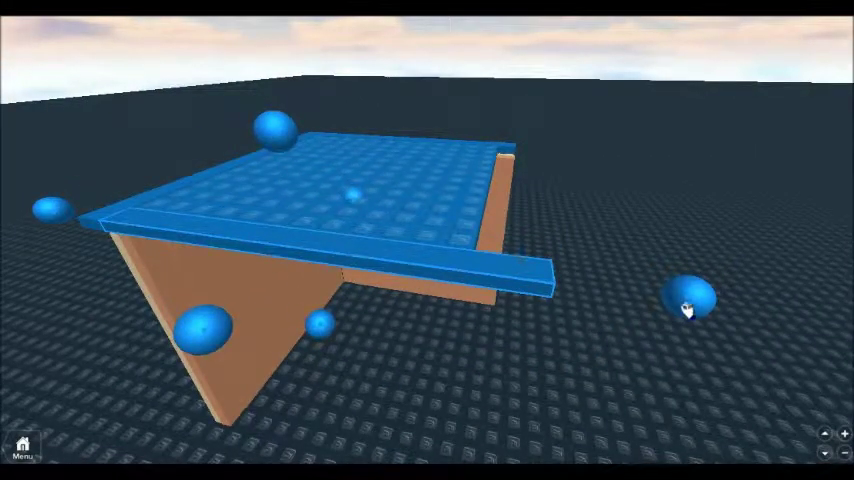
right_click_drag(591, 309, 565, 222)
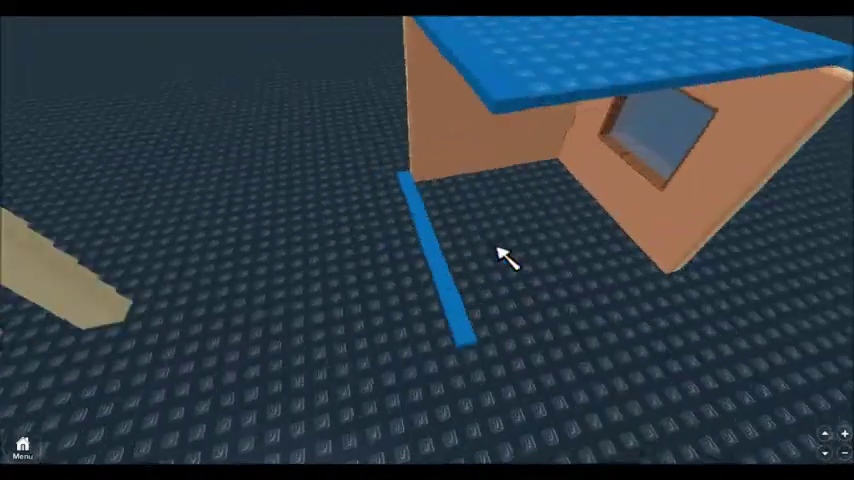
mouse_move(509, 257)
left_mouse_down()
mouse_move(431, 355)
mouse_move(728, 68)
mouse_move(734, 90)
left_mouse_up()
right_click_drag(374, 145, 617, 281)
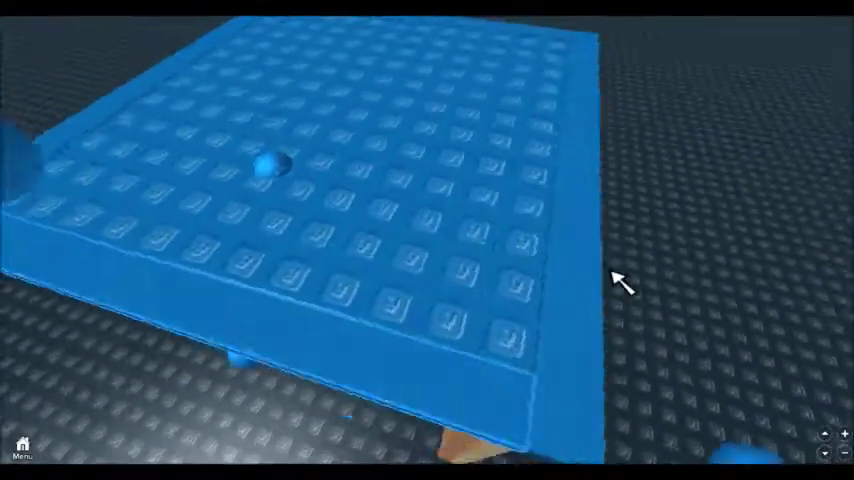
scroll(617, 281, "down", 5)
Step: Pull the window wall and a brown wall off the house
mouse_move(620, 215)
right_mouse_down()
mouse_move(455, 107)
mouse_move(458, 285)
right_mouse_up()
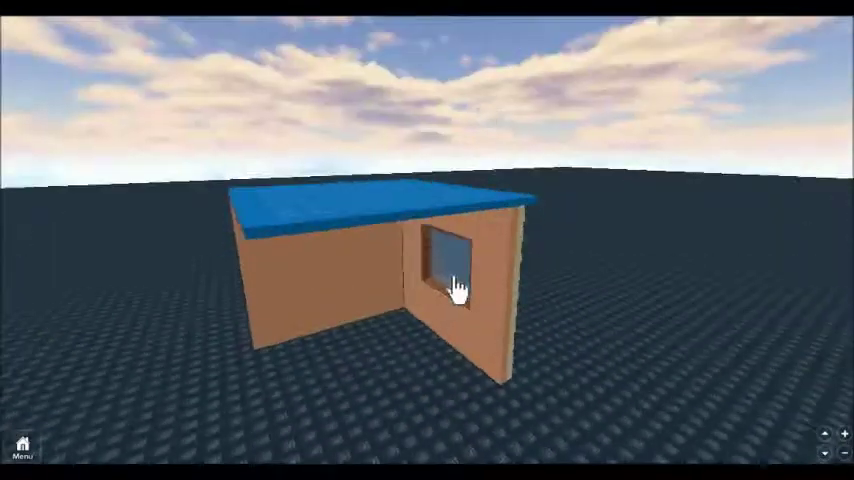
left_click_drag(458, 285, 296, 314)
left_click_drag(540, 251, 450, 148)
right_click_drag(450, 148, 450, 148)
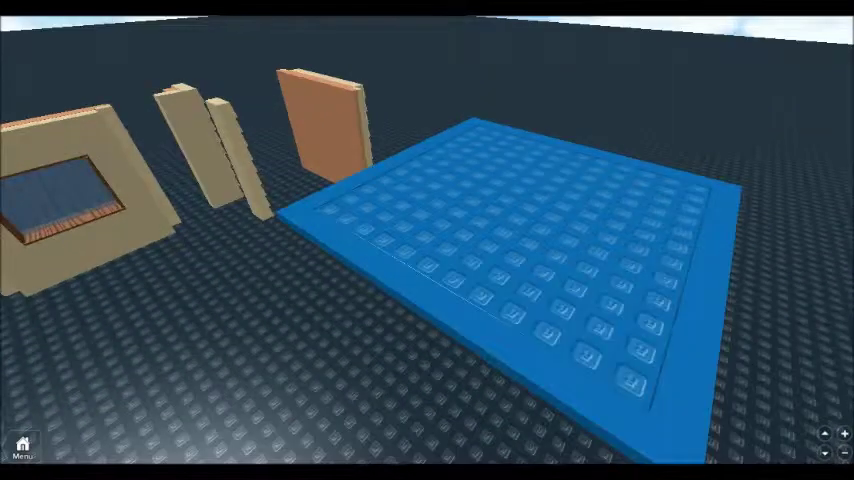
scroll(205, 150, "down", 5)
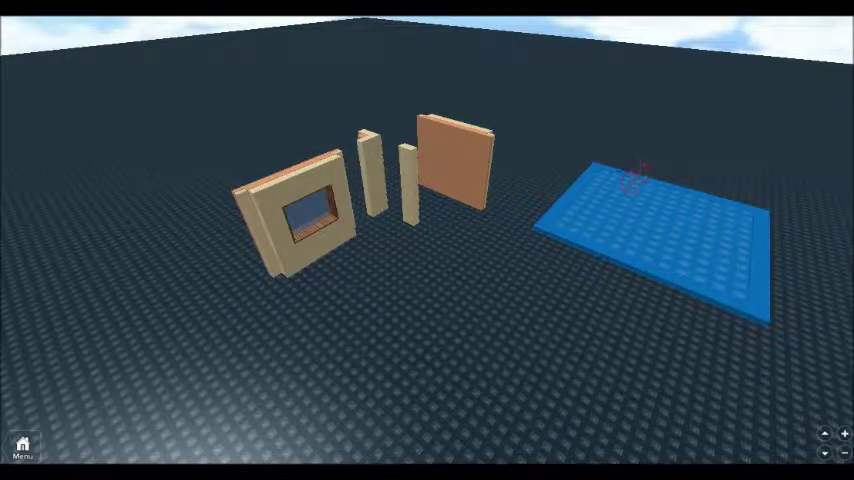
Step: Apply the Wood material and brown colour to the blue floor plate
right_click_drag(757, 233, 759, 248)
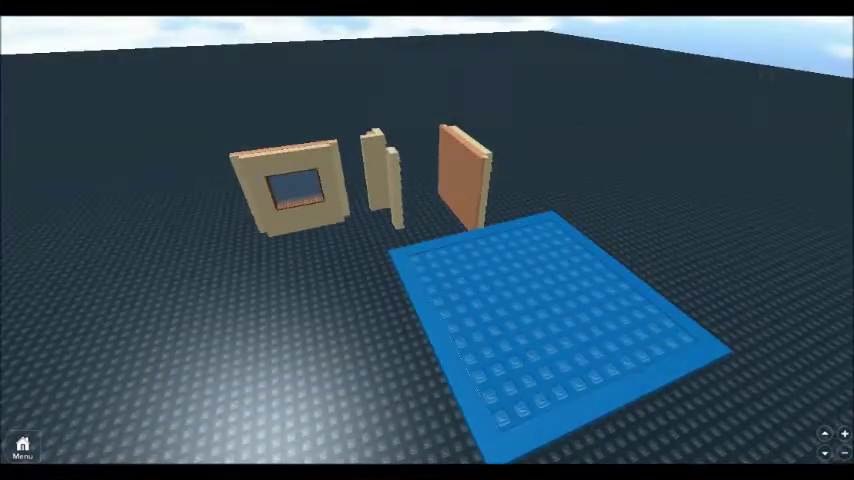
mouse_move(534, 276)
right_mouse_down()
mouse_move(482, 166)
mouse_move(420, 170)
right_mouse_up()
left_click(405, 188)
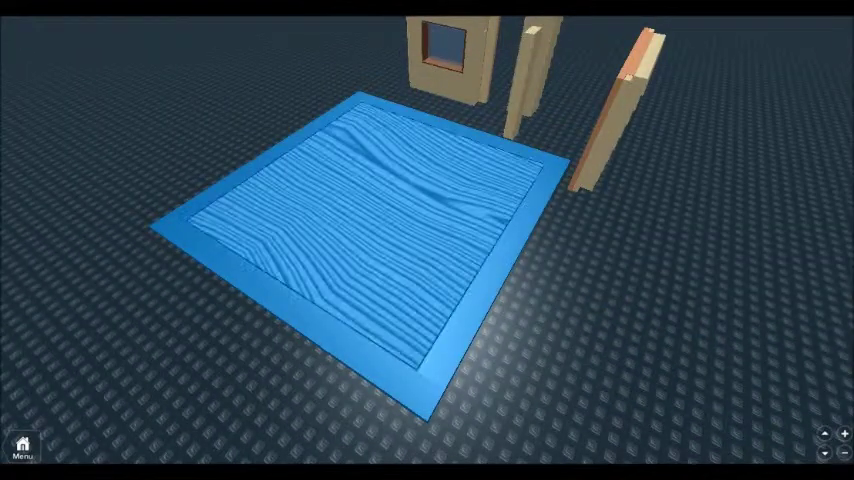
left_click(467, 180)
left_click(313, 135)
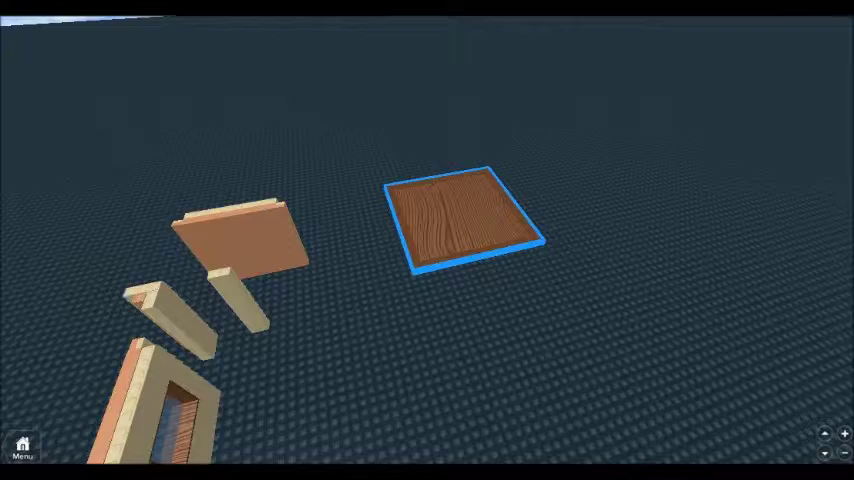
right_click_drag(607, 192, 607, 192)
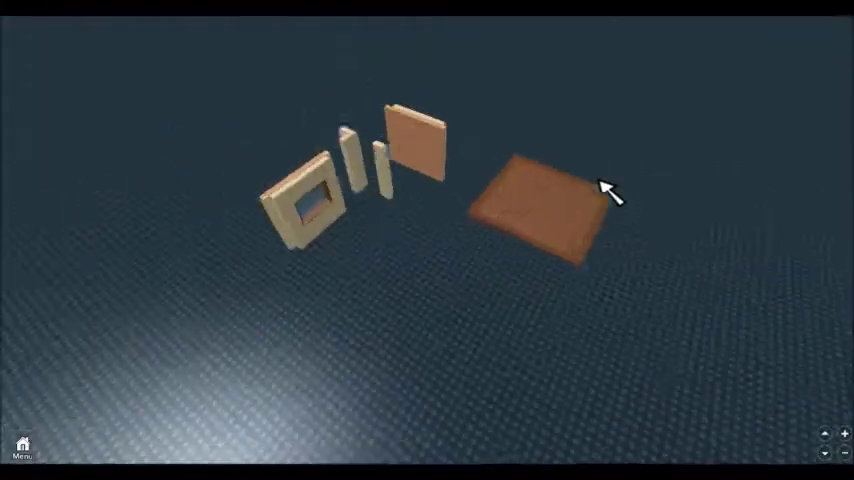
Step: Move the window wall onto the brown wooden floor
right_click_drag(608, 192, 606, 189)
left_click(597, 196)
mouse_move(442, 354)
right_mouse_down()
mouse_move(520, 313)
mouse_move(477, 286)
right_mouse_up()
left_click_drag(400, 219, 305, 402)
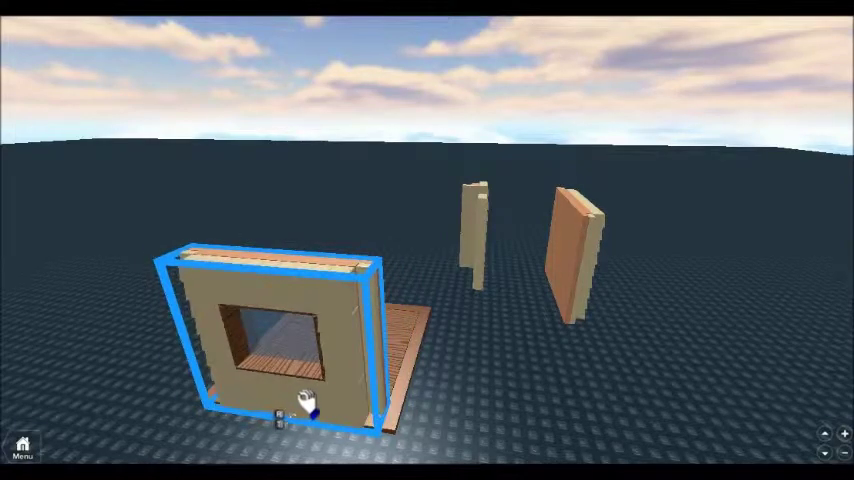
Step: Bring the large tan panel beside the floor and rotate it with Ctrl+T
right_click_drag(540, 340, 816, 347)
left_click_drag(816, 347, 425, 375)
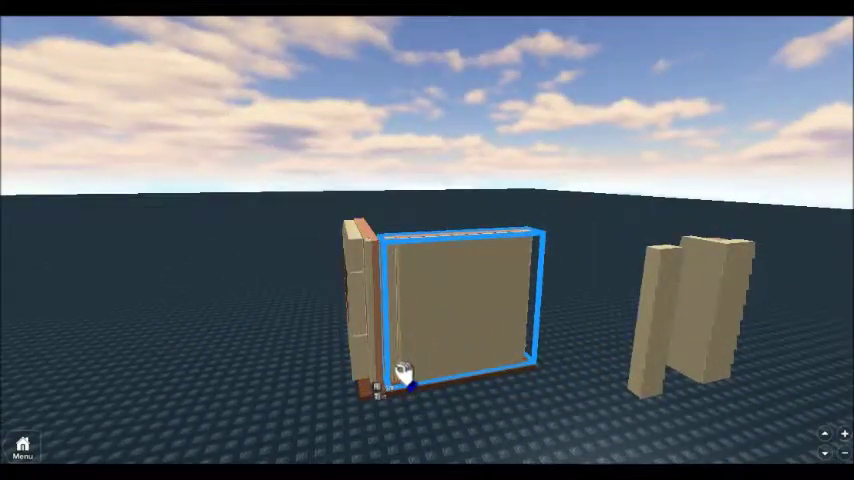
mouse_move(403, 375)
right_mouse_down()
mouse_move(454, 381)
mouse_move(438, 352)
right_mouse_up()
scroll(395, 301, "up", 5)
right_click_drag(395, 301, 408, 345)
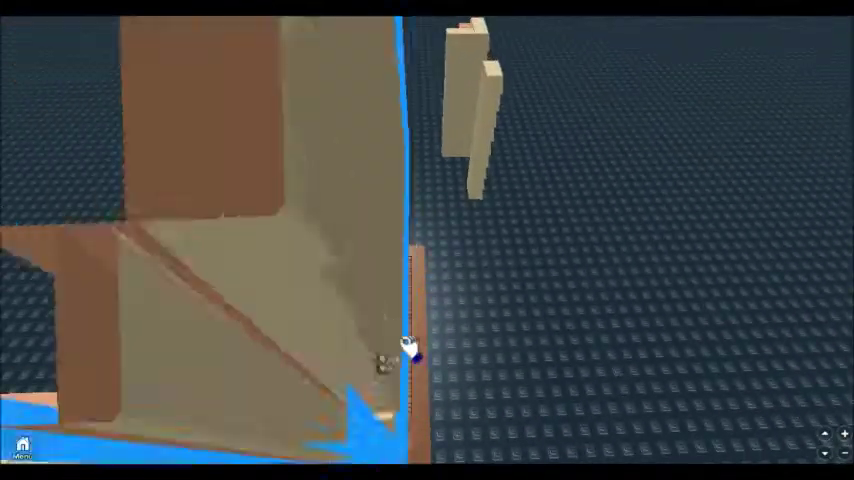
scroll(408, 345, "down", 5)
key("ctrl+t")
key("ctrl+t")
right_click_drag(416, 305, 410, 328)
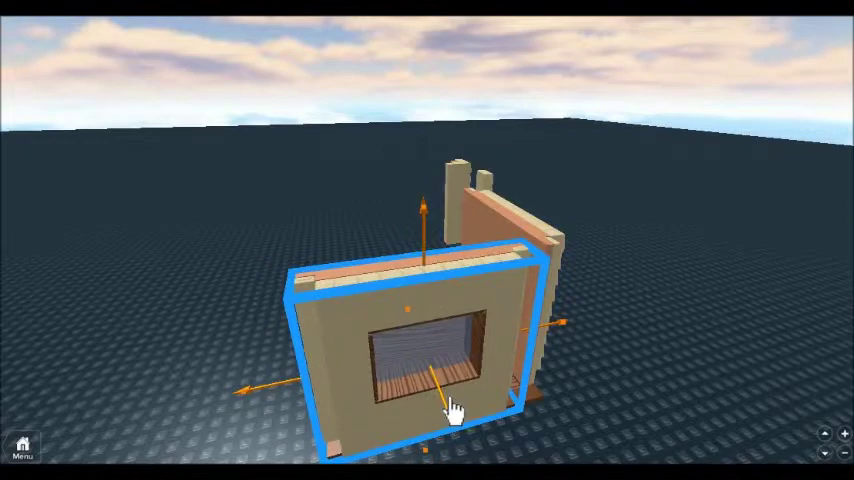
Step: Select the plain panel and check the wall corner from several sides
right_click_drag(445, 400, 553, 334)
scroll(488, 310, "down", 2)
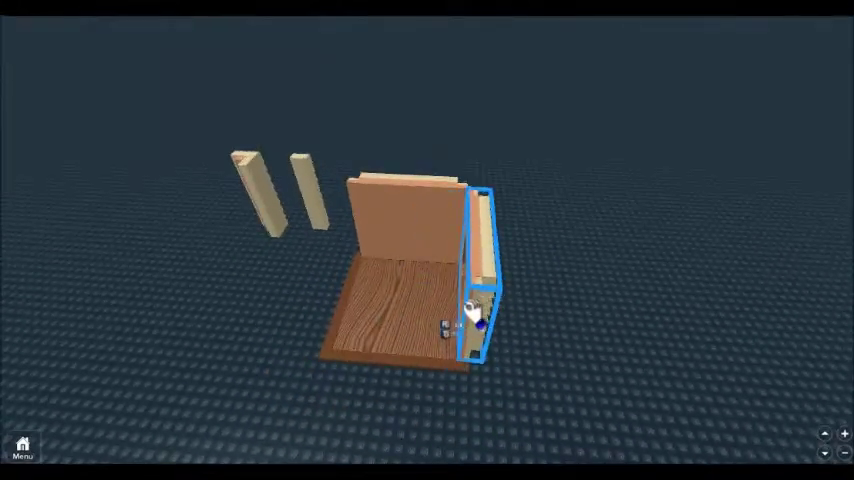
mouse_move(466, 314)
right_mouse_down()
mouse_move(467, 299)
mouse_move(549, 372)
right_mouse_up()
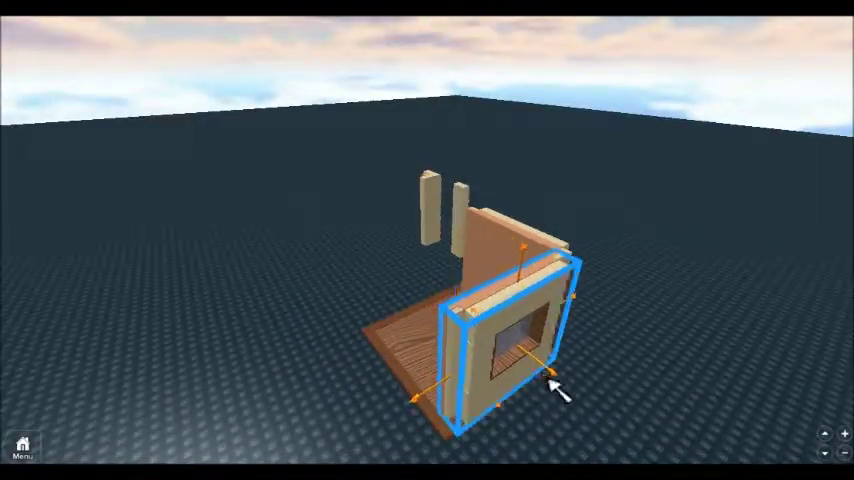
right_click_drag(655, 390, 644, 387)
left_click(467, 349)
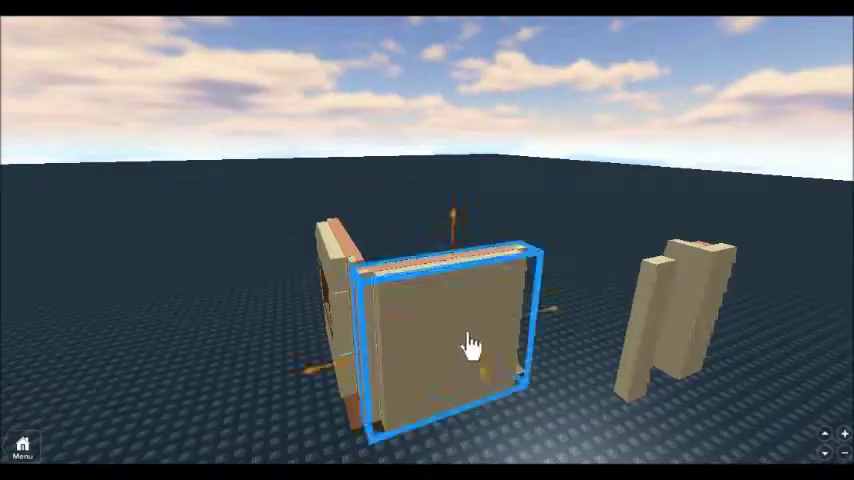
right_click_drag(467, 349, 393, 308)
right_click_drag(585, 343, 448, 293)
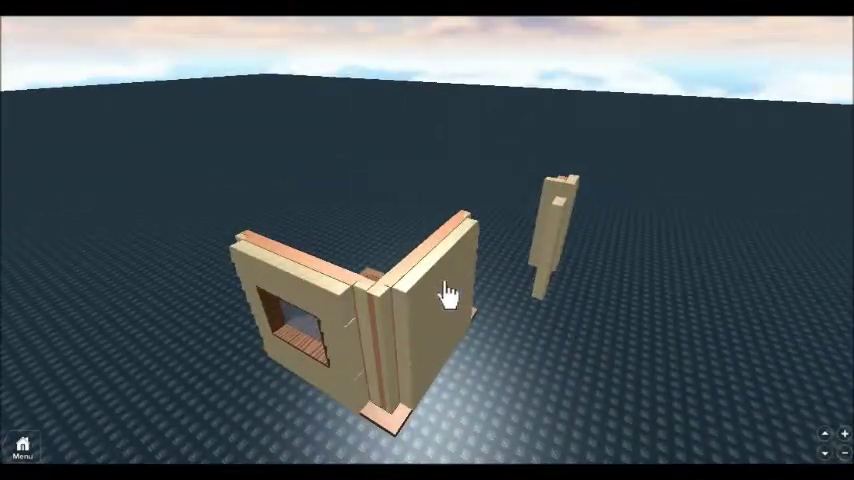
mouse_move(518, 425)
right_mouse_down()
mouse_move(515, 406)
mouse_move(557, 418)
right_mouse_up()
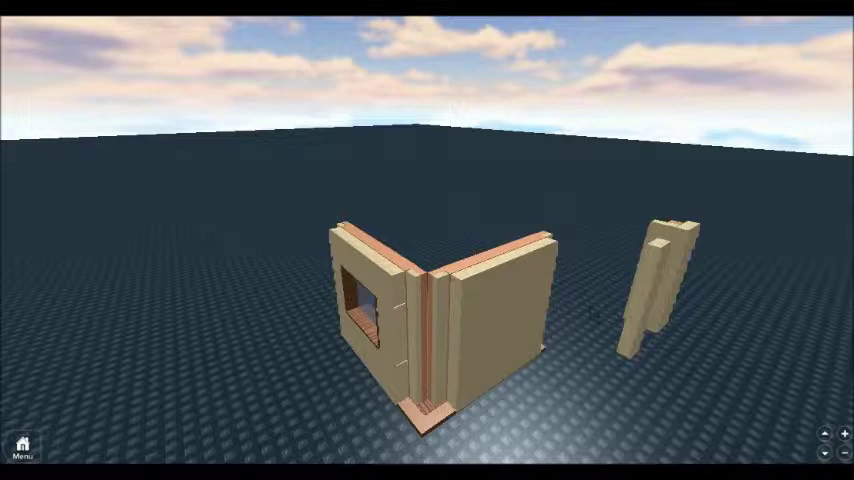
Step: Lengthen the grey roof wedge and move it to the roof's front edge
mouse_move(615, 378)
right_mouse_down()
mouse_move(734, 372)
mouse_move(511, 375)
mouse_move(503, 302)
mouse_move(442, 213)
mouse_move(511, 162)
mouse_move(581, 291)
mouse_move(452, 362)
mouse_move(440, 237)
right_mouse_up()
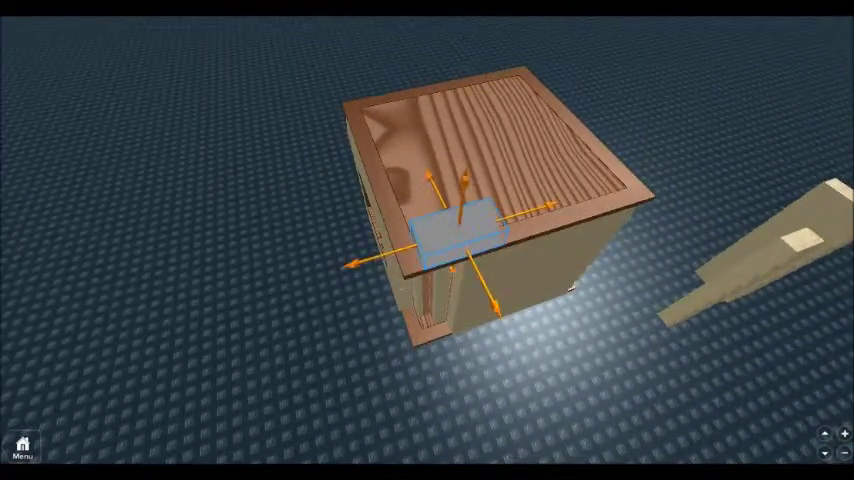
left_click_drag(556, 212, 432, 47)
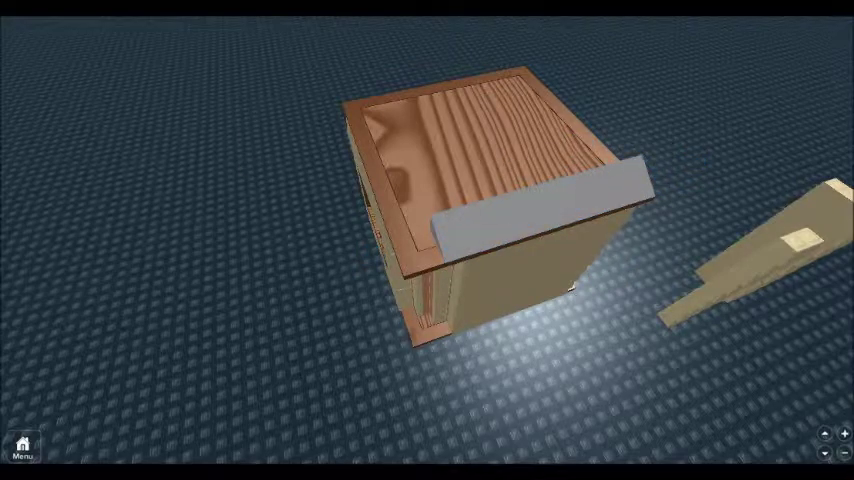
mouse_move(477, 225)
right_mouse_down()
mouse_move(419, 248)
mouse_move(477, 242)
mouse_move(452, 210)
right_mouse_up()
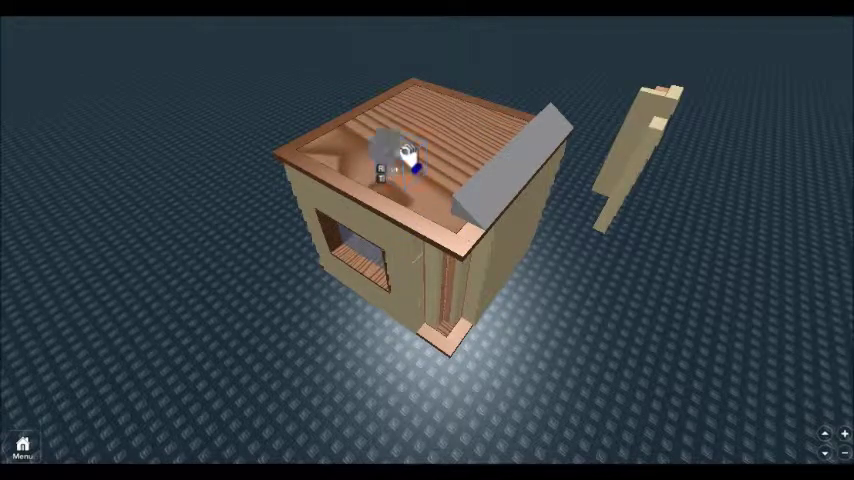
mouse_move(463, 233)
right_mouse_down()
mouse_move(587, 242)
mouse_move(548, 236)
mouse_move(559, 242)
mouse_move(450, 118)
mouse_move(508, 200)
right_mouse_up()
left_click(508, 200)
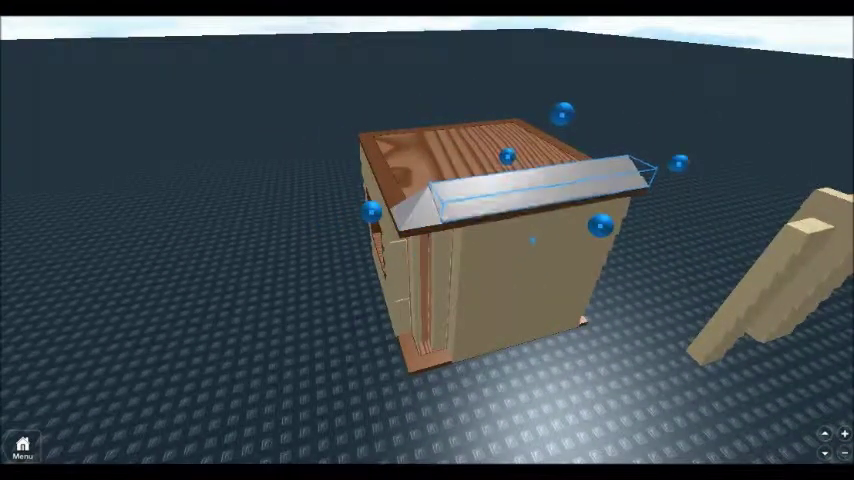
right_click_drag(712, 275, 553, 238)
right_click_drag(706, 133, 455, 160)
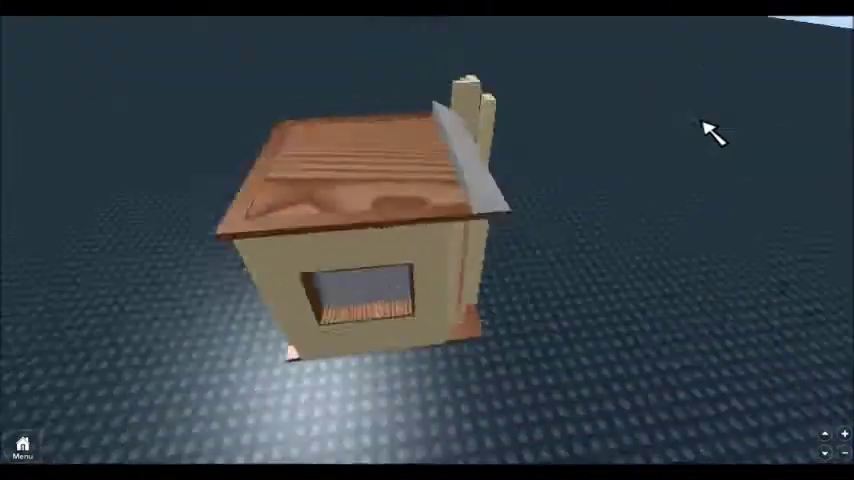
left_click_drag(458, 109, 473, 227)
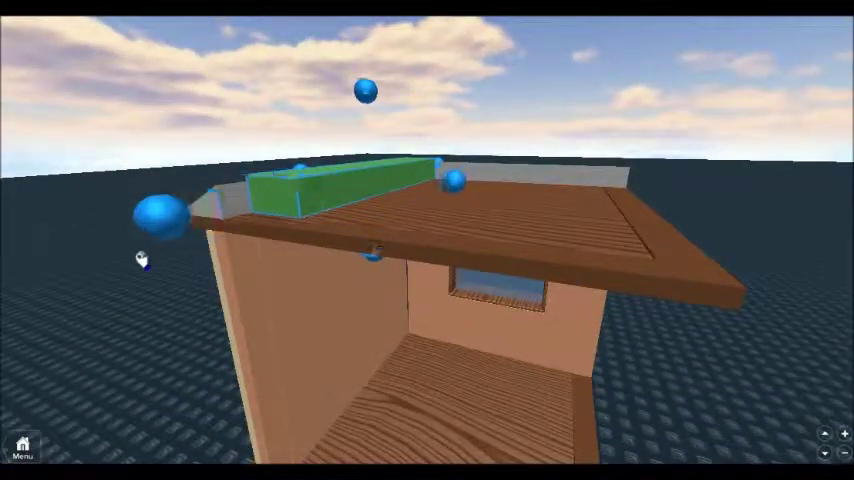
Step: Stretch and trim the green brick so it spans the roof
left_click_drag(455, 185, 816, 278)
mouse_move(816, 278)
right_mouse_down()
mouse_move(524, 164)
mouse_move(428, 270)
right_mouse_up()
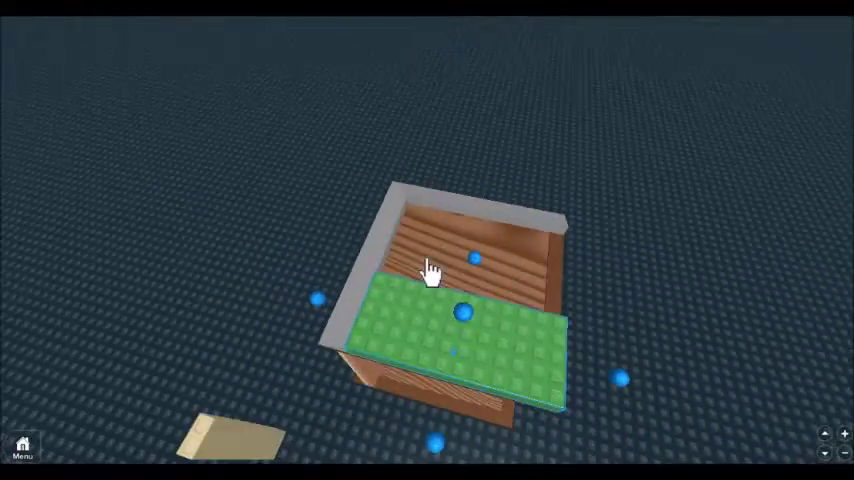
left_click_drag(320, 300, 440, 327)
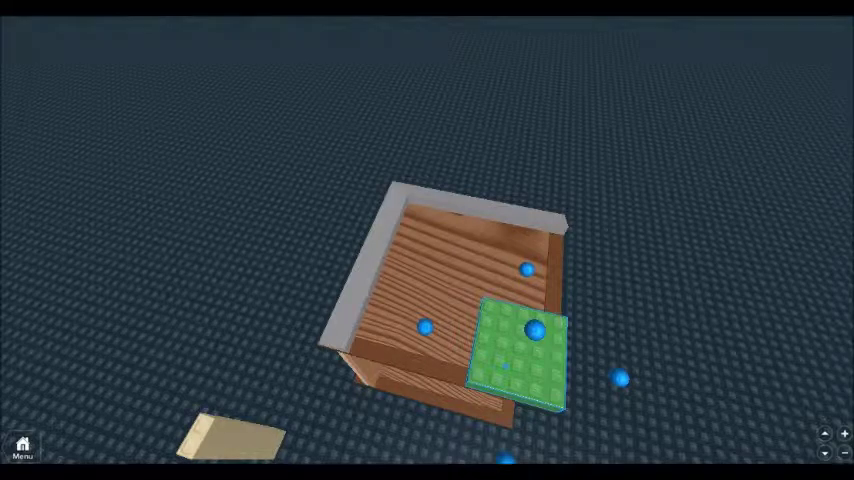
left_click(505, 365)
mouse_move(505, 365)
right_mouse_down()
mouse_move(618, 213)
mouse_move(600, 260)
right_mouse_up()
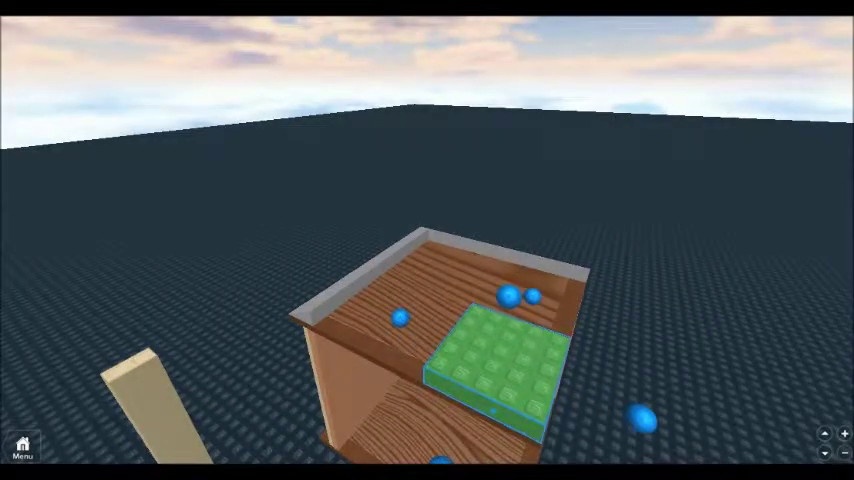
left_click_drag(400, 320, 477, 286)
mouse_move(477, 286)
right_mouse_down()
mouse_move(528, 290)
mouse_move(225, 160)
right_mouse_up()
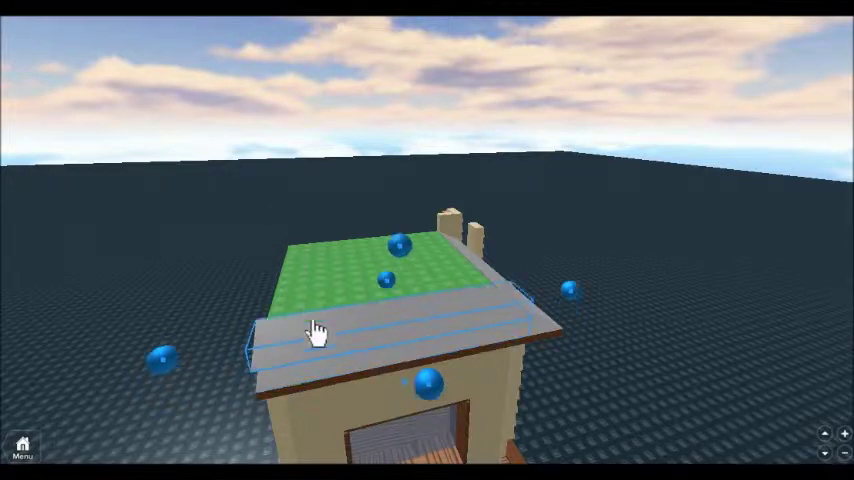
Step: Move the grey slab up onto the green roof, duplicate it, and raise the green slab
left_click_drag(318, 334, 324, 305)
mouse_move(324, 305)
right_mouse_down()
mouse_move(524, 314)
mouse_move(464, 275)
mouse_move(305, 219)
right_mouse_up()
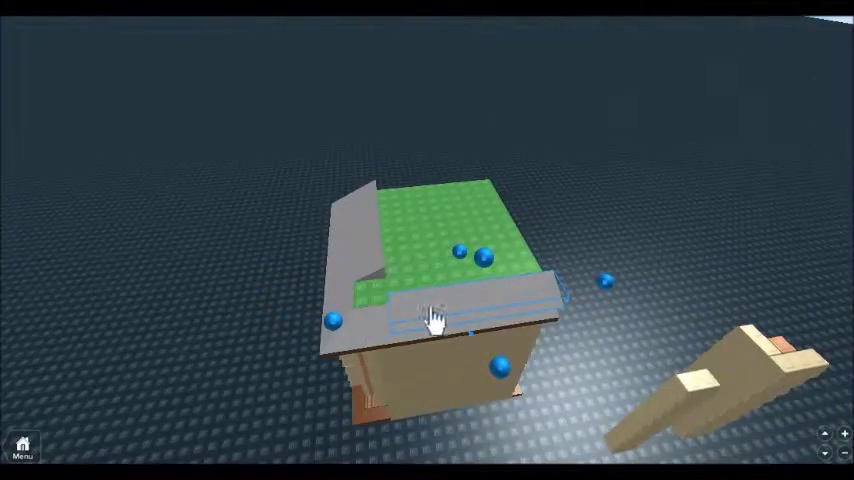
left_click_drag(433, 318, 435, 286)
key("ctrl+d")
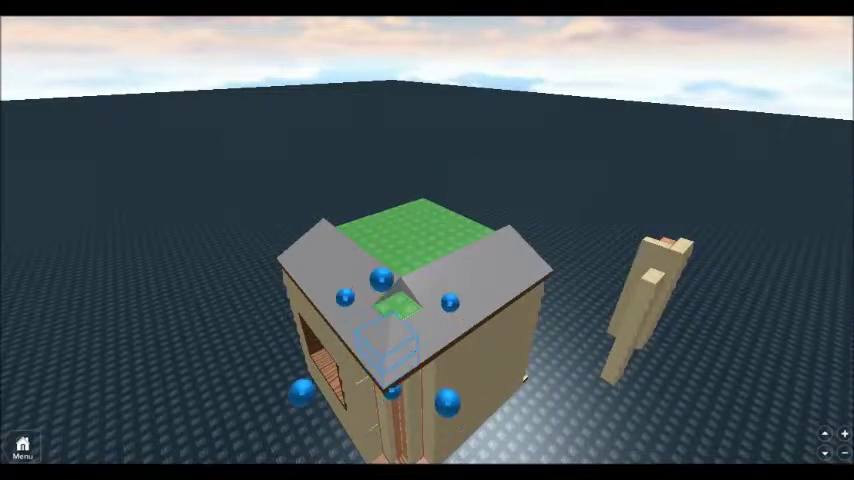
left_click(400, 305)
mouse_move(400, 305)
right_mouse_down()
mouse_move(467, 213)
mouse_move(272, 75)
right_mouse_up()
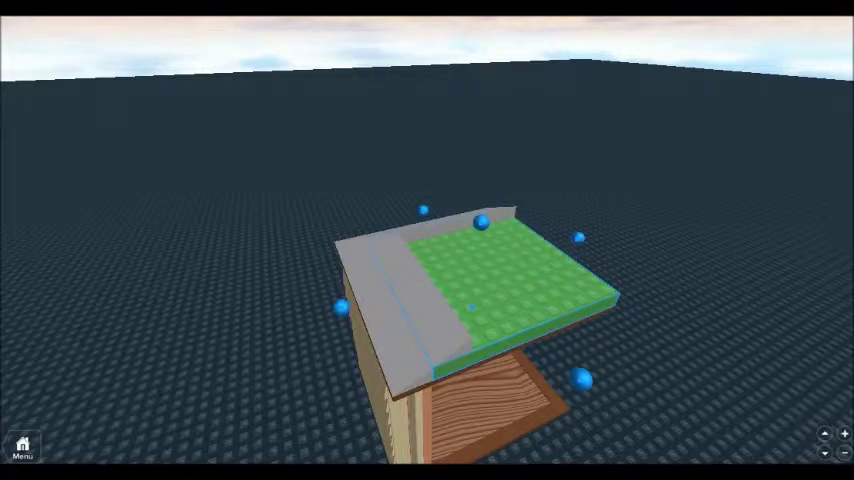
left_click_drag(343, 257, 390, 275)
mouse_move(438, 191)
right_mouse_down()
mouse_move(477, 219)
mouse_move(358, 218)
right_mouse_up()
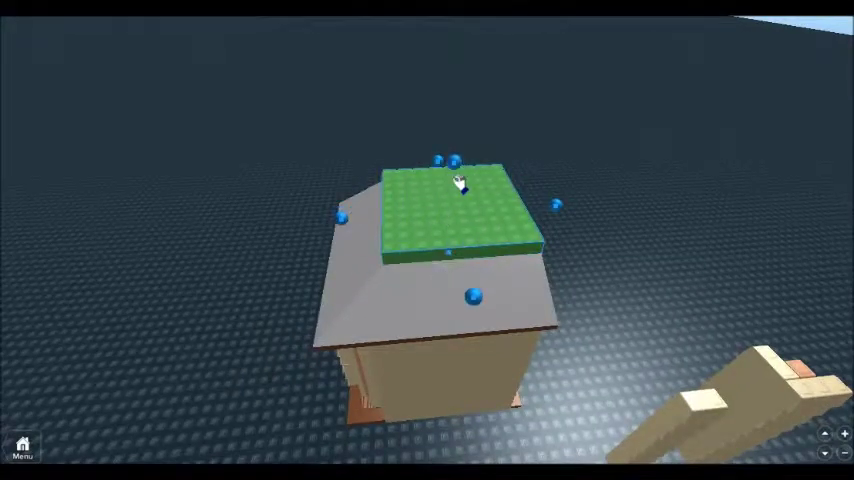
mouse_move(458, 183)
right_mouse_down()
mouse_move(534, 185)
mouse_move(450, 305)
mouse_move(482, 295)
mouse_move(341, 317)
right_mouse_up()
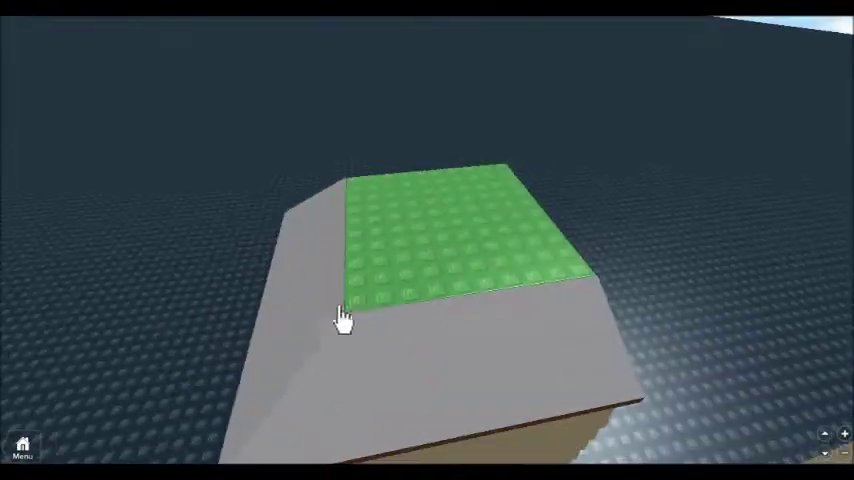
Step: Resize the grey wedge into a long box and set it on the roof
left_click(283, 230)
left_click_drag(320, 358, 470, 330)
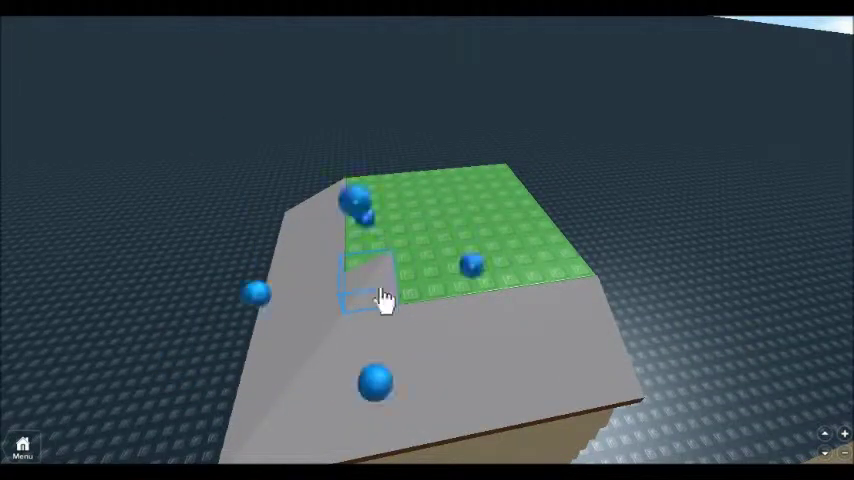
left_click_drag(244, 343, 488, 324)
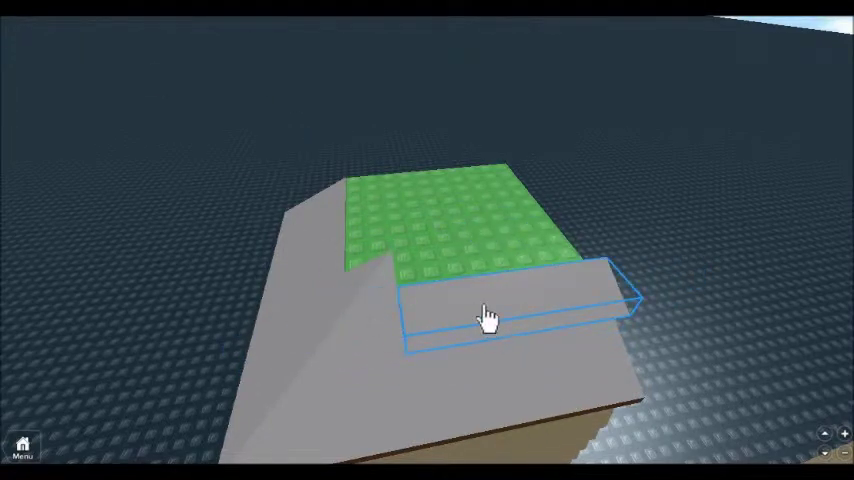
left_click_drag(467, 282, 248, 125)
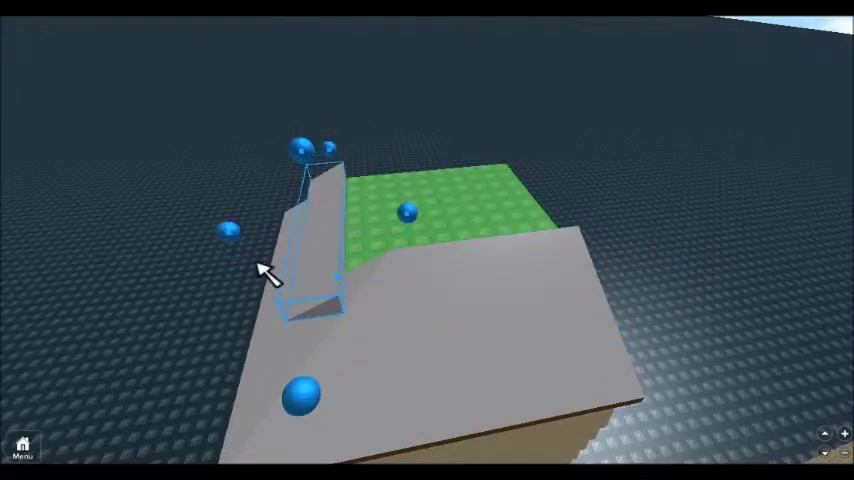
right_click_drag(316, 337, 428, 298)
left_click_drag(428, 298, 440, 222)
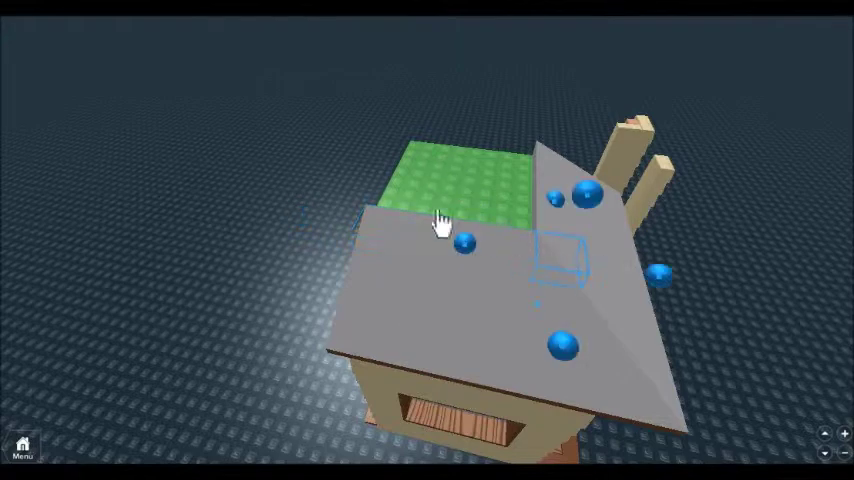
Step: Raise the thin part to the peak, lower the green part, and centre a grey strip on top
left_click(470, 255)
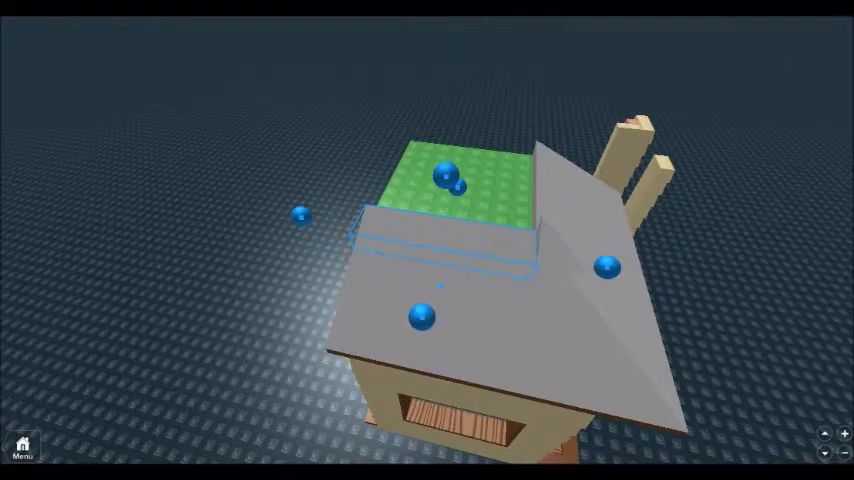
left_click_drag(470, 255, 550, 192)
right_click_drag(362, 114, 385, 195)
left_click(385, 195)
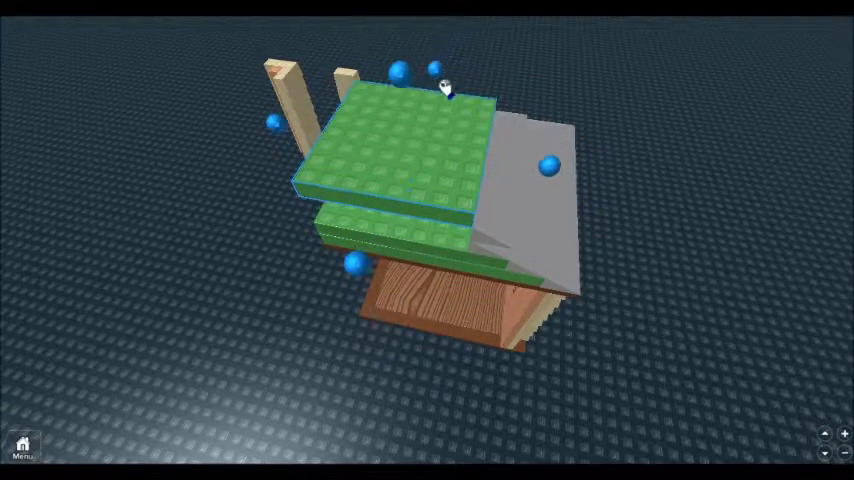
left_click_drag(442, 86, 427, 200)
right_click_drag(427, 200, 492, 200)
left_click(492, 200)
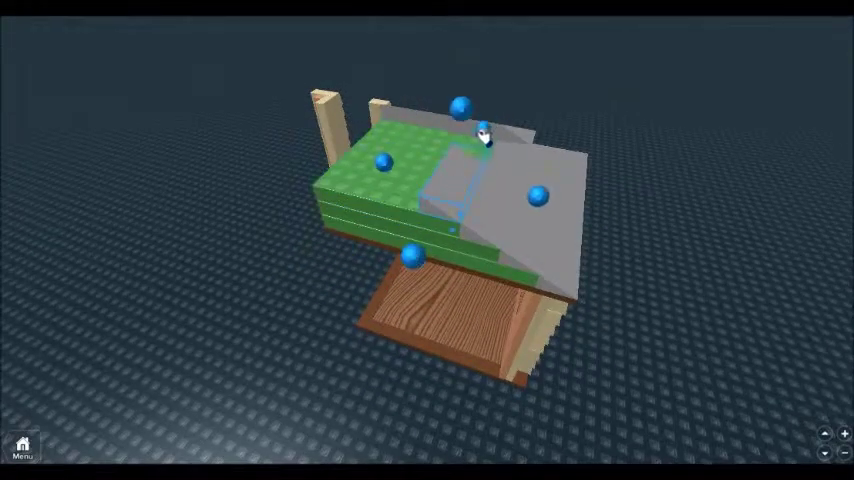
right_click_drag(497, 127, 372, 153)
left_click_drag(372, 153, 423, 88)
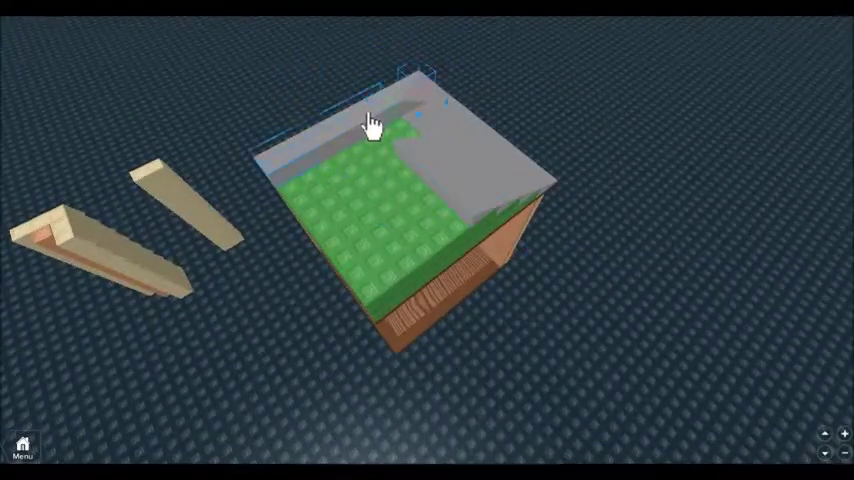
mouse_move(352, 138)
left_mouse_down()
mouse_move(381, 162)
mouse_move(348, 166)
left_mouse_up()
Step: Lower the green top block onto the grey part and set the orange roof part beside it
left_click(406, 114)
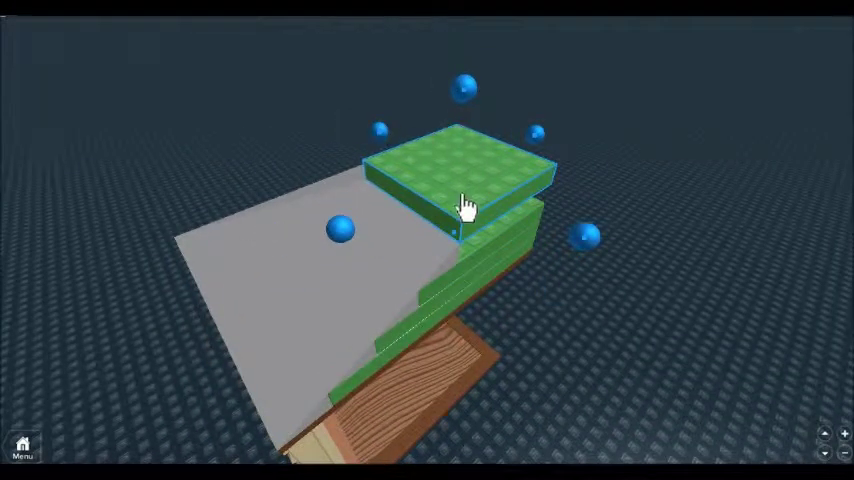
left_click_drag(444, 166, 591, 149)
right_click_drag(591, 149, 540, 186)
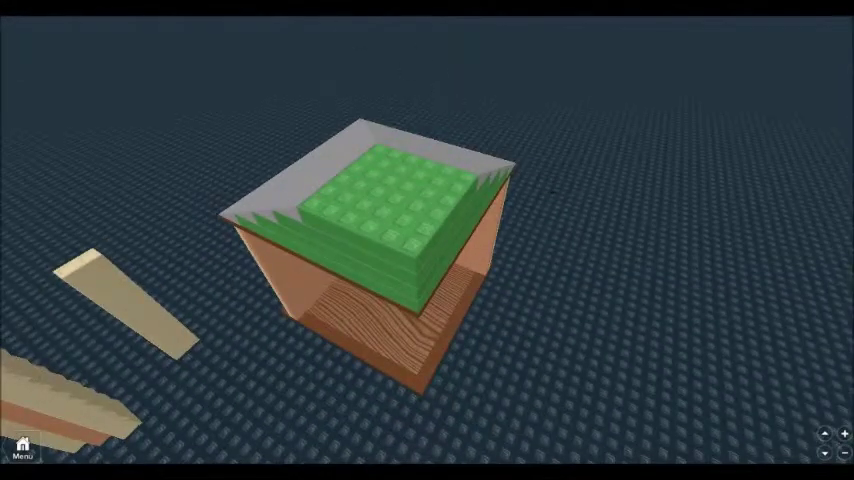
left_click(393, 208)
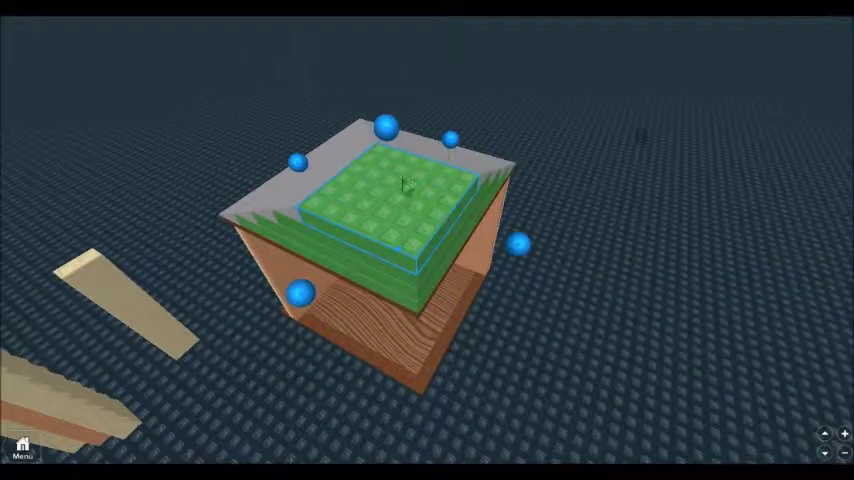
left_click(557, 181)
right_click_drag(557, 181, 547, 149)
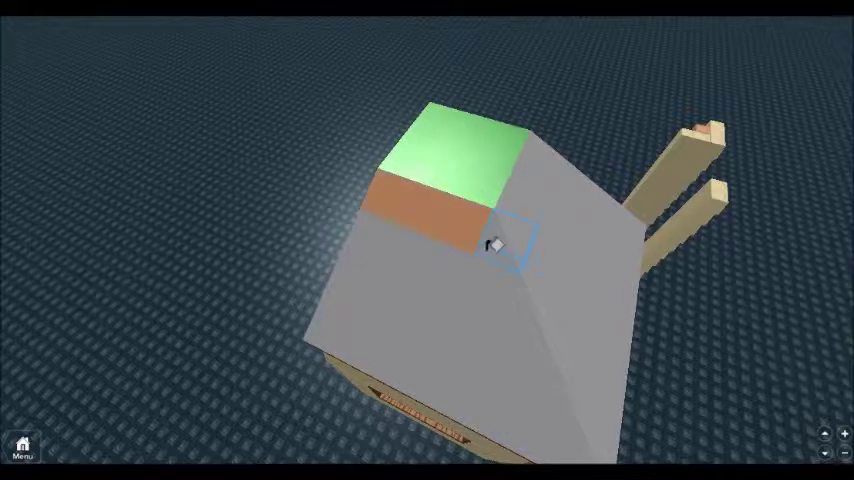
left_click_drag(497, 245, 535, 187)
mouse_move(507, 276)
right_mouse_down()
mouse_move(475, 185)
mouse_move(372, 196)
right_mouse_up()
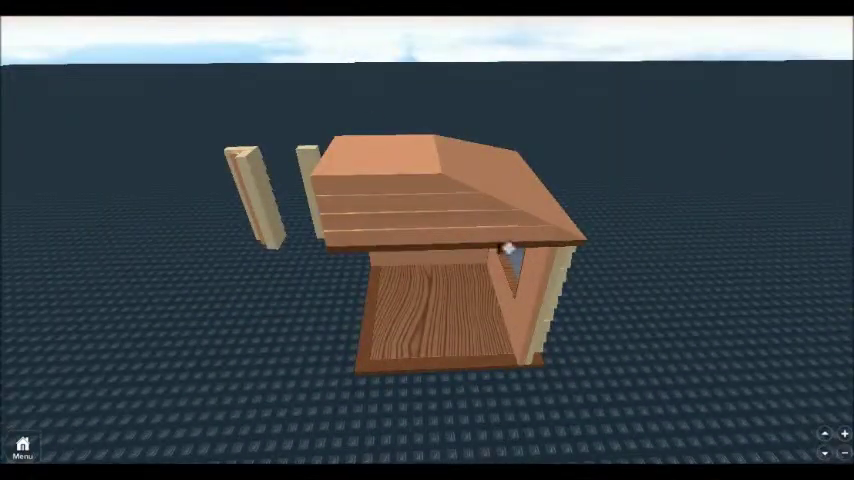
Step: Tilt the roof wedge to a new angle and survey the house and two posts
left_click_drag(470, 150, 524, 197)
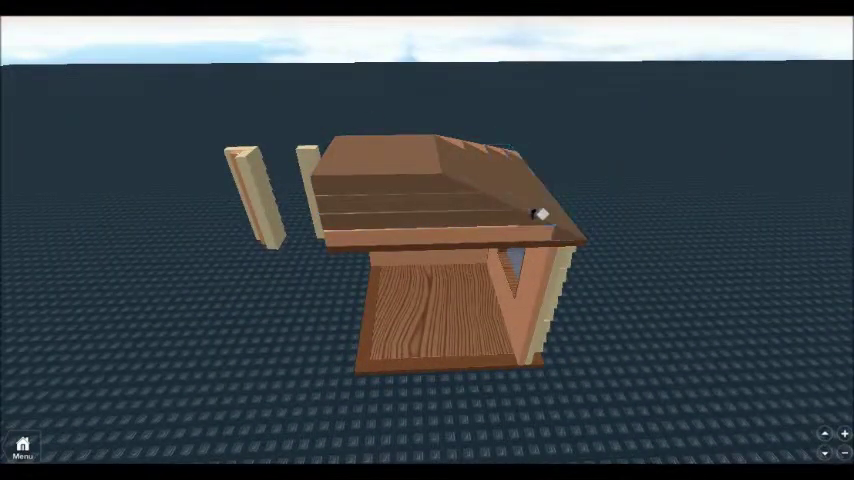
mouse_move(540, 215)
right_mouse_down()
mouse_move(444, 194)
mouse_move(396, 248)
mouse_move(301, 254)
mouse_move(465, 168)
mouse_move(449, 103)
right_mouse_up()
right_click_drag(465, 203, 463, 223)
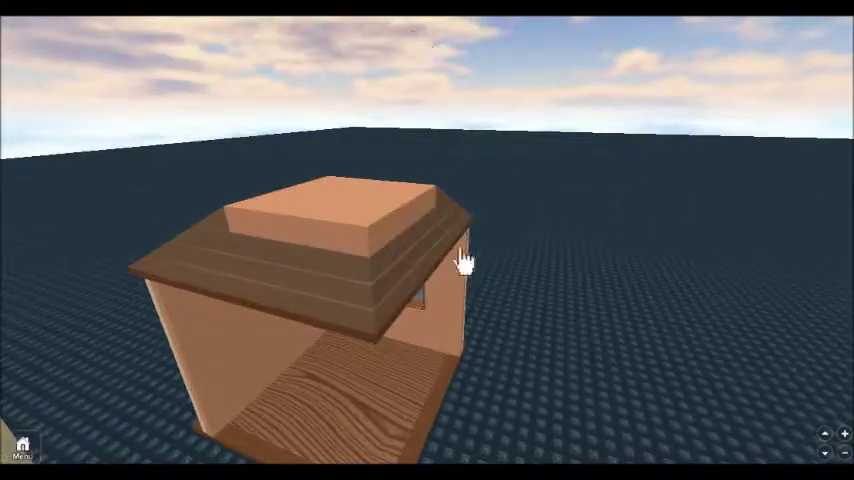
mouse_move(463, 262)
right_mouse_down()
mouse_move(435, 343)
mouse_move(429, 162)
mouse_move(238, 328)
right_mouse_up()
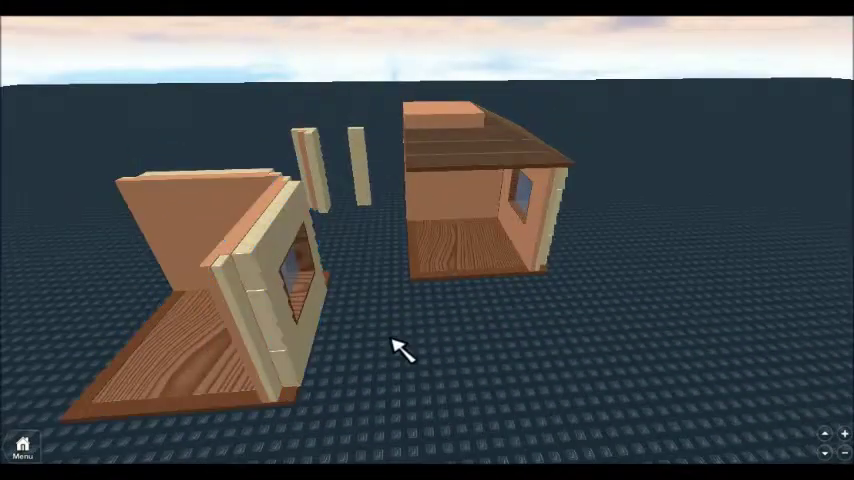
scroll(400, 347, "up", 3)
scroll(377, 301, "down", 3)
mouse_move(400, 347)
right_mouse_down()
mouse_move(377, 301)
mouse_move(423, 295)
mouse_move(324, 354)
right_mouse_up()
scroll(453, 345, "up", 2)
scroll(453, 345, "down", 2)
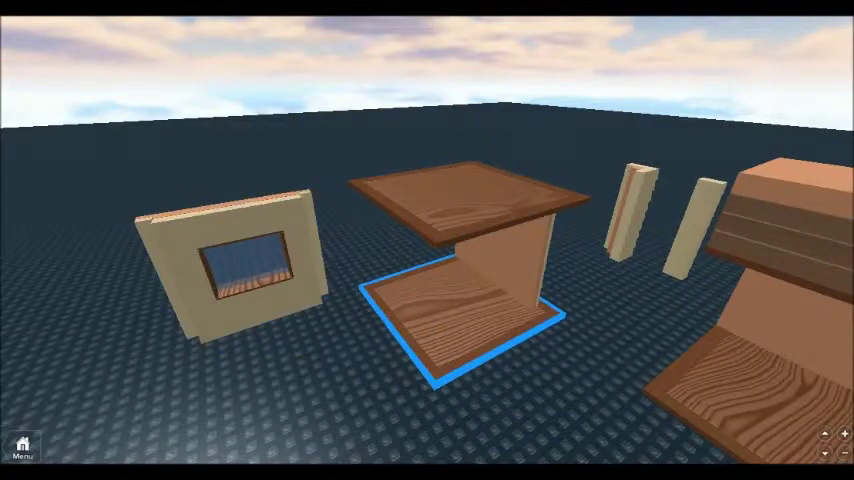
mouse_move(353, 171)
right_mouse_down()
mouse_move(383, 432)
mouse_move(427, 366)
right_mouse_up()
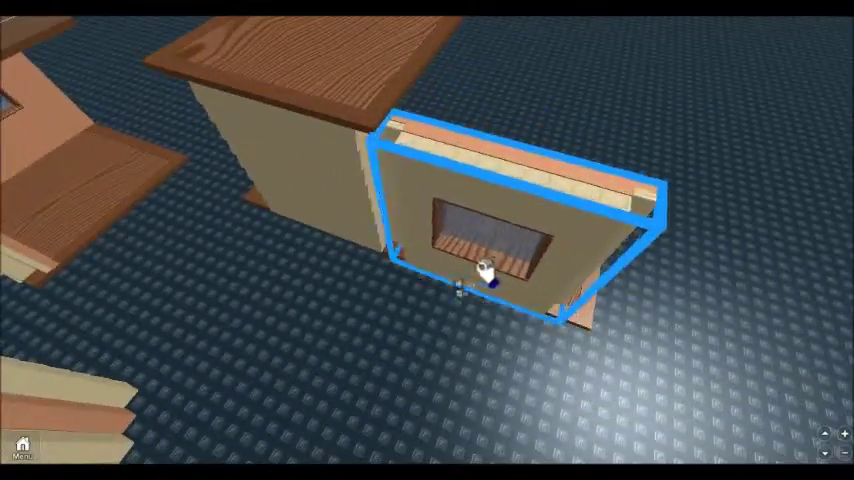
right_click_drag(486, 273, 254, 334)
scroll(193, 334, "down", 1)
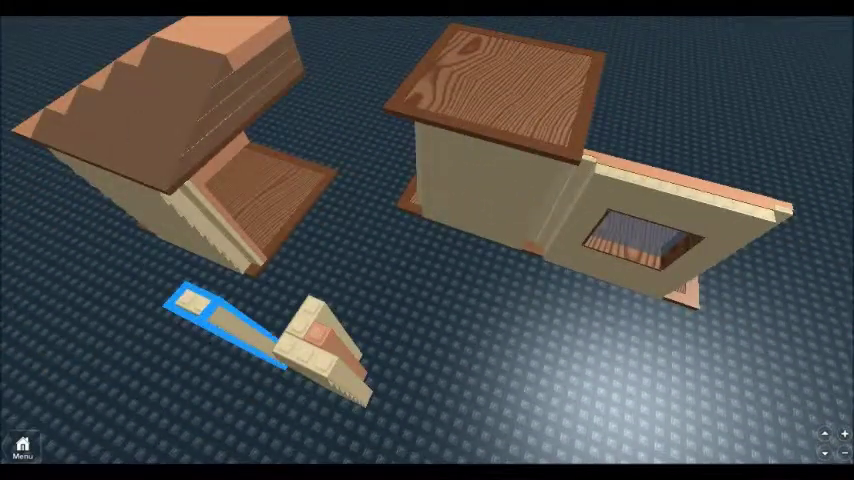
Step: Move the part from the floor onto the house wall
left_click_drag(200, 305, 553, 225)
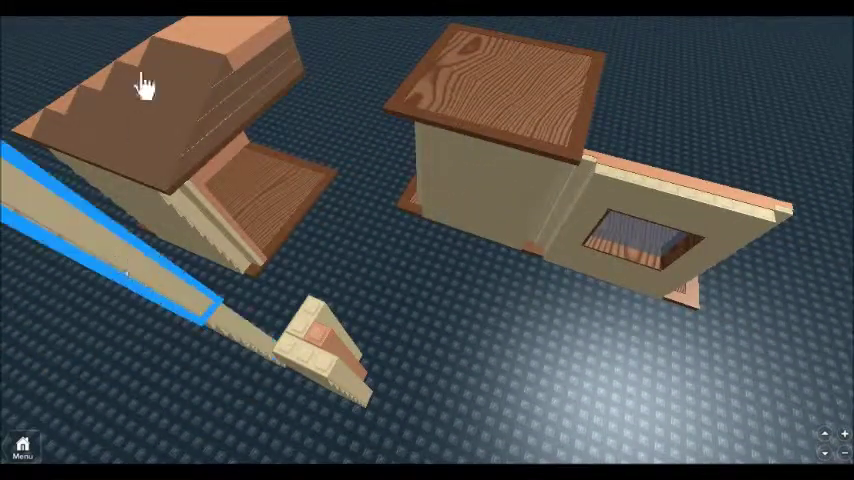
mouse_move(553, 225)
right_mouse_down()
mouse_move(537, 246)
mouse_move(700, 223)
mouse_move(623, 204)
right_mouse_up()
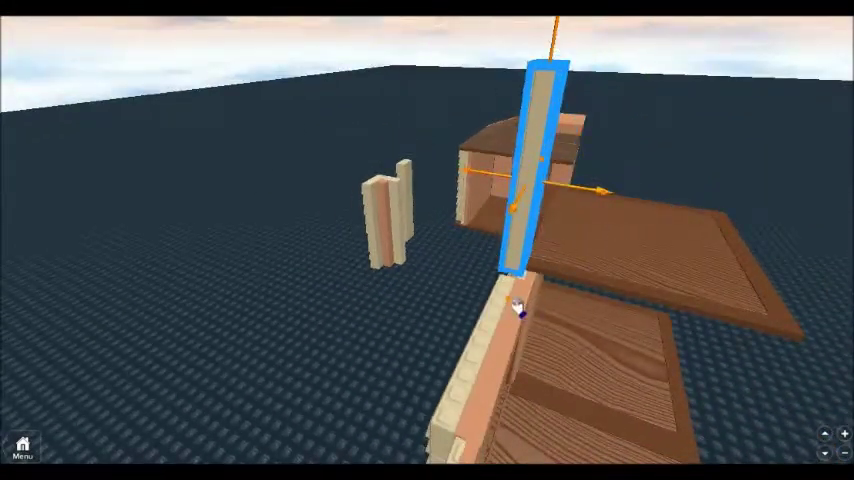
scroll(518, 308, "down", 3)
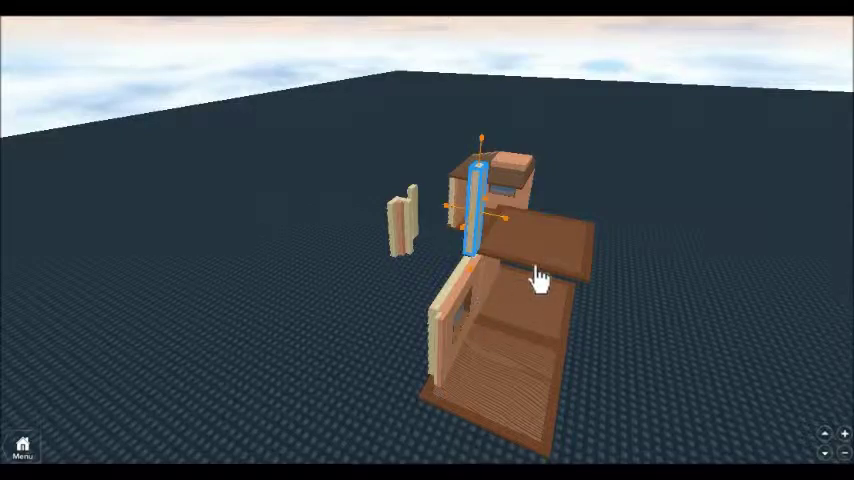
right_click_drag(537, 279, 473, 280)
scroll(473, 280, "up", 3)
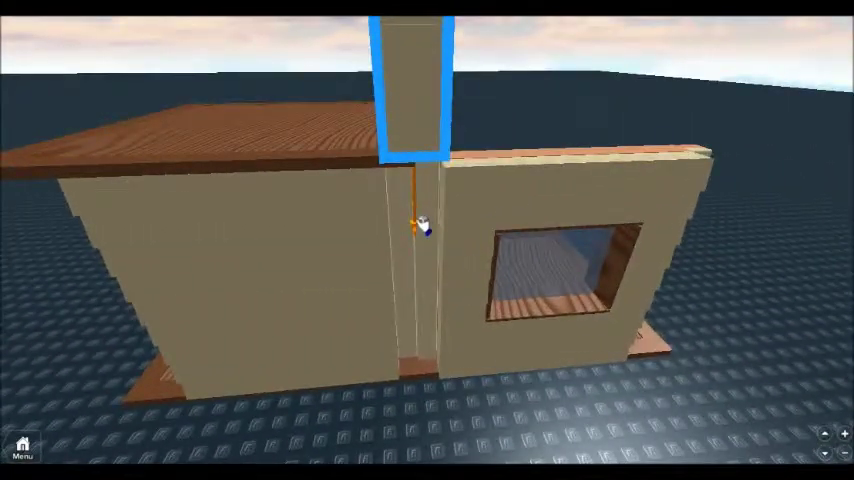
scroll(406, 444, "down", 3)
scroll(427, 460, "down", 3)
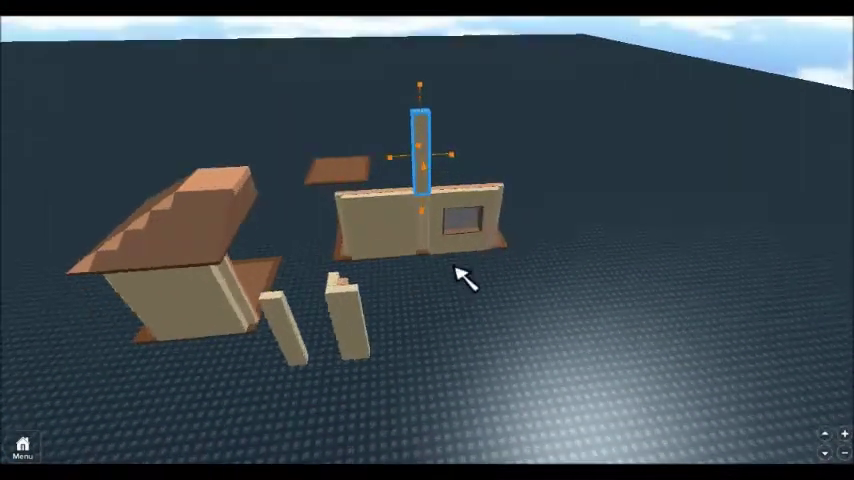
scroll(457, 276, "up", 3)
mouse_move(457, 276)
right_mouse_down()
mouse_move(557, 210)
mouse_move(559, 229)
right_mouse_up()
scroll(548, 213, "down", 3)
left_click(559, 229)
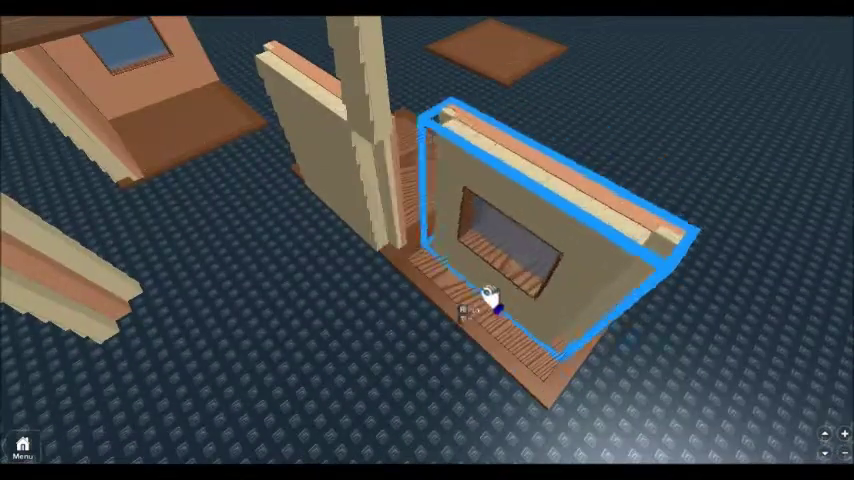
scroll(487, 296, "up", 3)
Step: Delete a vertical pole and pull the window panel off, turning it edge-on toward the wall
left_click(372, 124)
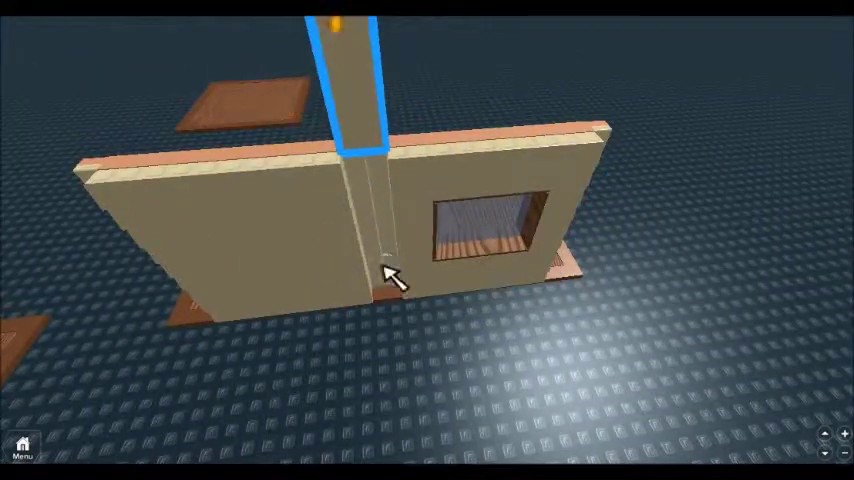
scroll(388, 275, "down", 5)
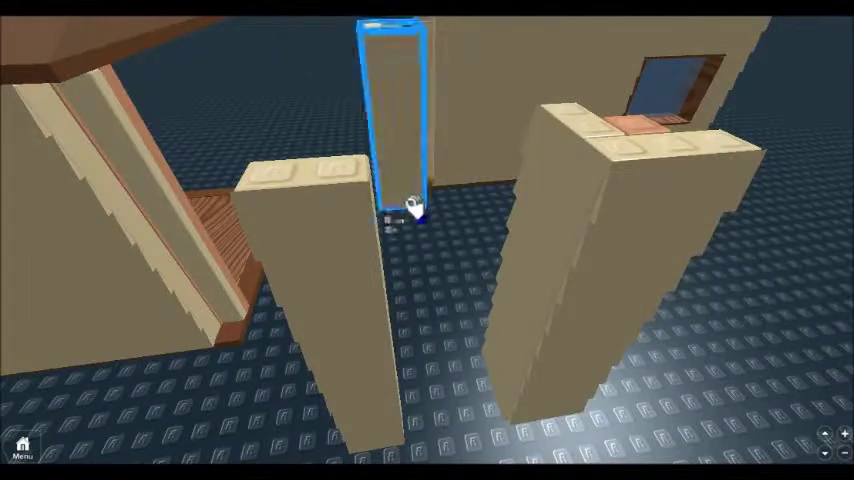
scroll(410, 206, "up", 2)
right_click_drag(423, 193, 435, 206)
scroll(463, 252, "down", 3)
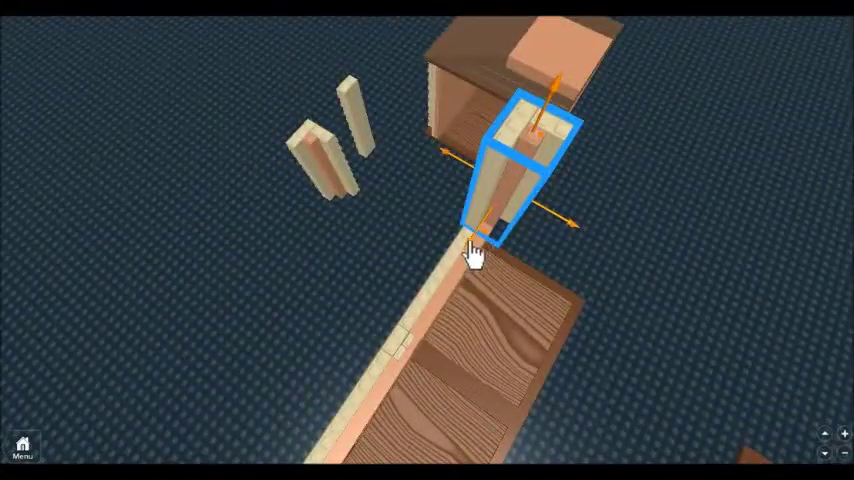
right_click_drag(473, 255, 481, 254)
key("Delete")
left_click(258, 362)
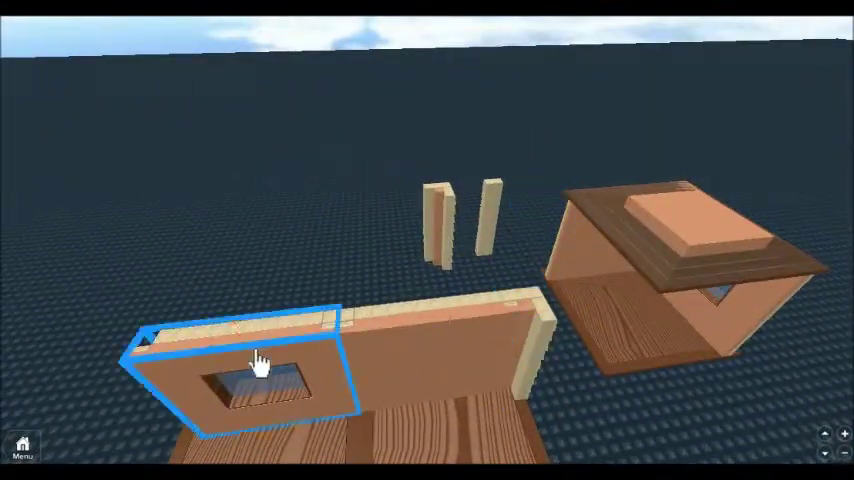
left_click_drag(258, 362, 553, 408)
scroll(553, 408, "down", 3)
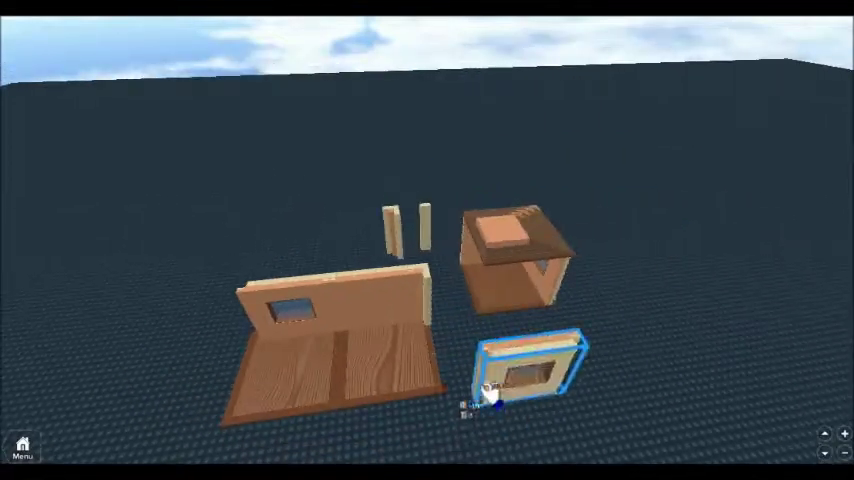
key("r")
mouse_move(490, 393)
left_mouse_down()
mouse_move(443, 408)
mouse_move(515, 381)
left_mouse_up()
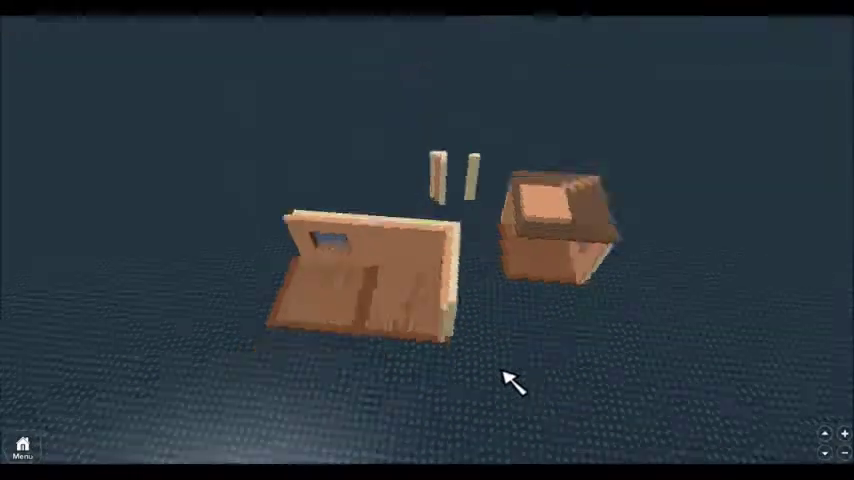
Step: Pull the small house away from its roof
right_click_drag(515, 381, 301, 366)
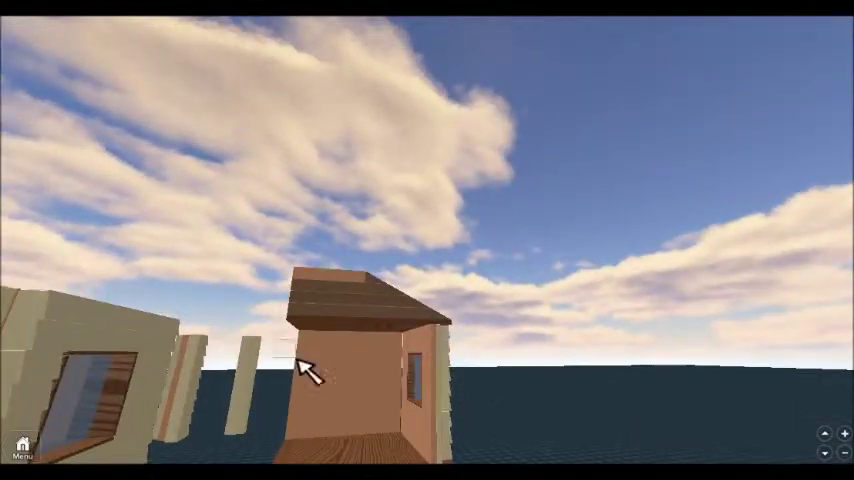
left_click(301, 366)
right_click_drag(484, 444, 484, 457)
left_click_drag(468, 384, 539, 368)
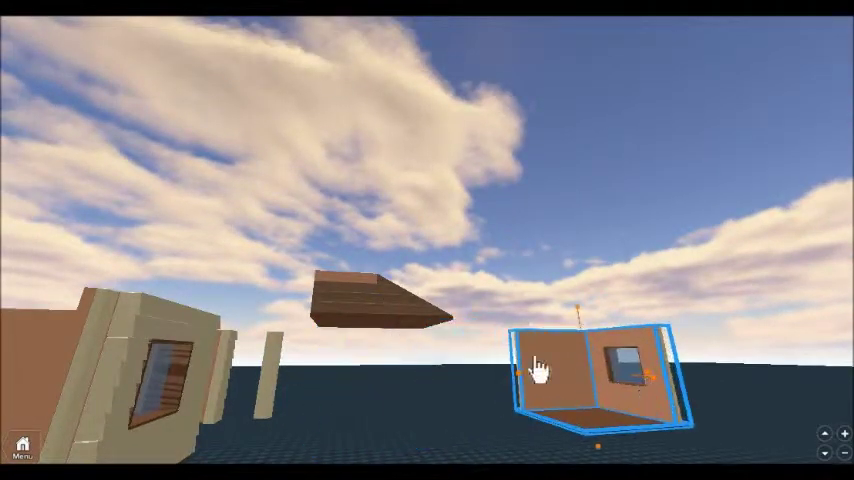
left_click(375, 355)
right_click_drag(486, 435, 480, 420)
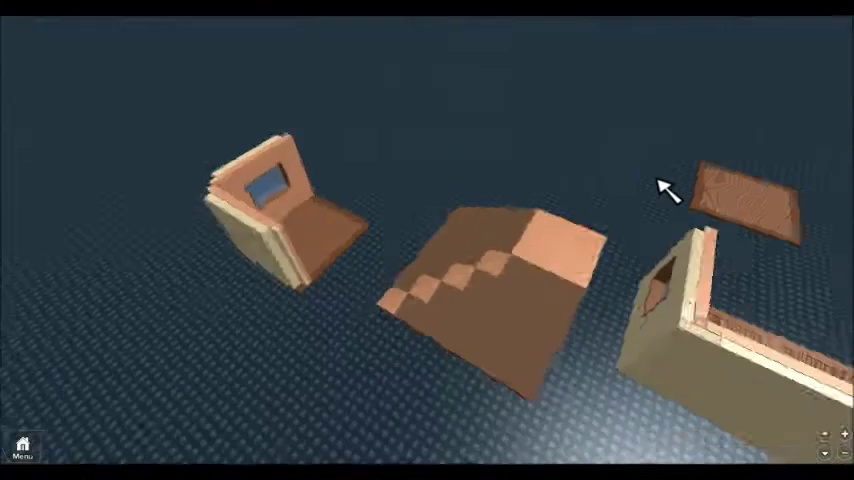
right_click_drag(667, 187, 667, 187)
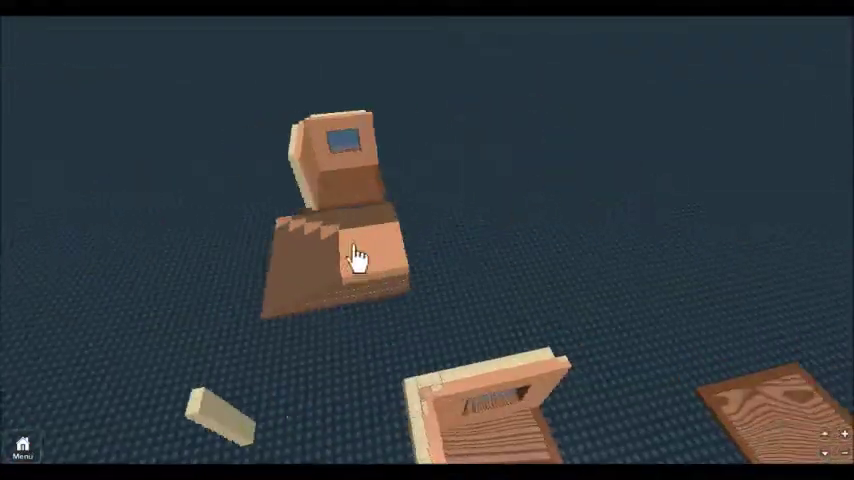
Step: Move a stair block off the build to a new spot
left_click(357, 257)
mouse_move(340, 250)
left_mouse_down()
mouse_move(492, 272)
mouse_move(505, 405)
left_mouse_up()
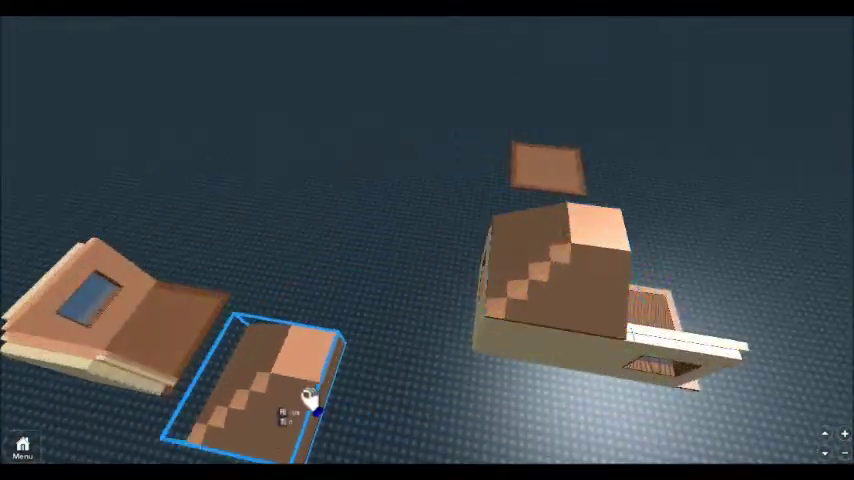
left_click_drag(497, 388, 309, 397)
right_click_drag(309, 397, 309, 397)
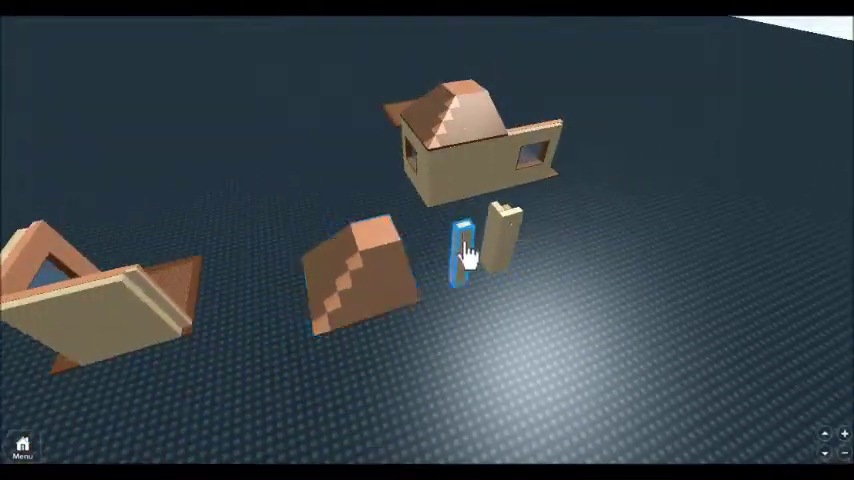
Step: Take the plank off the left wall, shift the window wall right, and lay a plank above the stair block
right_click_drag(162, 286, 252, 244)
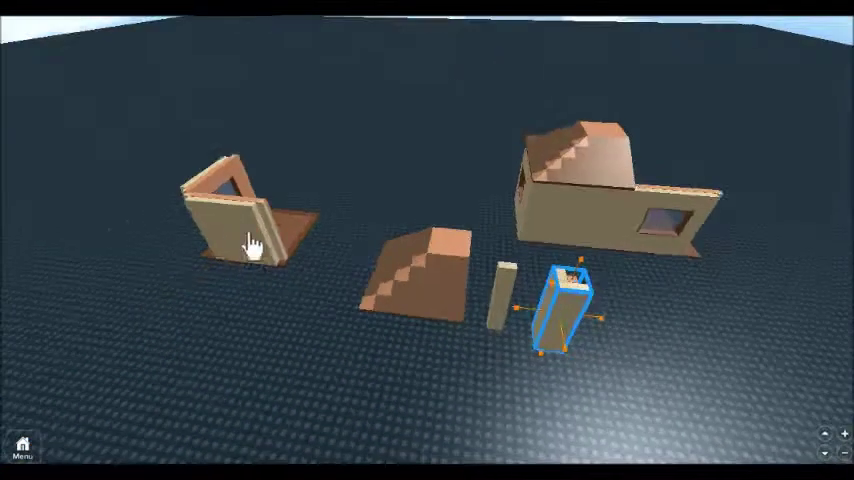
left_click_drag(252, 244, 673, 390)
right_click_drag(673, 390, 220, 288)
left_click(220, 288)
left_click_drag(220, 288, 648, 391)
right_click_drag(648, 391, 639, 391)
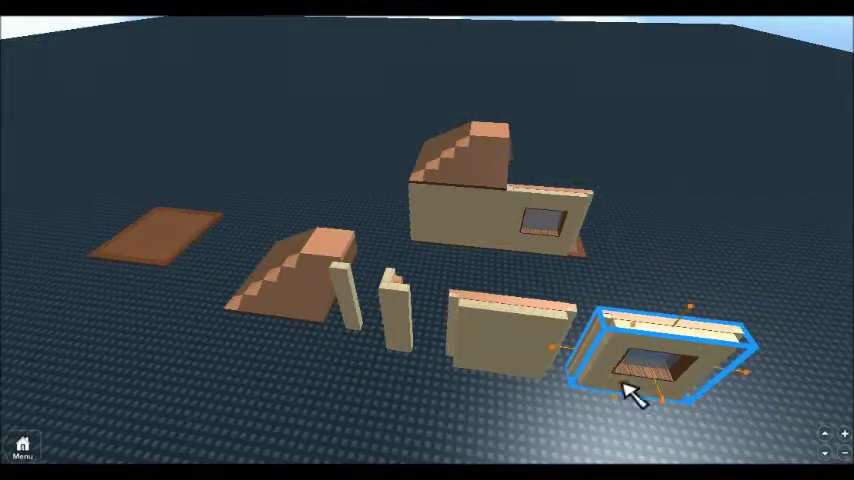
scroll(564, 229, "up", 5)
scroll(564, 229, "down", 5)
left_click_drag(744, 196, 444, 349)
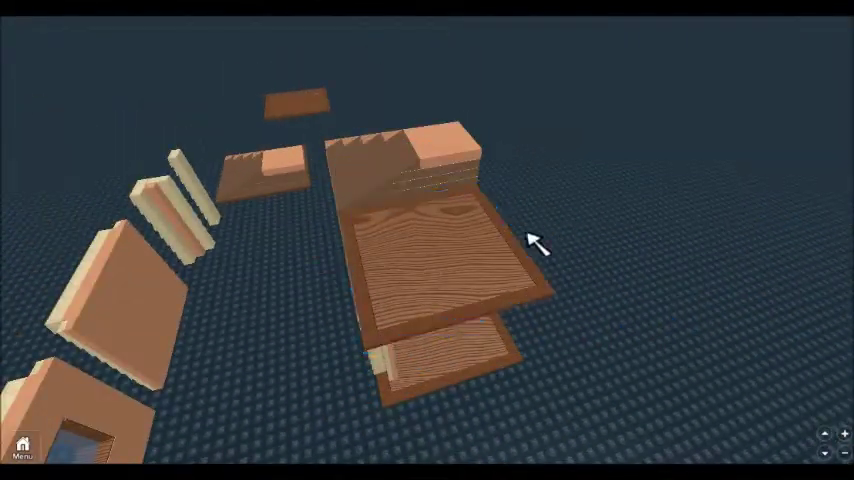
scroll(535, 245, "up", 3)
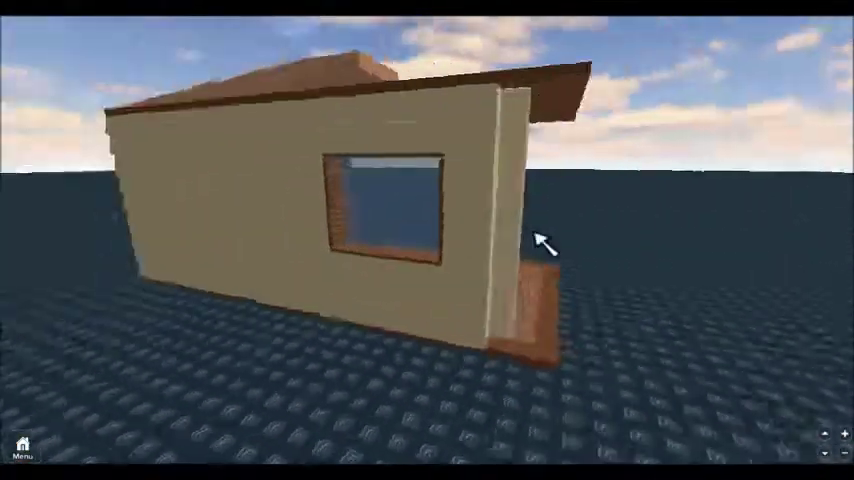
mouse_move(535, 245)
right_mouse_down()
mouse_move(534, 238)
mouse_move(543, 244)
mouse_move(530, 242)
right_mouse_up()
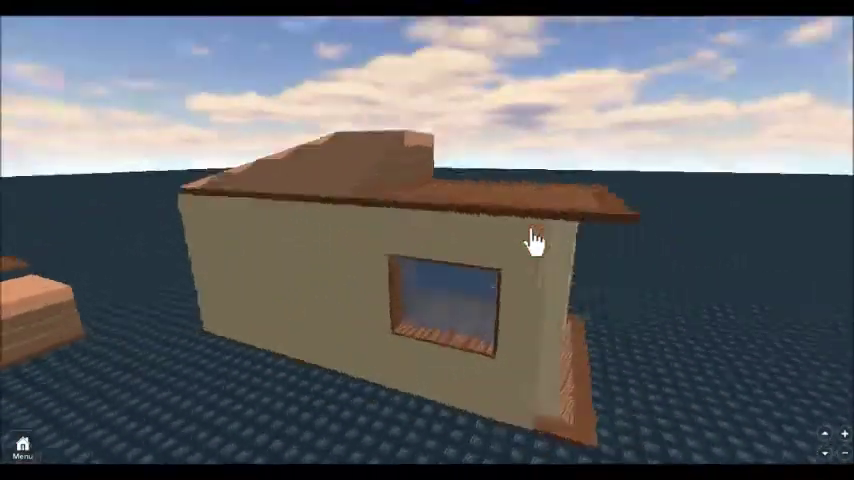
Step: Select the window wall, the large panel and the narrow pillar in turn
left_click(375, 299)
mouse_move(375, 299)
right_mouse_down()
mouse_move(388, 303)
mouse_move(341, 285)
mouse_move(307, 328)
mouse_move(380, 308)
right_mouse_up()
left_click(307, 328)
left_click(380, 308)
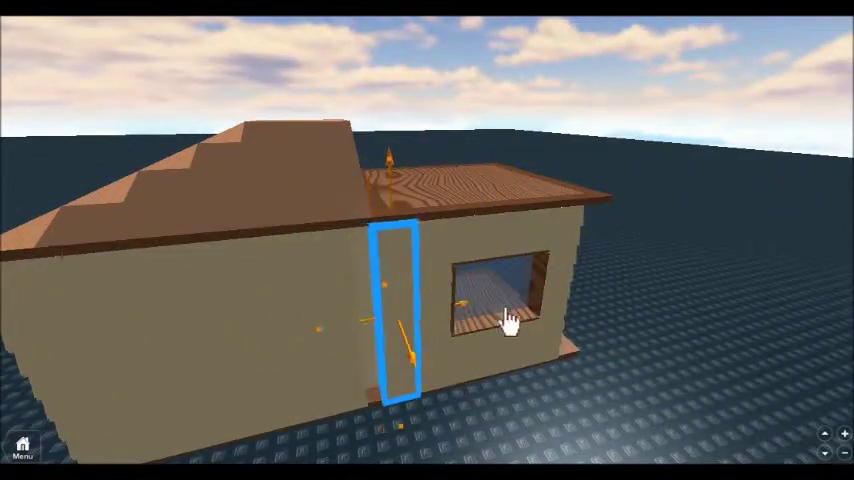
left_click(267, 339)
mouse_move(507, 320)
right_mouse_down()
mouse_move(267, 339)
mouse_move(416, 349)
mouse_move(197, 330)
right_mouse_up()
left_click(197, 330)
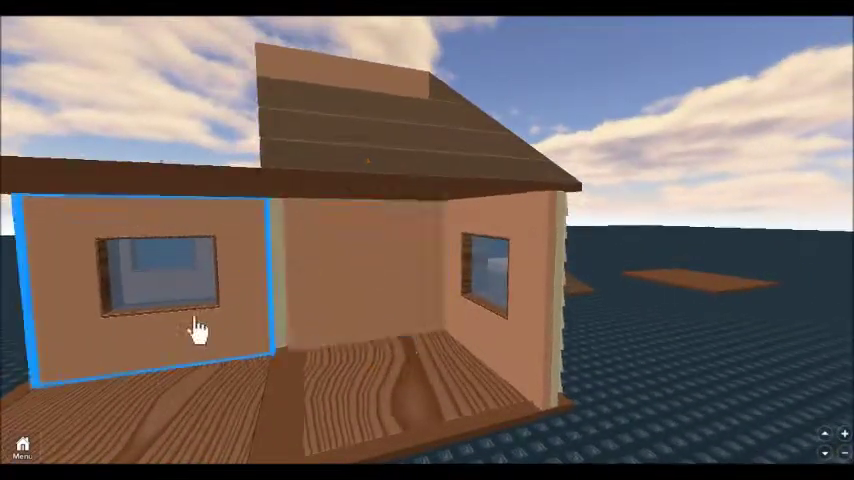
Step: Slide the window wall slightly to the left
right_click_drag(330, 287, 390, 287)
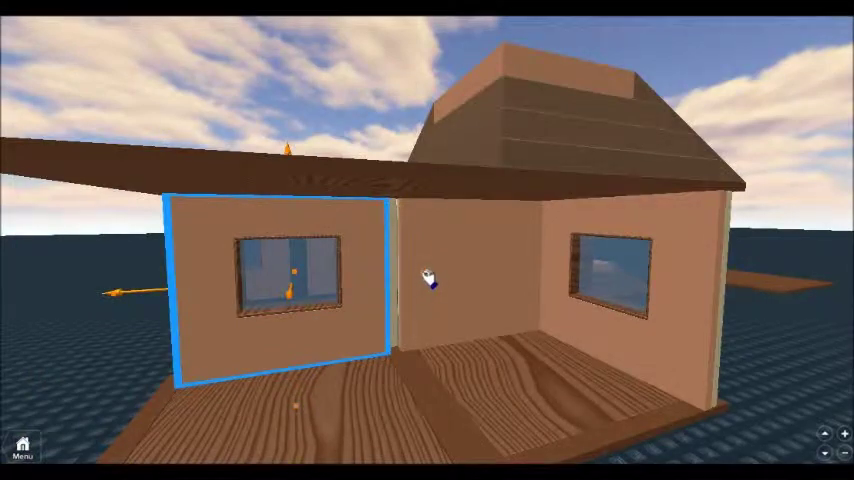
left_click_drag(460, 284, 418, 294)
mouse_move(458, 289)
right_mouse_down()
mouse_move(305, 318)
mouse_move(327, 272)
mouse_move(258, 250)
right_mouse_up()
left_click(258, 250)
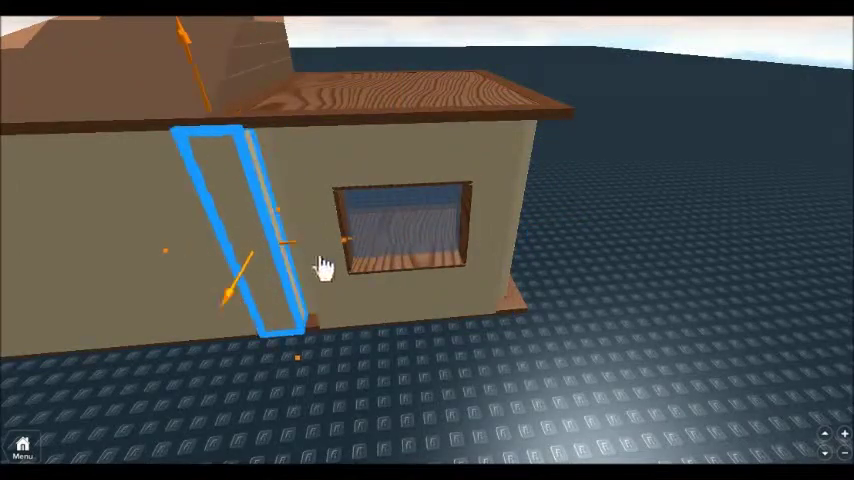
left_click(460, 245)
left_click_drag(591, 225, 614, 240)
Step: Set the thin tan pillar apart, beside the loose window wall
mouse_move(614, 240)
right_mouse_down()
mouse_move(349, 258)
mouse_move(474, 303)
right_mouse_up()
left_click(474, 303)
scroll(553, 314, "down", 2)
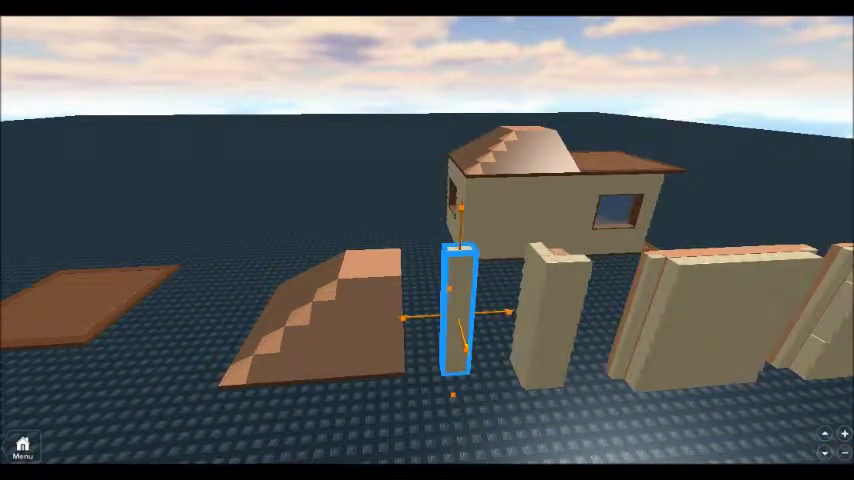
mouse_move(553, 314)
right_mouse_down()
mouse_move(471, 168)
mouse_move(564, 373)
mouse_move(423, 448)
right_mouse_up()
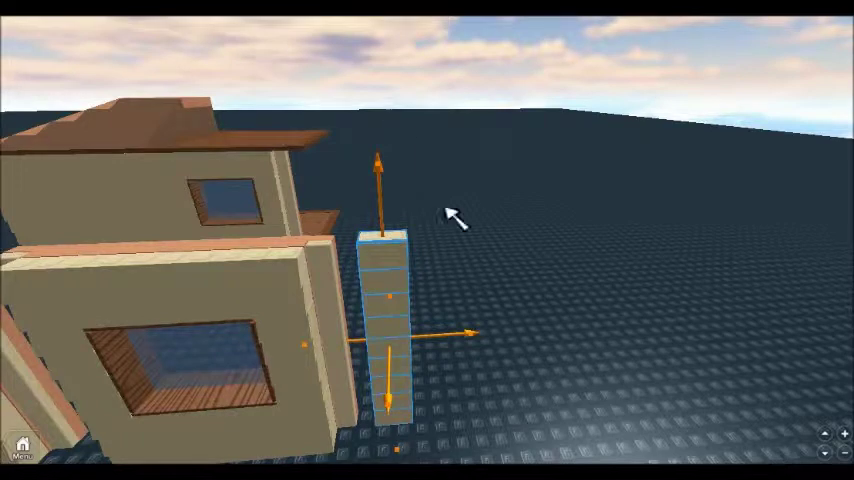
key("ctrl+3")
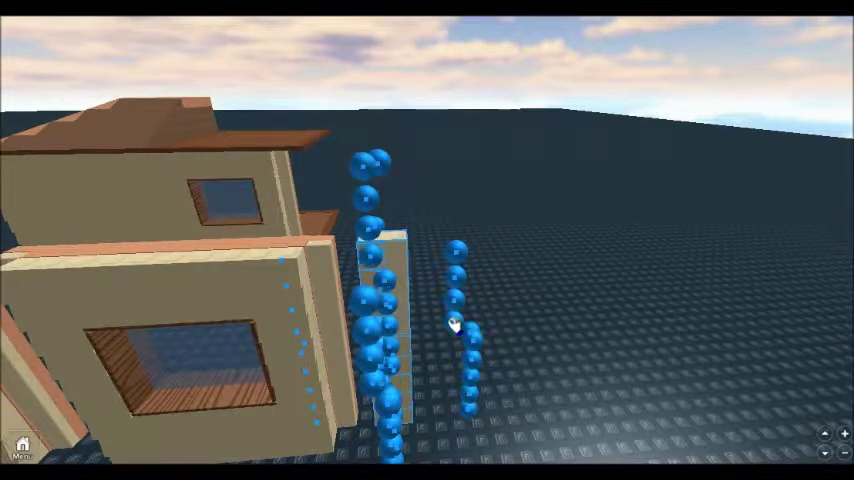
Step: Lift the stepped orange roof block off the house and high into the sky
right_click_drag(473, 343, 463, 337)
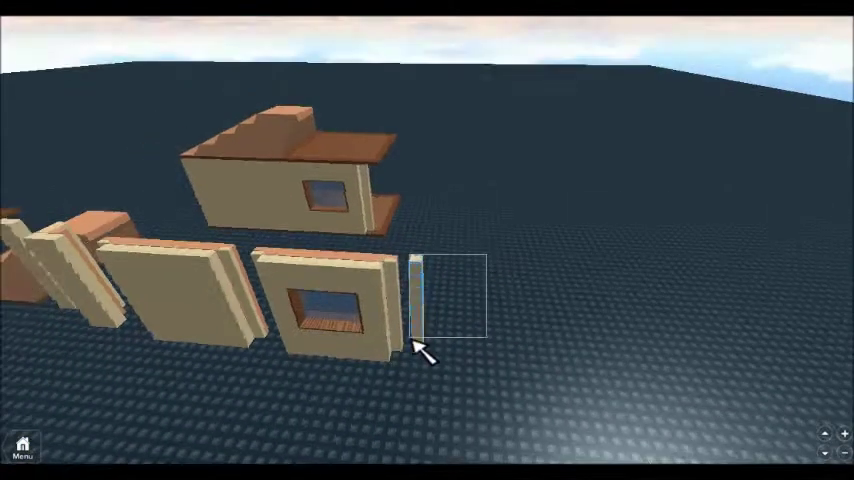
left_click(413, 340)
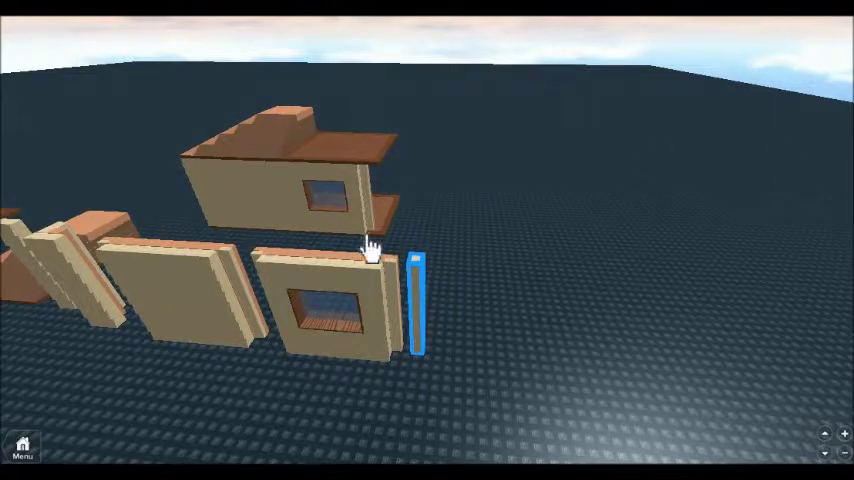
left_click(10, 238)
mouse_move(740, 130)
right_mouse_down()
mouse_move(595, 147)
mouse_move(606, 149)
mouse_move(518, 126)
mouse_move(295, 155)
right_mouse_up()
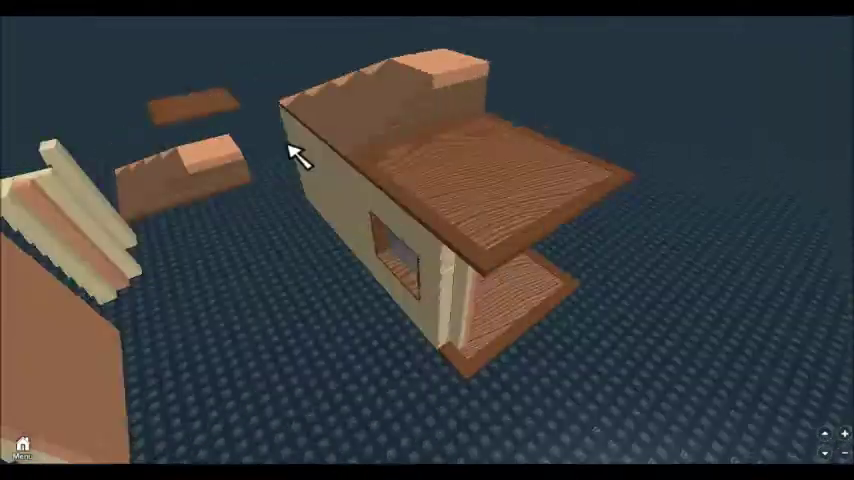
left_click(398, 75)
mouse_move(398, 75)
left_mouse_down()
mouse_move(477, 229)
mouse_move(309, 248)
mouse_move(438, 372)
mouse_move(405, 410)
mouse_move(381, 328)
left_mouse_up()
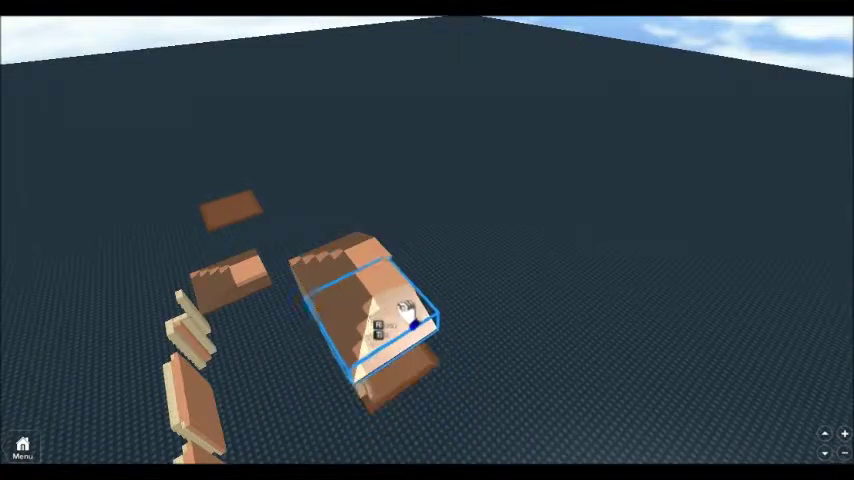
right_click_drag(505, 215, 457, 229)
scroll(455, 228, "up", 3)
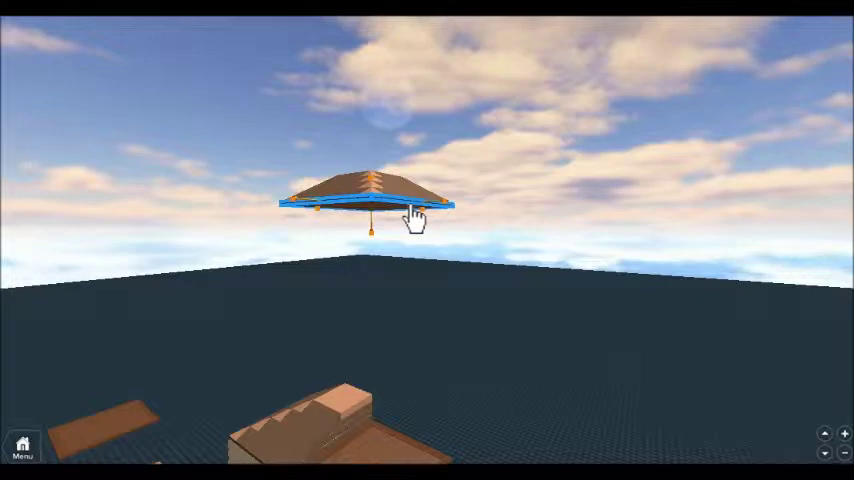
Step: Bring the roof block back onto the house and widen a slab over the stairs
left_click(414, 218)
left_click_drag(375, 150, 400, 435)
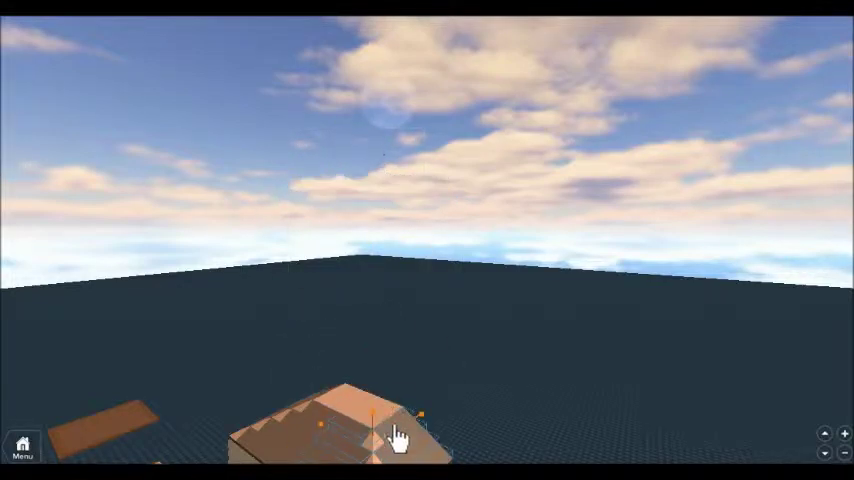
right_click_drag(400, 435, 452, 275)
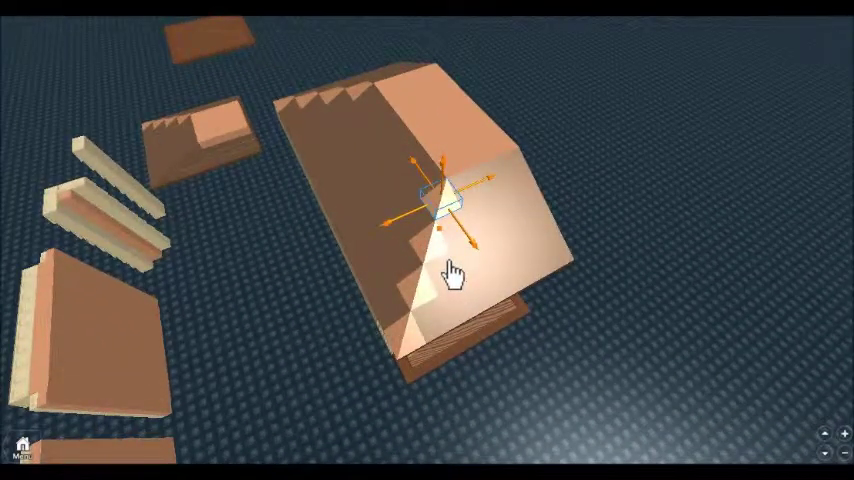
mouse_move(447, 270)
left_mouse_down()
mouse_move(442, 314)
mouse_move(510, 233)
mouse_move(467, 276)
left_mouse_up()
left_click(500, 295)
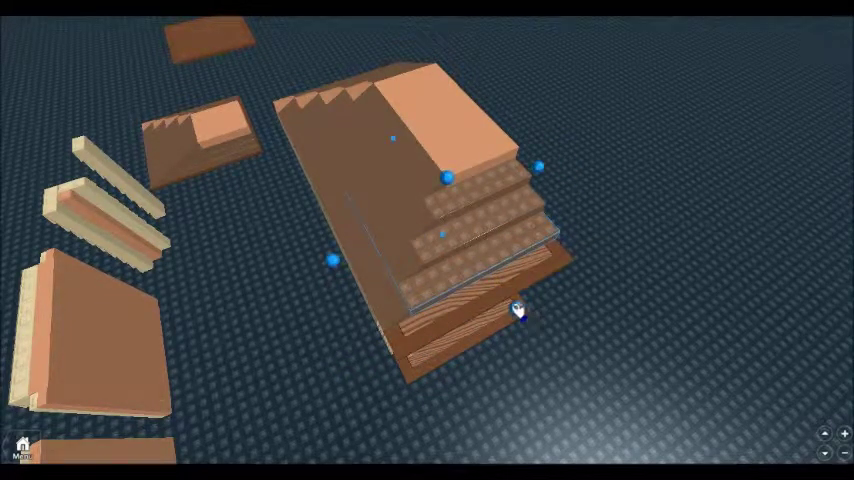
mouse_move(517, 310)
left_mouse_down()
mouse_move(558, 330)
mouse_move(505, 375)
mouse_move(410, 276)
mouse_move(435, 314)
mouse_move(404, 347)
mouse_move(430, 375)
left_mouse_up()
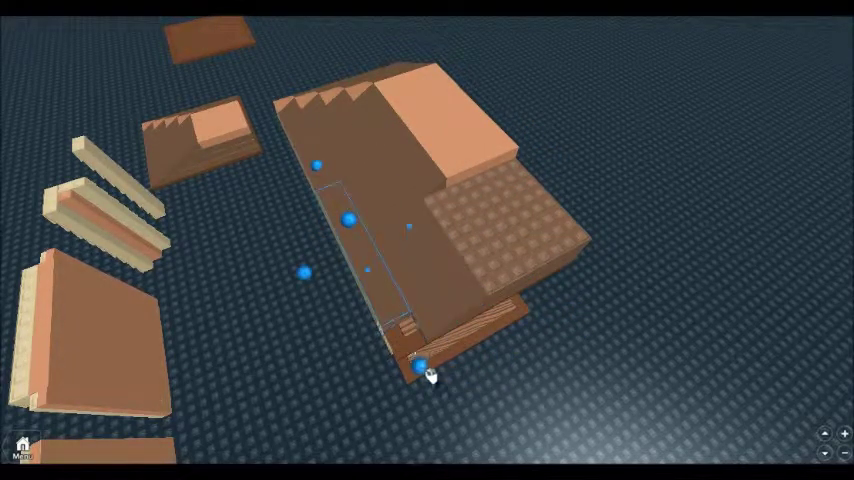
right_click_drag(430, 375, 459, 373)
mouse_move(459, 373)
left_mouse_down()
mouse_move(358, 236)
mouse_move(549, 209)
mouse_move(478, 435)
left_mouse_up()
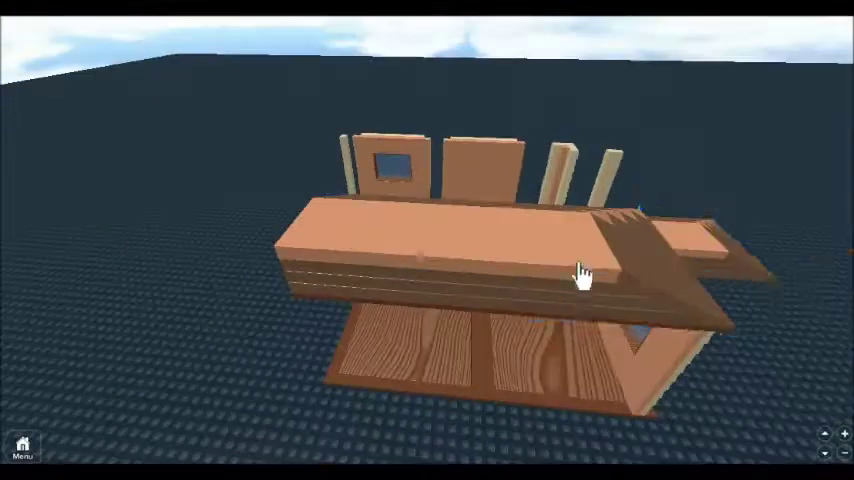
Step: Select the roof, door, floor and stair pieces, then shift the wooden plate left
left_click(575, 274)
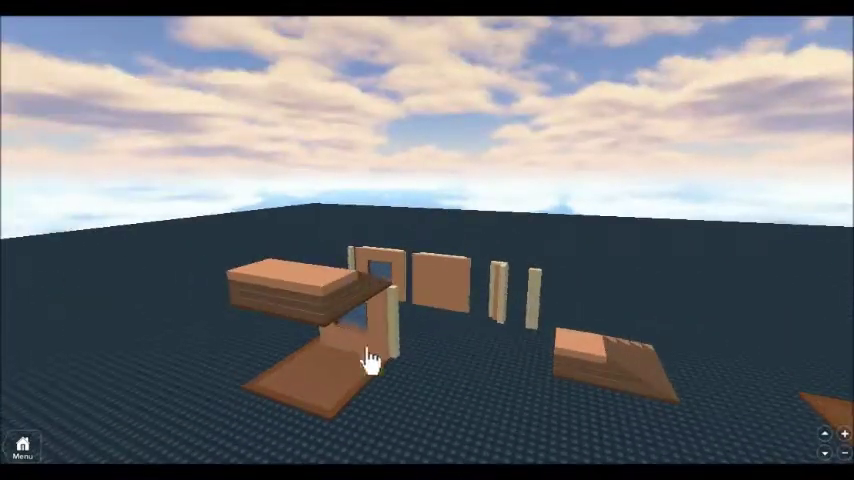
left_click(392, 345)
left_click(356, 372)
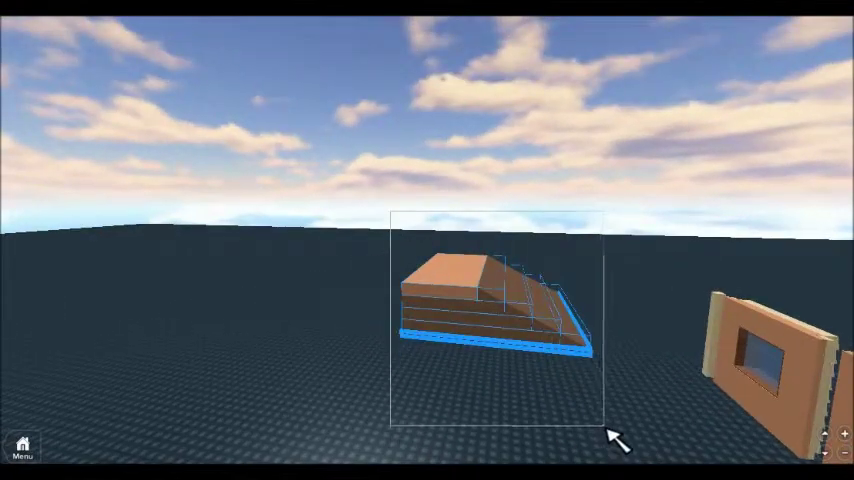
left_click(606, 438)
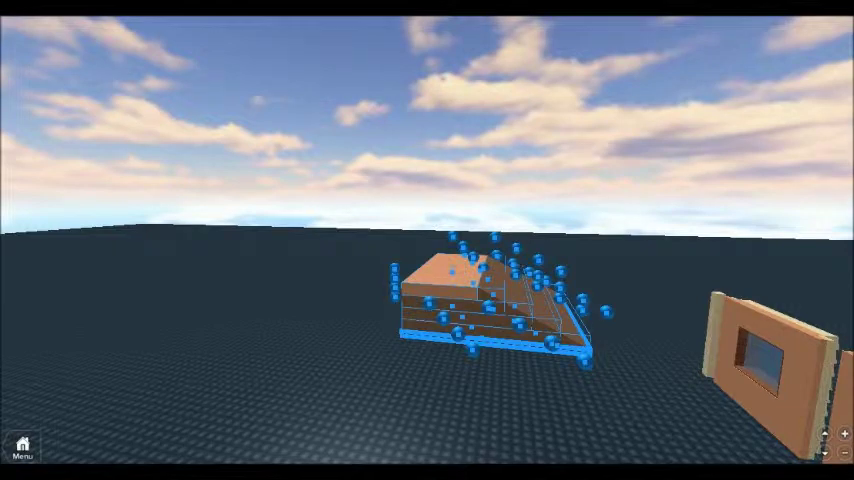
left_click(430, 275)
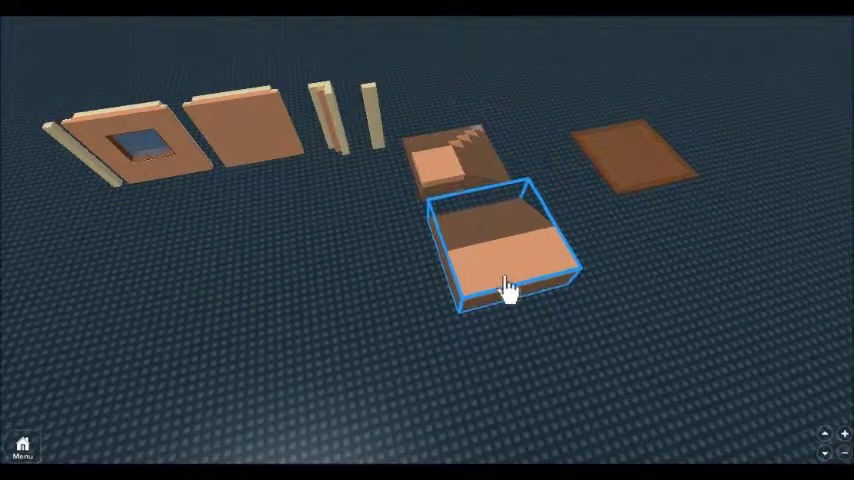
left_click_drag(606, 140, 557, 156)
right_click_drag(400, 385, 390, 353)
scroll(385, 355, "up", 2)
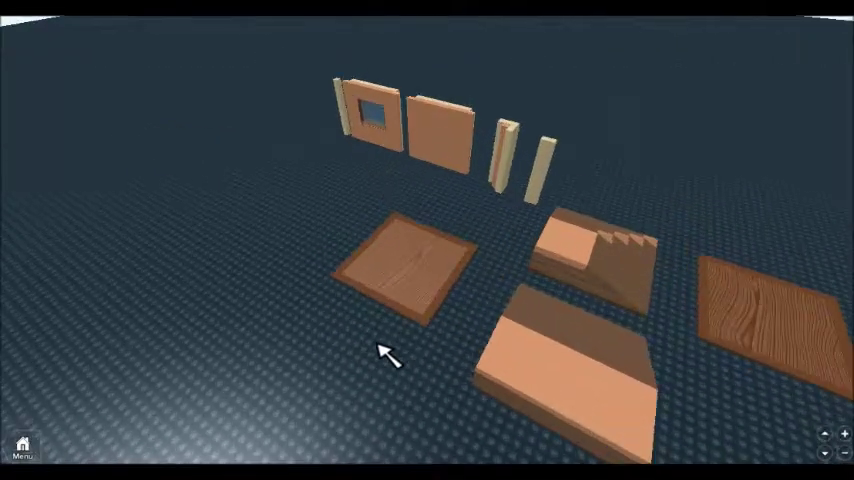
scroll(467, 343, "up", 3)
Step: Move a part off the lower-right plate and delete a box-selected part on the left
right_click_drag(791, 152, 791, 152)
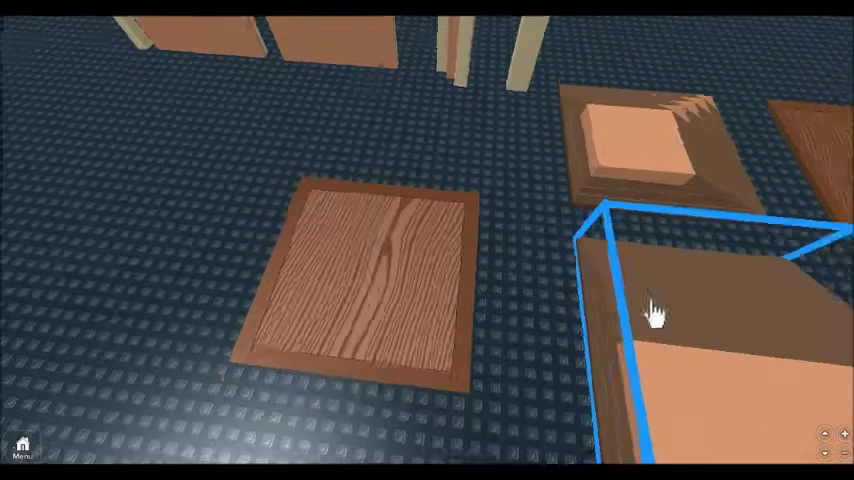
scroll(654, 311, "down", 3)
mouse_move(654, 311)
left_mouse_down()
mouse_move(244, 230)
mouse_move(152, 229)
mouse_move(404, 299)
left_mouse_up()
left_click_drag(40, 130, 273, 276)
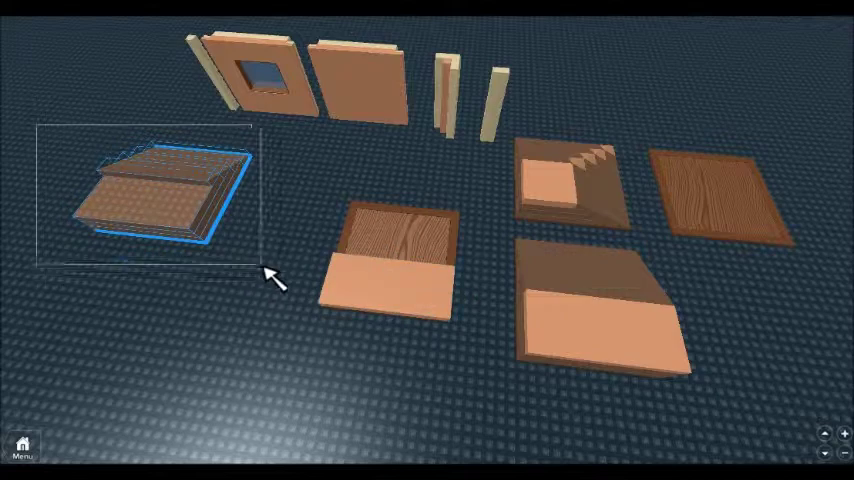
key("Delete")
mouse_move(295, 273)
right_mouse_down()
mouse_move(391, 292)
mouse_move(530, 271)
mouse_move(484, 354)
right_mouse_up()
scroll(454, 240, "up", 2)
scroll(422, 197, "up", 2)
scroll(422, 197, "down", 2)
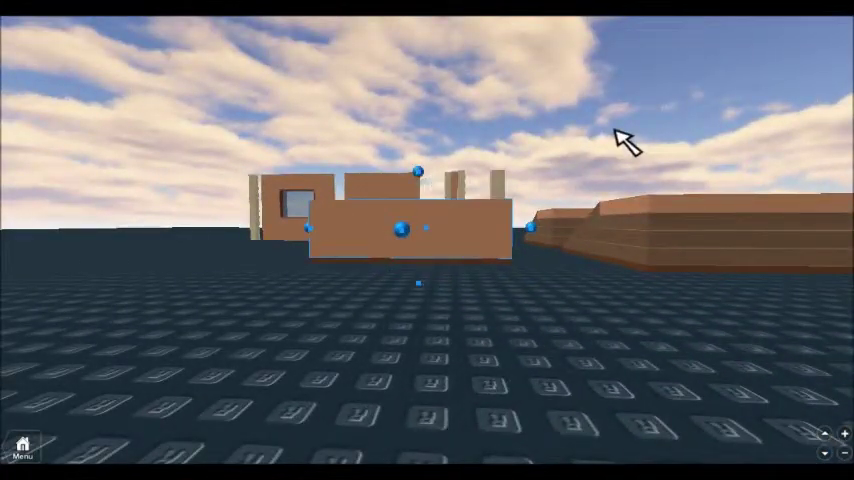
Step: Gather the square block, staircase, large slab, wooden plank and thin post beside the walls
right_click_drag(616, 139, 591, 156)
scroll(591, 156, "down", 3)
mouse_move(388, 107)
left_mouse_down()
mouse_move(604, 306)
mouse_move(599, 298)
left_mouse_up()
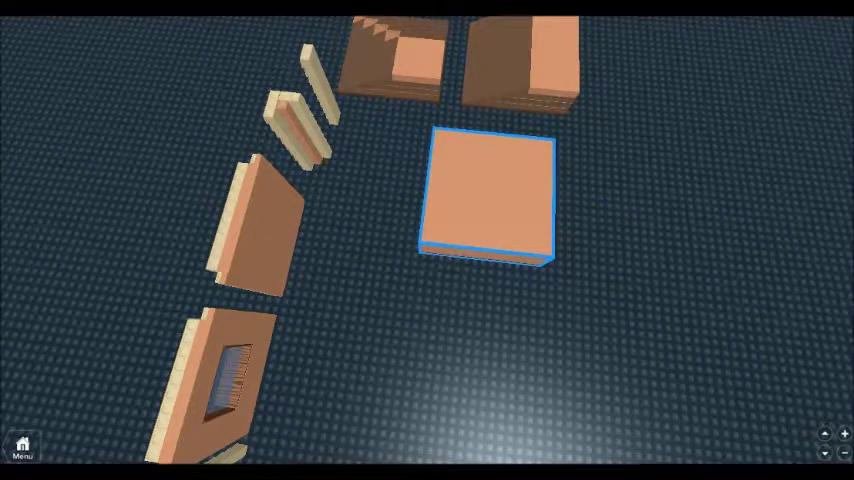
mouse_move(480, 300)
right_mouse_down()
mouse_move(620, 172)
mouse_move(406, 210)
right_mouse_up()
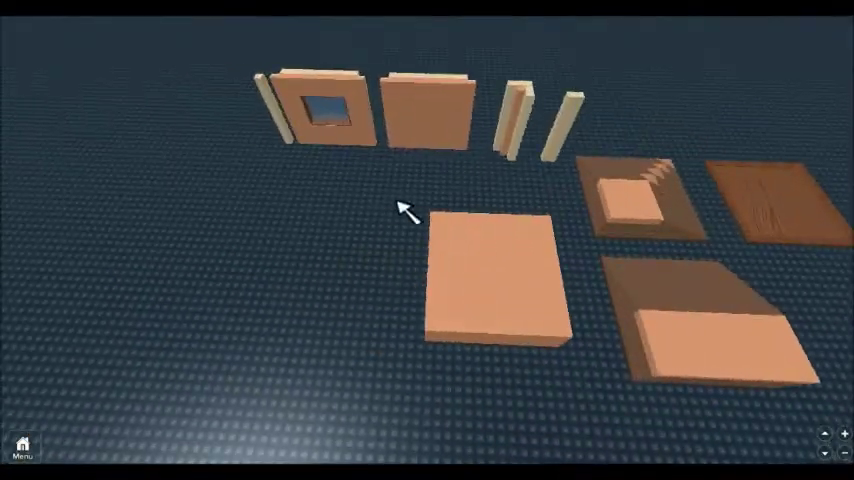
mouse_move(470, 260)
left_mouse_down()
mouse_move(282, 238)
mouse_move(325, 205)
left_mouse_up()
mouse_move(605, 230)
left_mouse_down()
mouse_move(515, 238)
mouse_move(406, 229)
left_mouse_up()
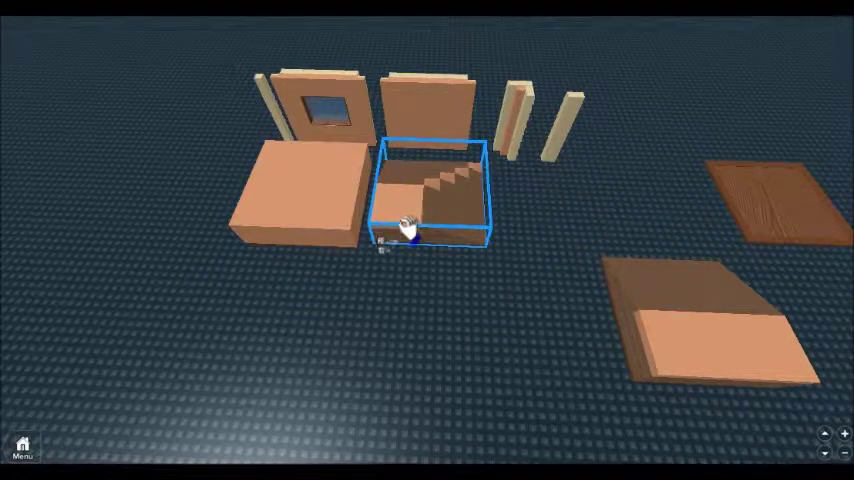
left_click_drag(677, 334, 262, 378)
left_click_drag(772, 219, 410, 350)
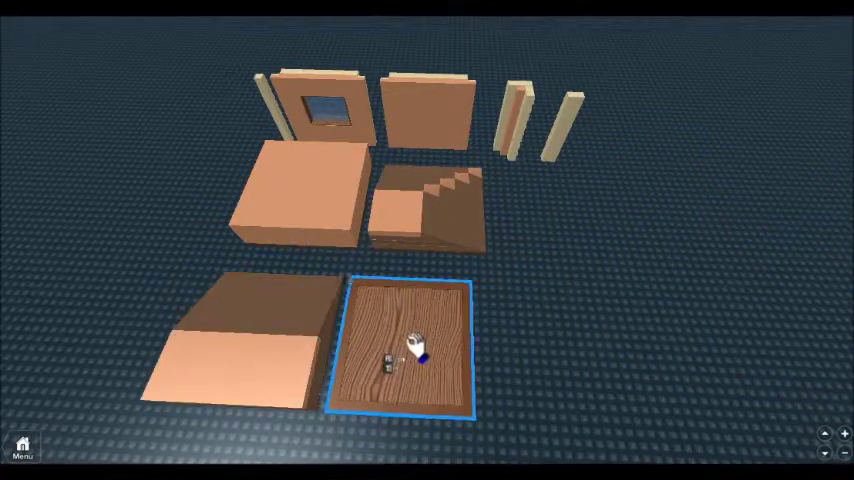
mouse_move(560, 150)
left_mouse_down()
mouse_move(540, 215)
mouse_move(515, 205)
mouse_move(492, 244)
mouse_move(512, 257)
left_mouse_up()
mouse_move(512, 257)
right_mouse_down()
mouse_move(556, 195)
mouse_move(473, 152)
mouse_move(400, 137)
right_mouse_up()
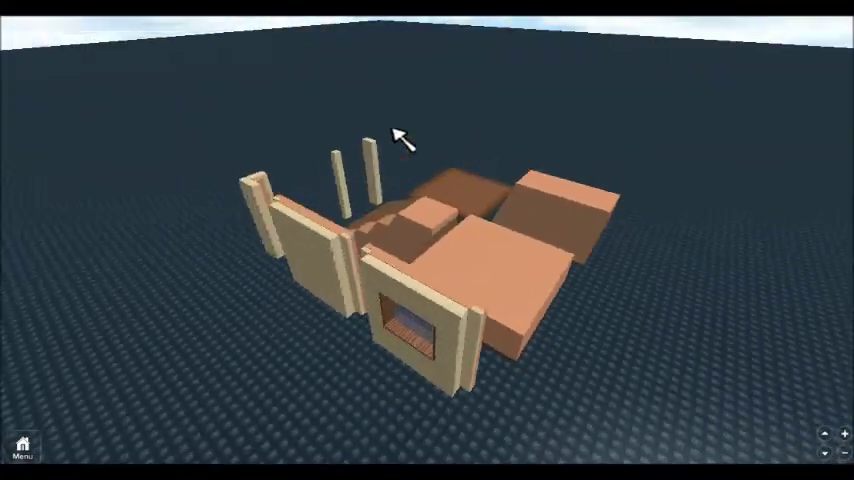
Step: Box-select the whole build, clear the selection, and pull the wooden plate out of the pile
left_click_drag(126, 76, 629, 387)
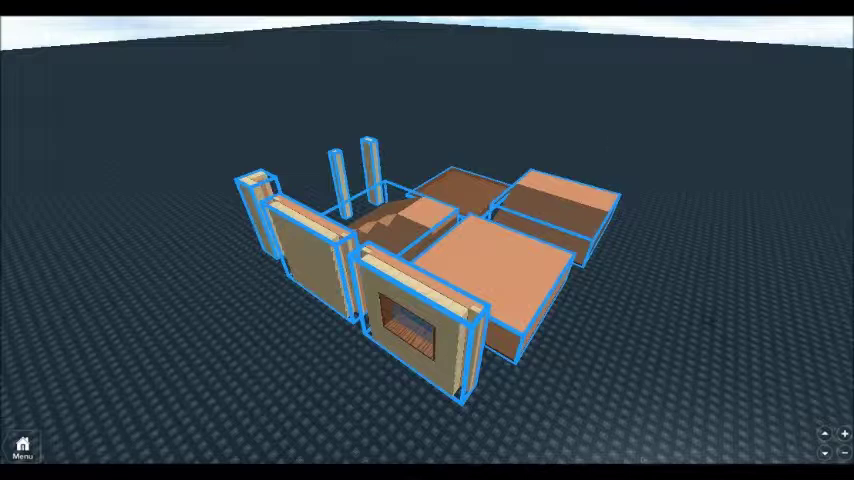
left_click(616, 324)
scroll(614, 327, "down", 5)
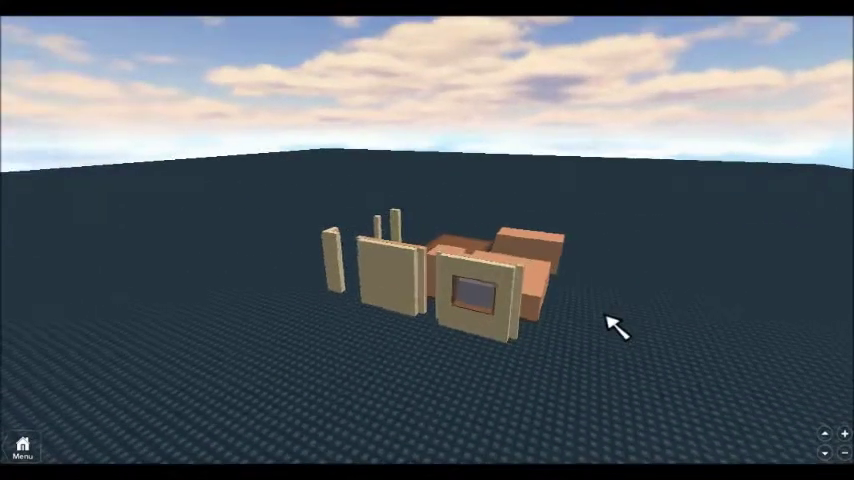
right_click_drag(616, 324, 505, 273)
Step: Duplicate the wooden plank and lay the copies edge to edge as floor tiles
left_click_drag(505, 273, 273, 250)
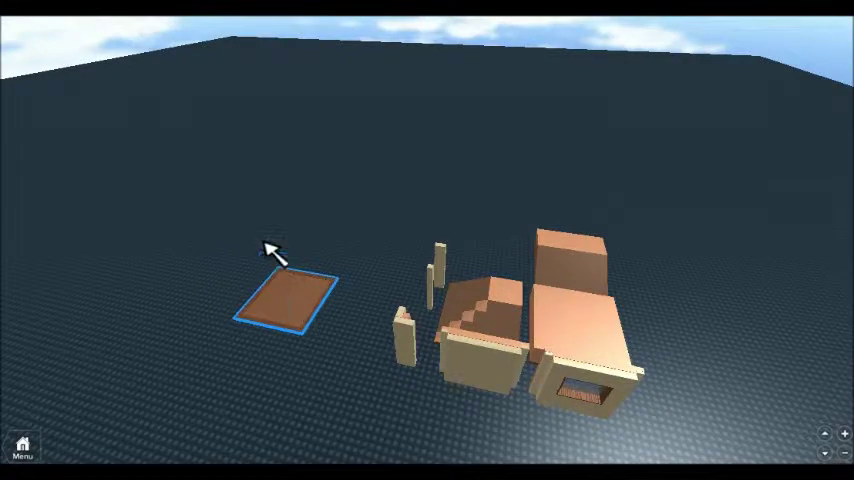
scroll(273, 250, "up", 3)
left_click_drag(349, 240, 240, 307)
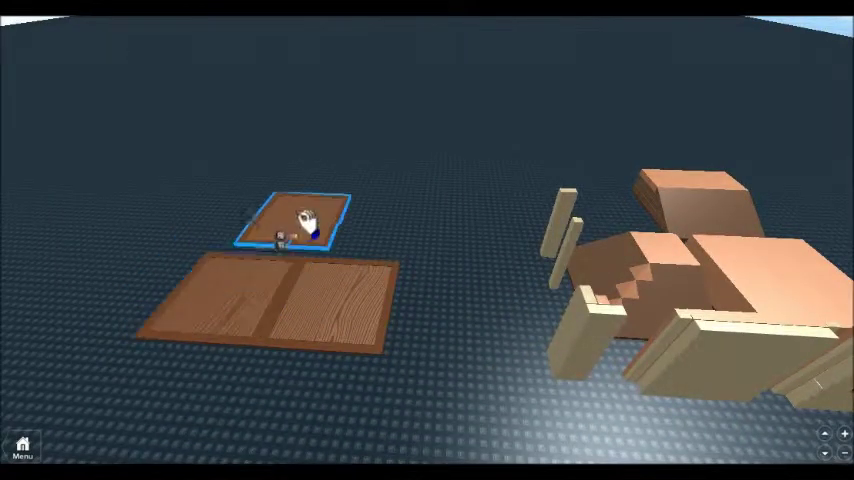
mouse_move(240, 300)
left_mouse_down()
mouse_move(370, 232)
mouse_move(283, 228)
left_mouse_up()
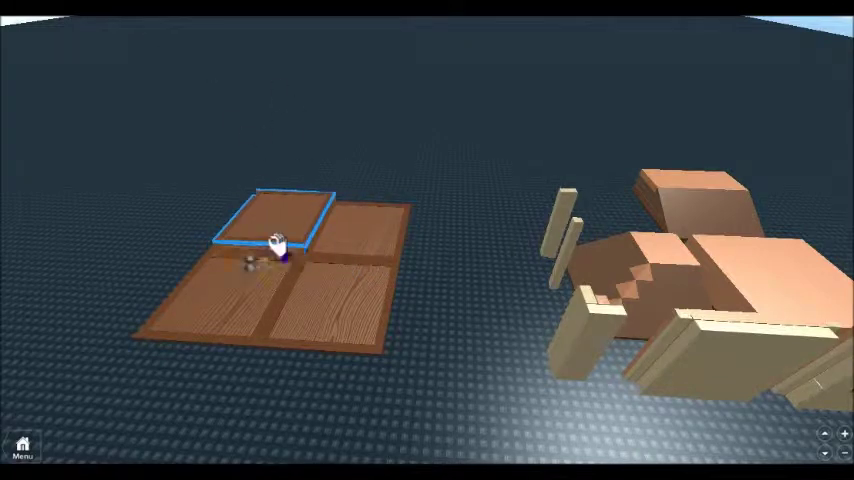
left_click_drag(277, 244, 88, 340)
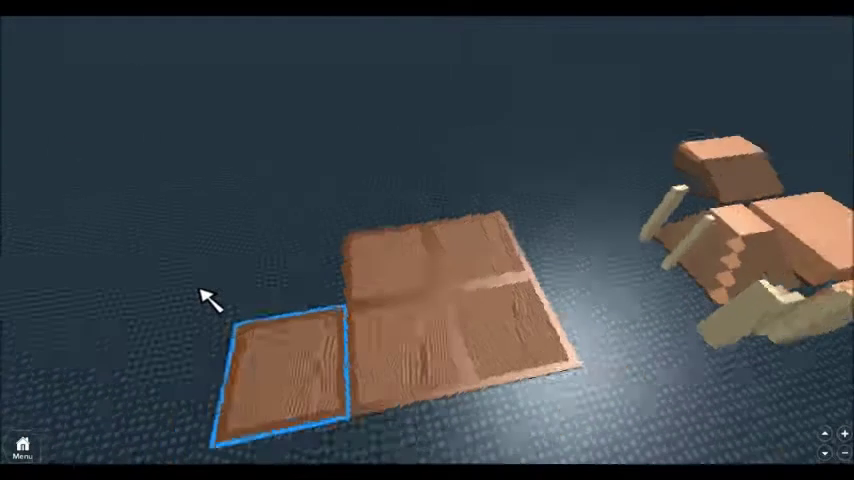
right_click_drag(93, 341, 383, 290)
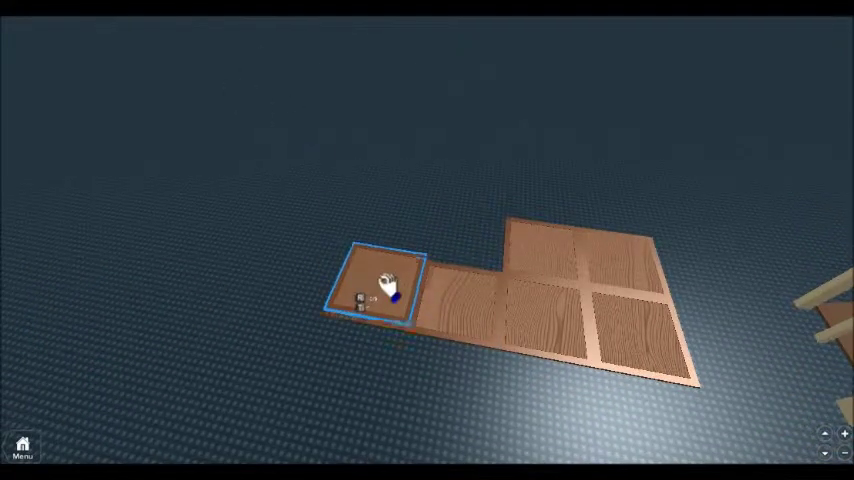
mouse_move(387, 290)
left_mouse_down()
mouse_move(412, 160)
mouse_move(214, 300)
mouse_move(325, 130)
left_mouse_up()
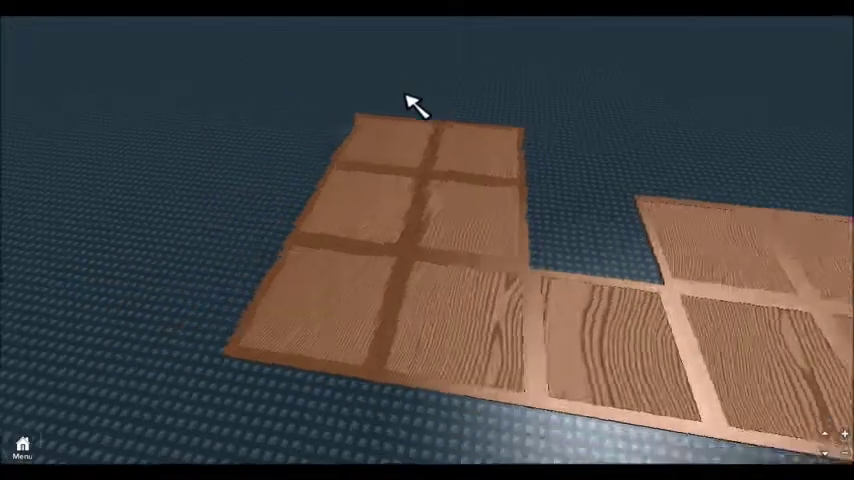
left_click_drag(248, 110, 296, 190)
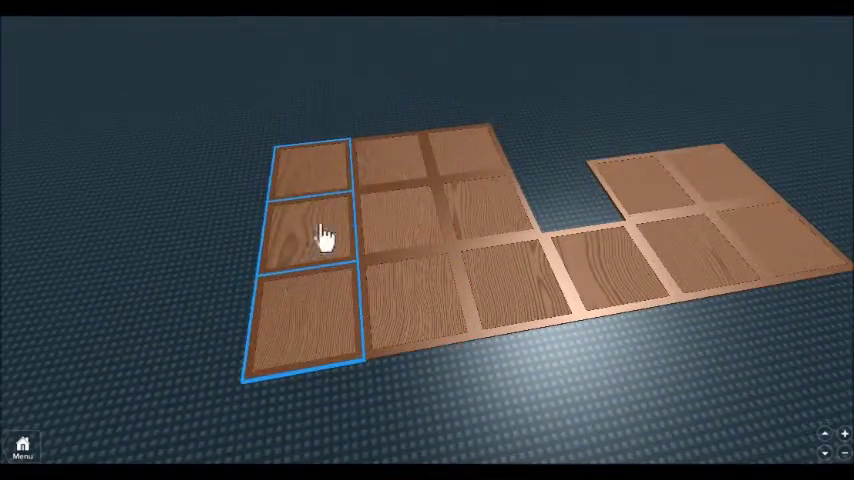
mouse_move(324, 238)
right_mouse_down()
mouse_move(438, 124)
mouse_move(454, 130)
right_mouse_up()
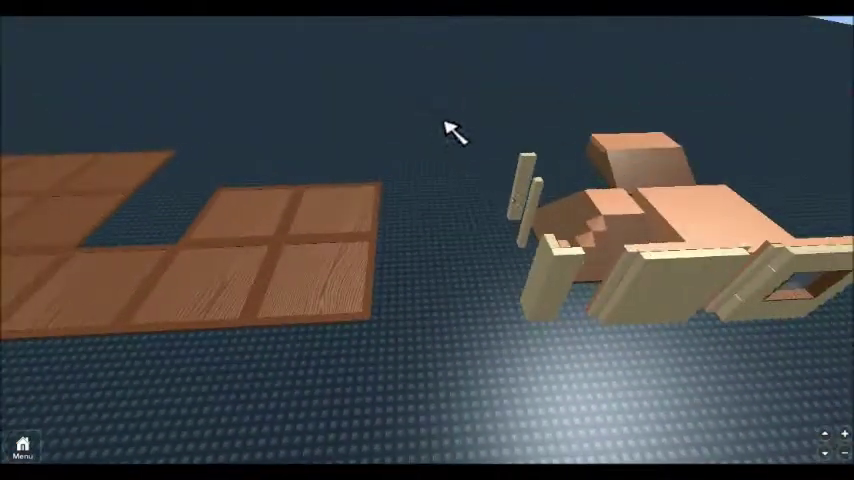
Step: Move the window wall onto the floor tiles and carry a tan pillar toward them
left_click_drag(830, 265, 313, 318)
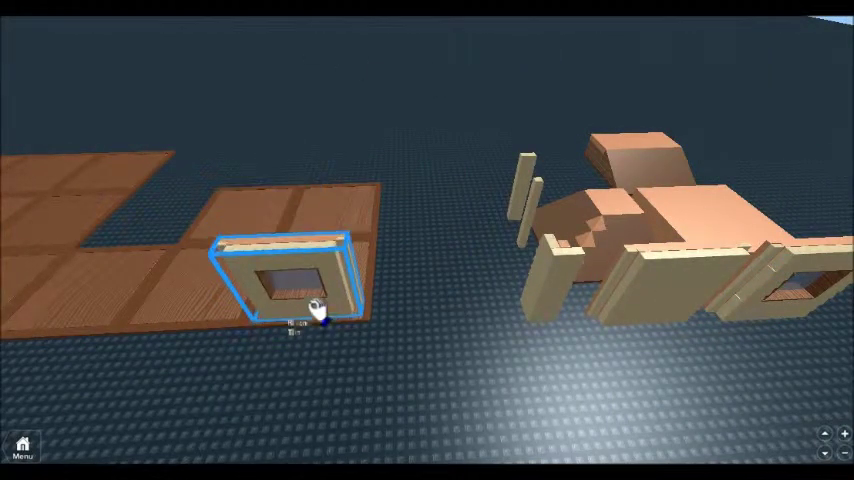
right_click_drag(313, 318, 438, 202)
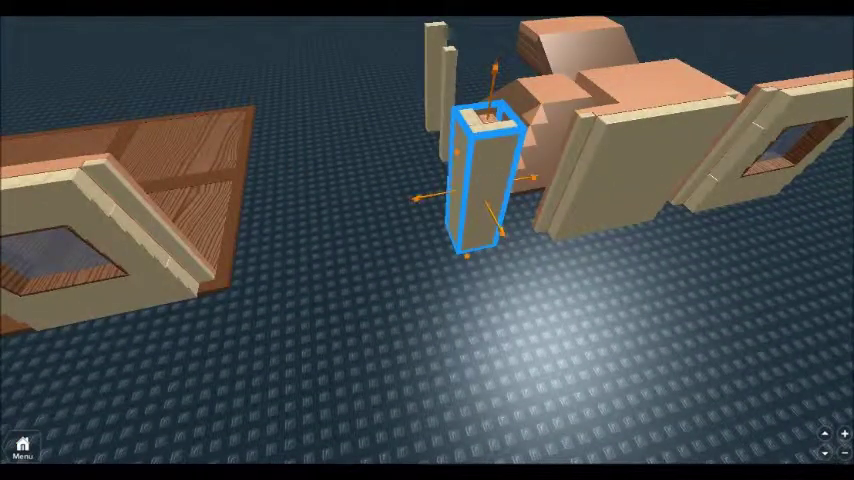
right_click_drag(487, 200, 487, 200)
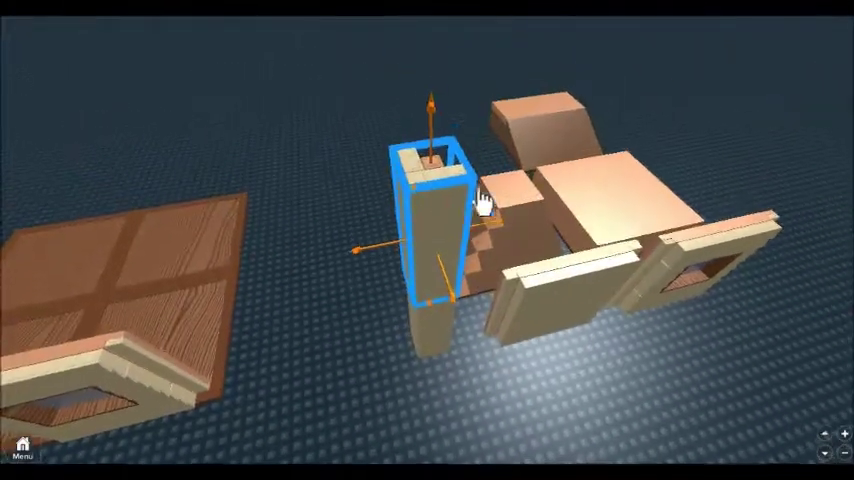
left_click_drag(487, 200, 245, 378)
mouse_move(245, 378)
right_mouse_down()
mouse_move(238, 343)
mouse_move(295, 362)
right_mouse_up()
Step: Stand the tan pillar against the wall at the floor's edge
right_click_drag(267, 248, 353, 375)
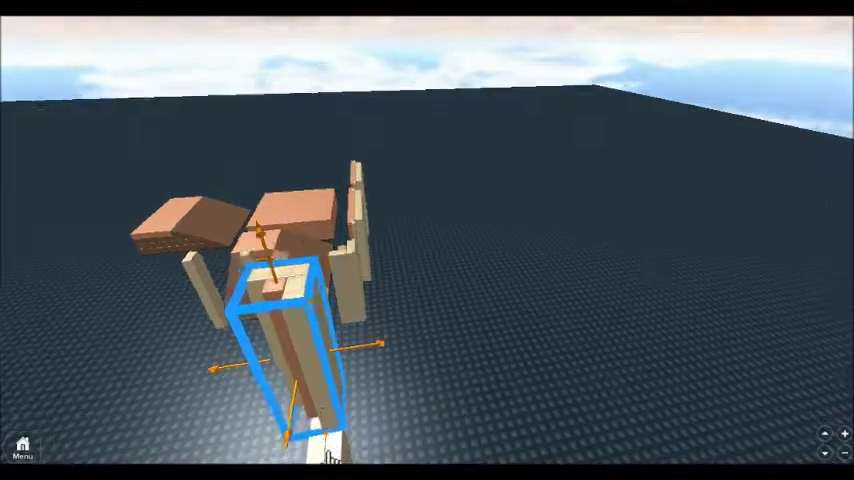
scroll(353, 375, "up", 3)
left_click_drag(372, 206, 419, 229)
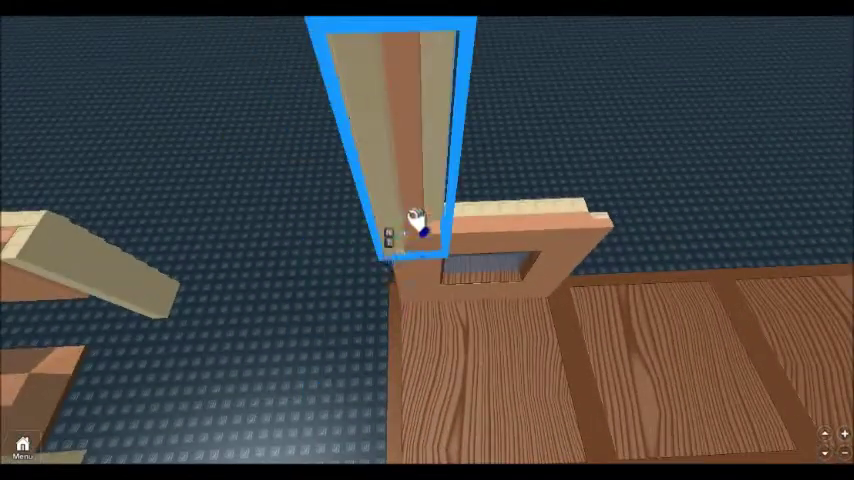
right_click_drag(391, 257, 428, 176)
left_click_drag(428, 176, 431, 133)
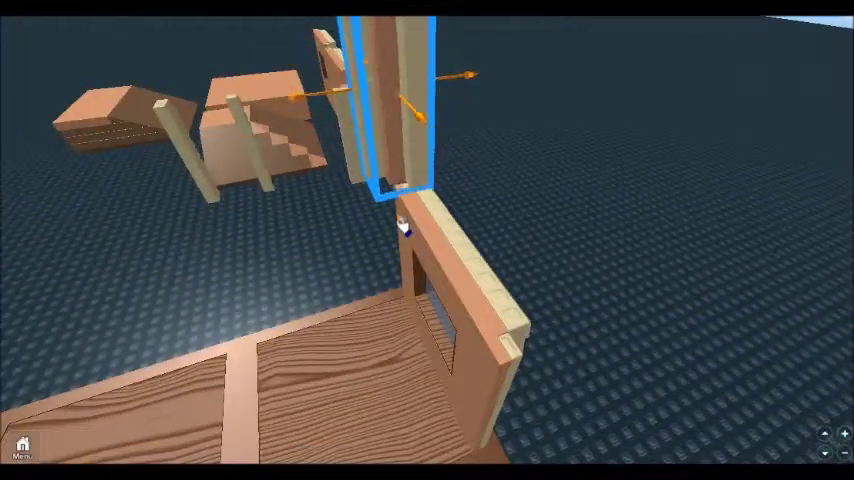
right_click_drag(410, 375, 427, 334)
left_click_drag(427, 334, 434, 378)
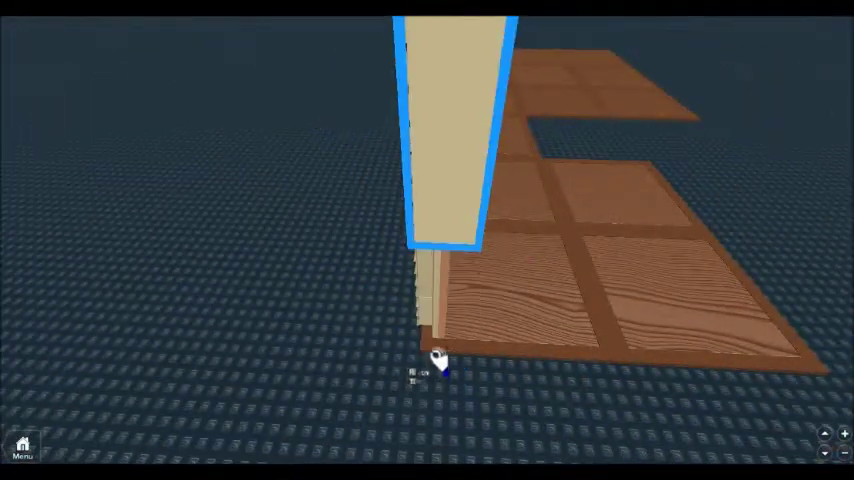
right_click_drag(434, 378, 428, 390)
right_click_drag(455, 292, 530, 305)
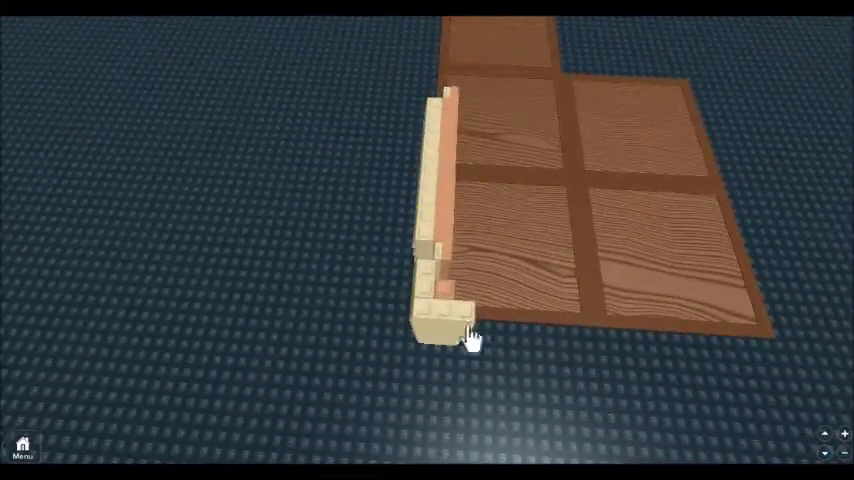
scroll(471, 339, "up", 3)
left_click_drag(450, 330, 452, 412)
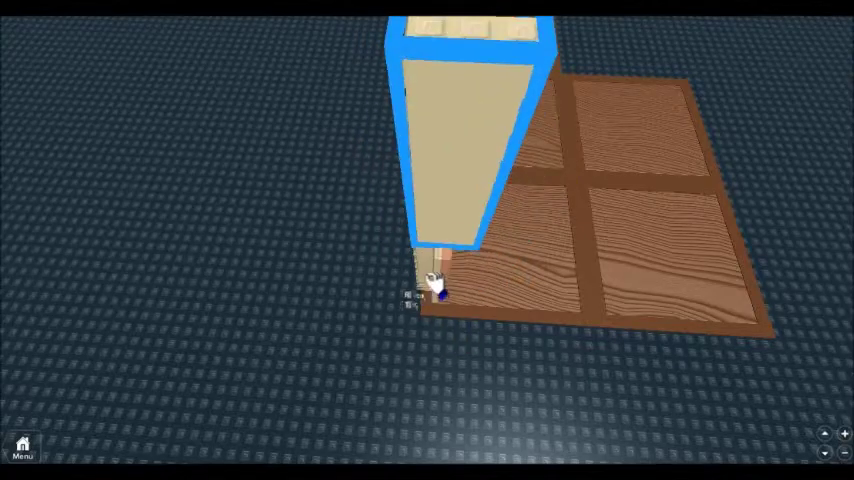
left_click_drag(404, 340, 432, 376)
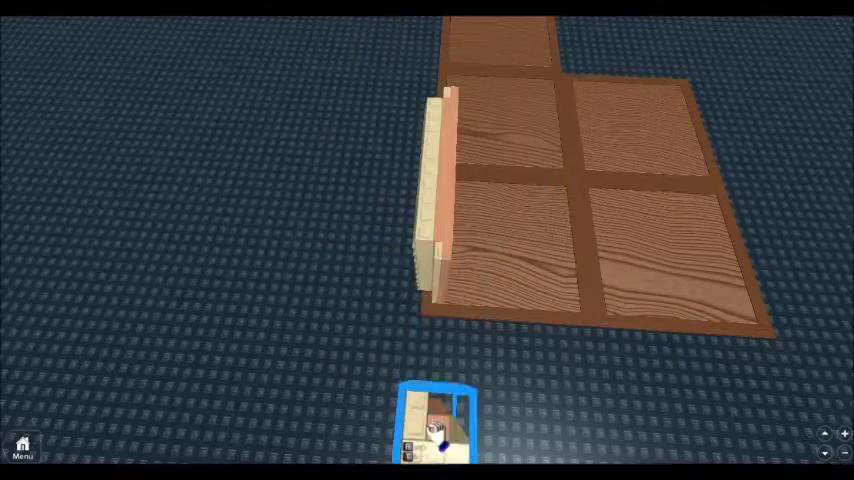
left_click_drag(437, 430, 449, 268)
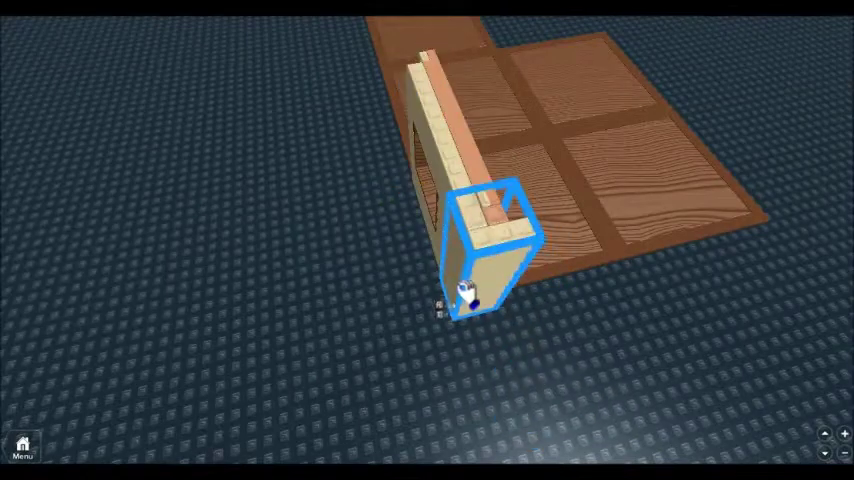
left_click_drag(449, 268, 515, 343)
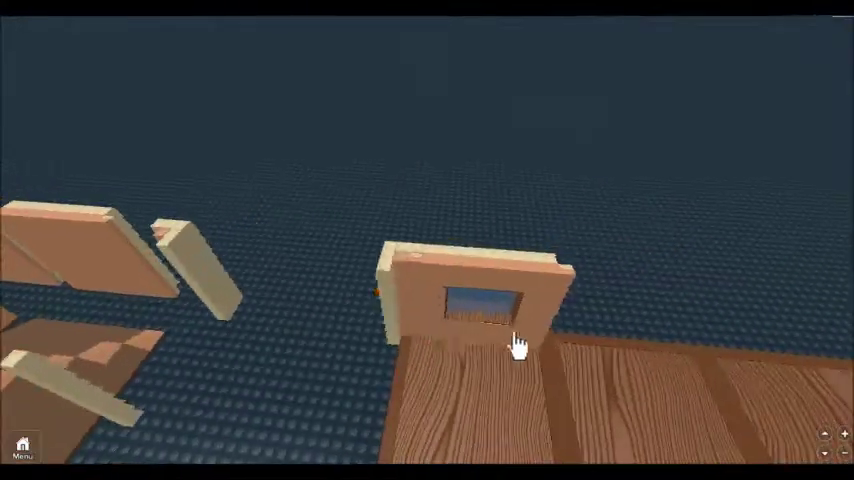
Step: Nudge the pillar and stand copied bricks upright against the window wall
left_click(400, 291)
mouse_move(365, 312)
right_mouse_down()
mouse_move(628, 410)
mouse_move(545, 152)
right_mouse_up()
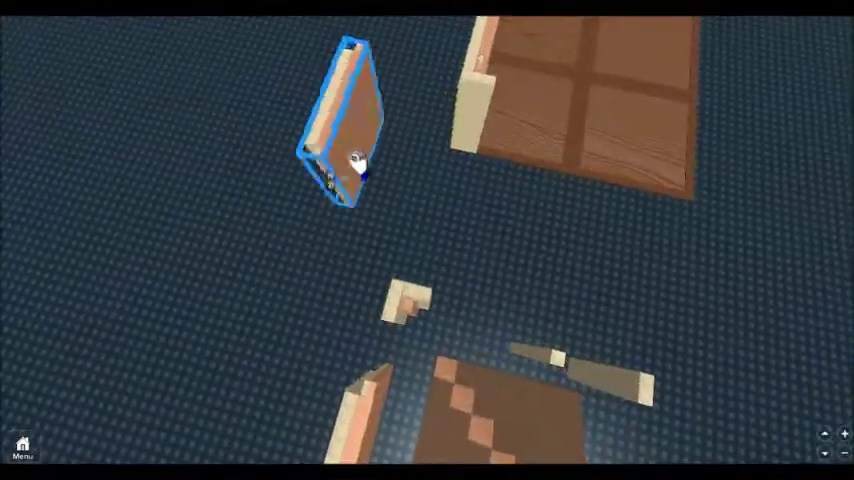
left_click_drag(545, 152, 520, 166)
right_click_drag(566, 229, 378, 259)
left_click_drag(170, 345, 575, 300)
mouse_move(575, 300)
right_mouse_down()
mouse_move(663, 353)
mouse_move(522, 333)
right_mouse_up()
left_click(530, 330)
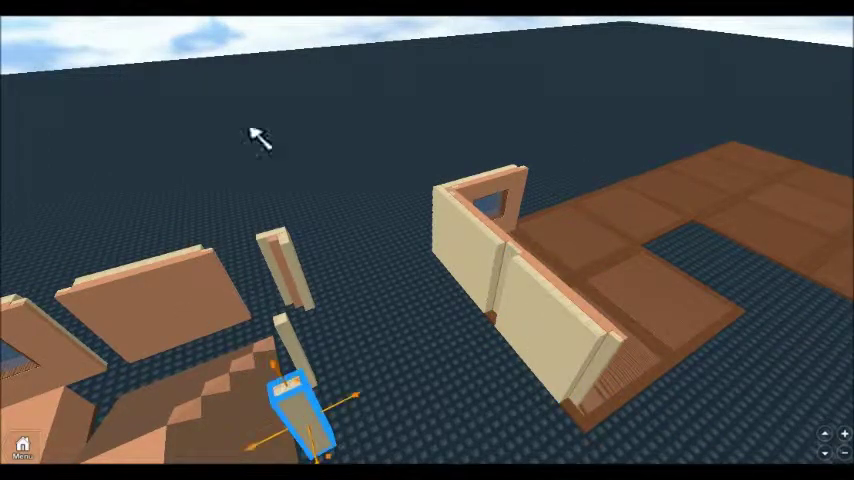
mouse_move(300, 405)
left_mouse_down()
mouse_move(267, 371)
mouse_move(511, 400)
mouse_move(530, 330)
mouse_move(515, 343)
left_mouse_up()
right_click_drag(515, 343, 549, 272)
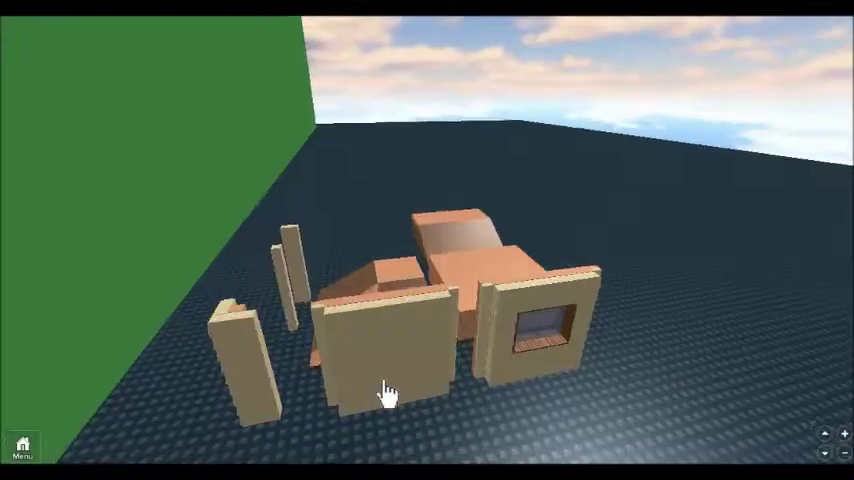
scroll(383, 394, "up", 3)
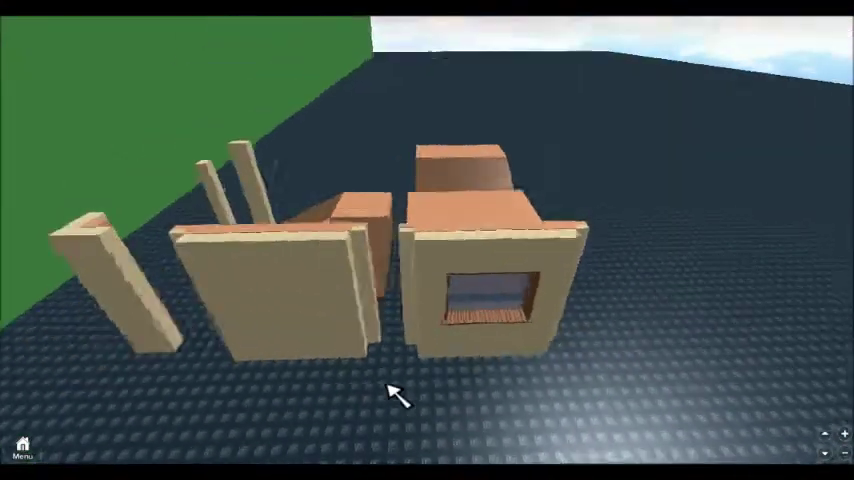
scroll(397, 394, "up", 2)
Step: Move a plain wall piece to the window wall's right and push the two together
mouse_move(300, 290)
left_mouse_down()
mouse_move(305, 171)
mouse_move(515, 406)
mouse_move(429, 390)
left_mouse_up()
mouse_move(497, 393)
right_mouse_down()
mouse_move(524, 414)
mouse_move(581, 261)
right_mouse_up()
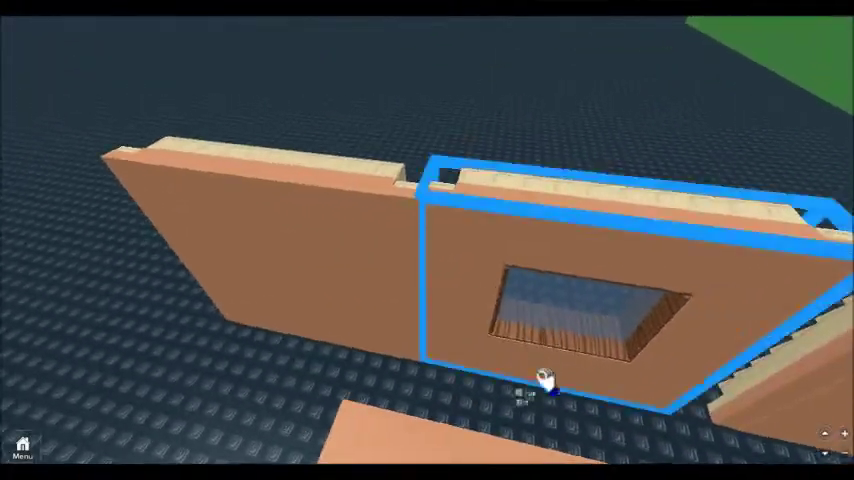
mouse_move(572, 158)
left_mouse_down()
mouse_move(566, 350)
mouse_move(539, 185)
left_mouse_up()
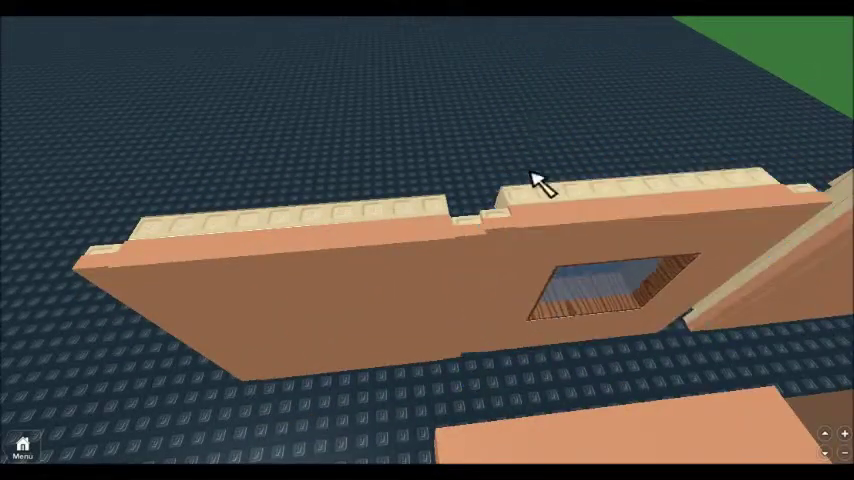
right_click_drag(539, 185, 499, 223)
mouse_move(499, 223)
left_mouse_down()
mouse_move(455, 203)
mouse_move(463, 206)
left_mouse_up()
mouse_move(463, 206)
right_mouse_down()
mouse_move(629, 172)
mouse_move(537, 185)
right_mouse_up()
Step: Carry the window wall right and drop it into the gap between the walls
left_click(480, 195)
right_click_drag(480, 195, 315, 105)
mouse_move(315, 105)
left_mouse_down()
mouse_move(505, 171)
mouse_move(590, 142)
left_mouse_up()
left_click_drag(640, 275, 635, 133)
mouse_move(635, 133)
right_mouse_down()
mouse_move(478, 195)
mouse_move(495, 181)
right_mouse_up()
left_click(495, 181)
scroll(448, 257, "up", 3)
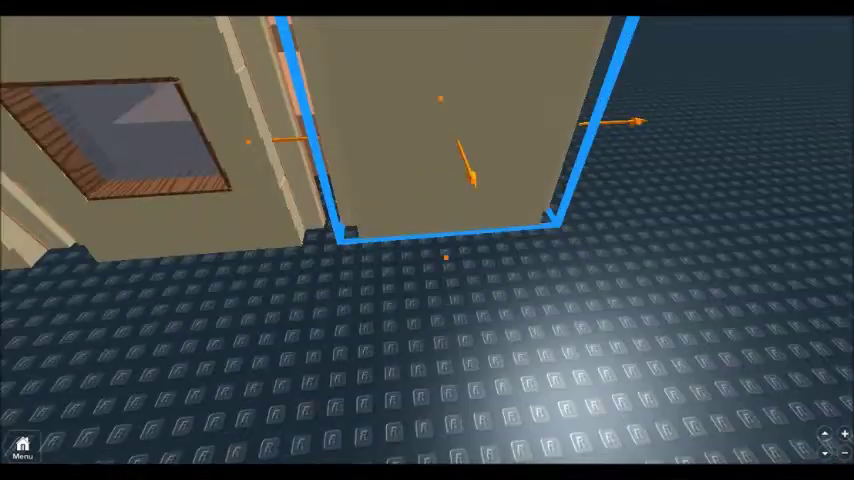
left_click(375, 291)
scroll(425, 163, "down", 3)
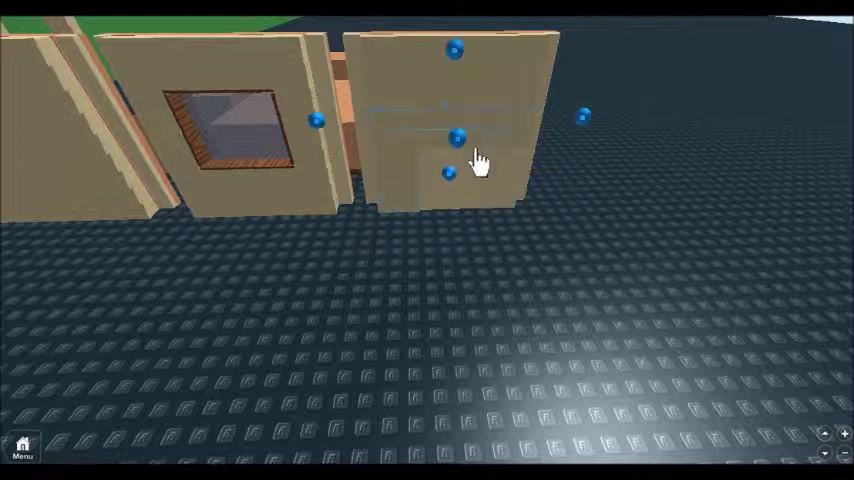
Step: Lift the small part from the ground onto the wall and lower it into place
mouse_move(462, 225)
left_mouse_down()
mouse_move(555, 143)
mouse_move(392, 105)
left_mouse_up()
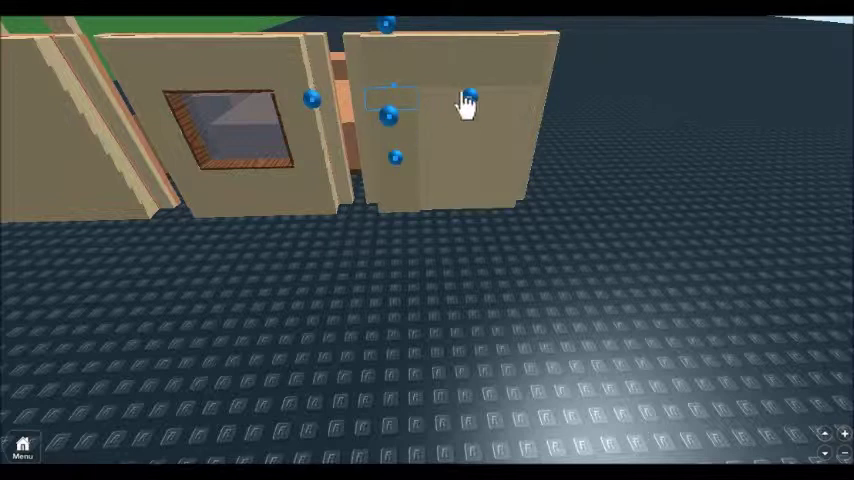
left_click_drag(467, 104, 438, 98)
mouse_move(412, 130)
left_mouse_down()
mouse_move(442, 126)
mouse_move(470, 143)
mouse_move(450, 160)
mouse_move(472, 176)
left_mouse_up()
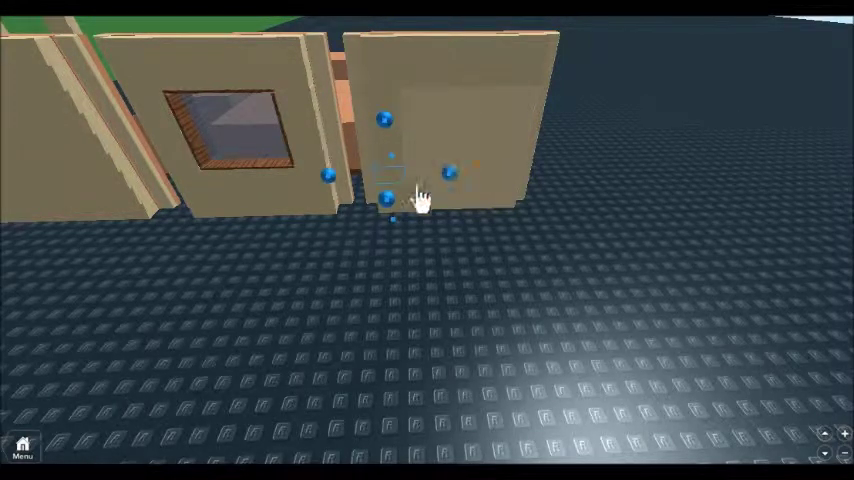
left_click_drag(420, 197, 421, 222)
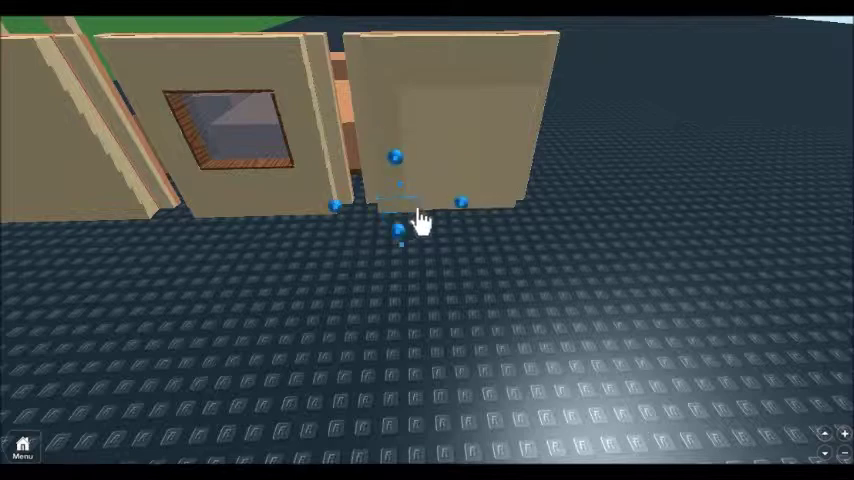
left_click(380, 122)
Step: Shrink the door panel in the right wall down from the top
right_click_drag(452, 250, 452, 295)
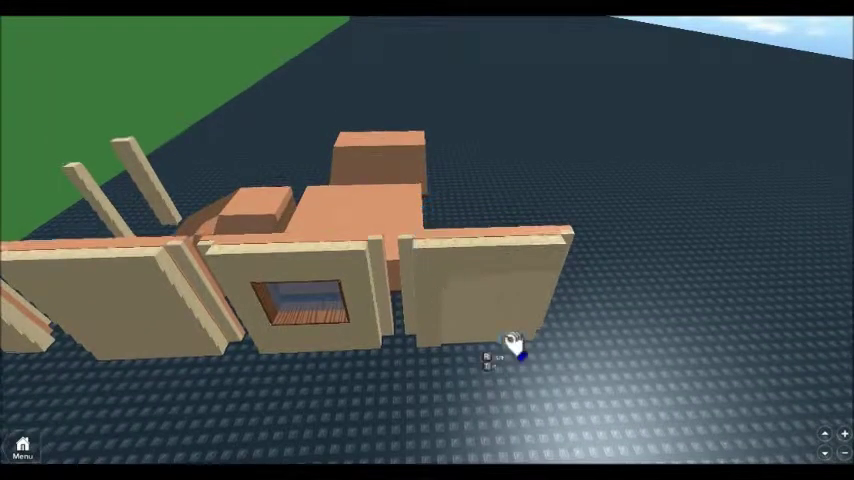
right_click_drag(535, 342, 585, 365)
scroll(427, 300, "down", 2)
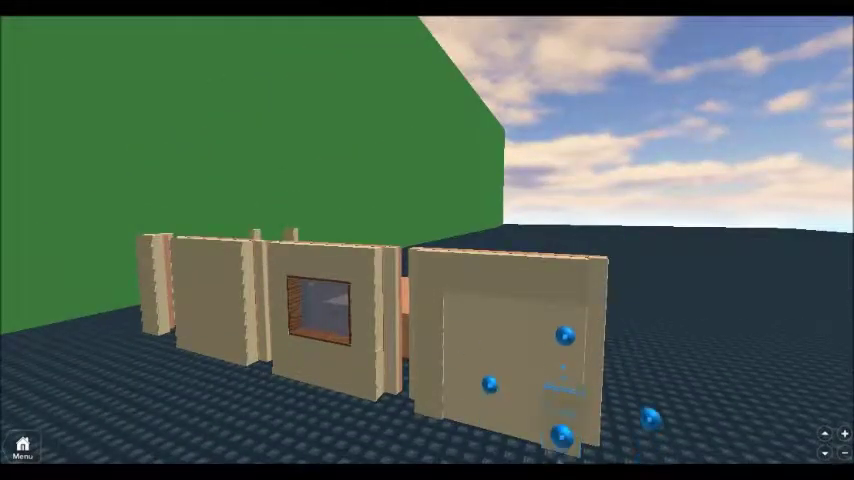
left_click_drag(563, 337, 566, 246)
mouse_move(566, 246)
right_mouse_down()
mouse_move(620, 286)
mouse_move(455, 292)
right_mouse_up()
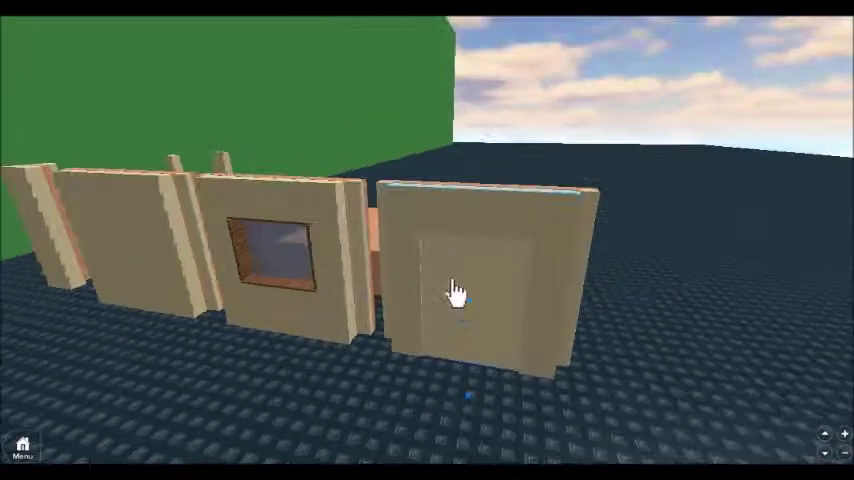
left_click(455, 293)
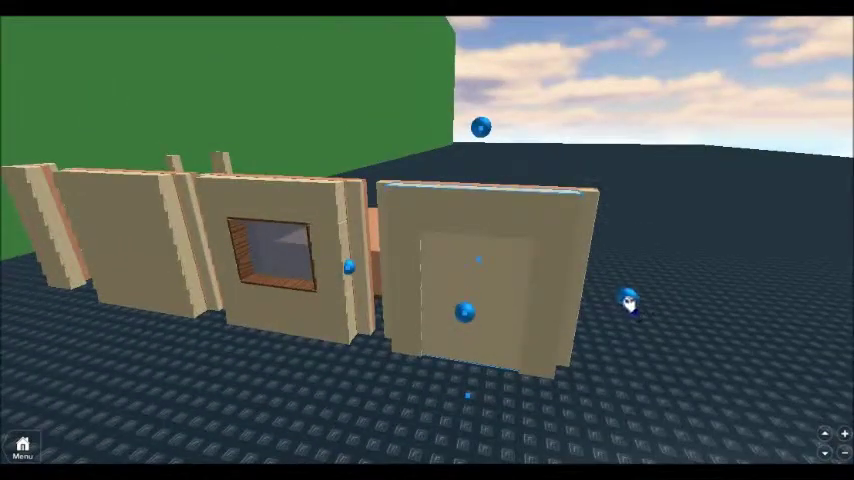
left_click_drag(403, 127, 404, 173)
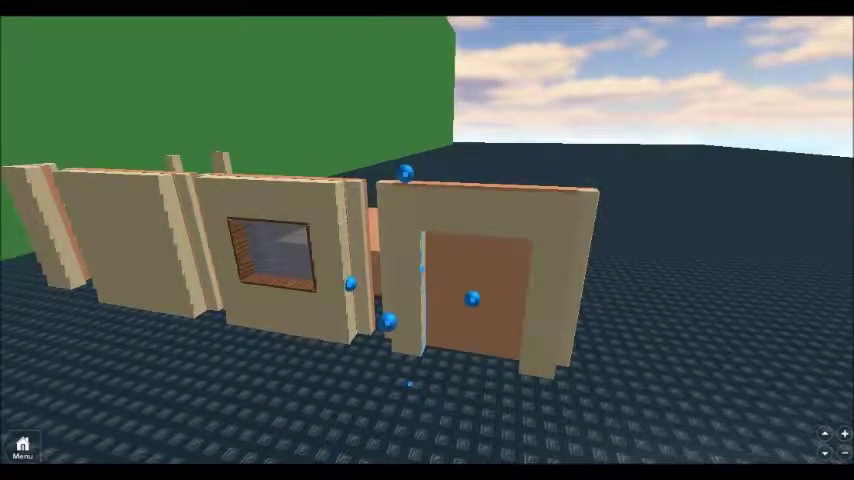
right_click_drag(477, 206, 487, 205)
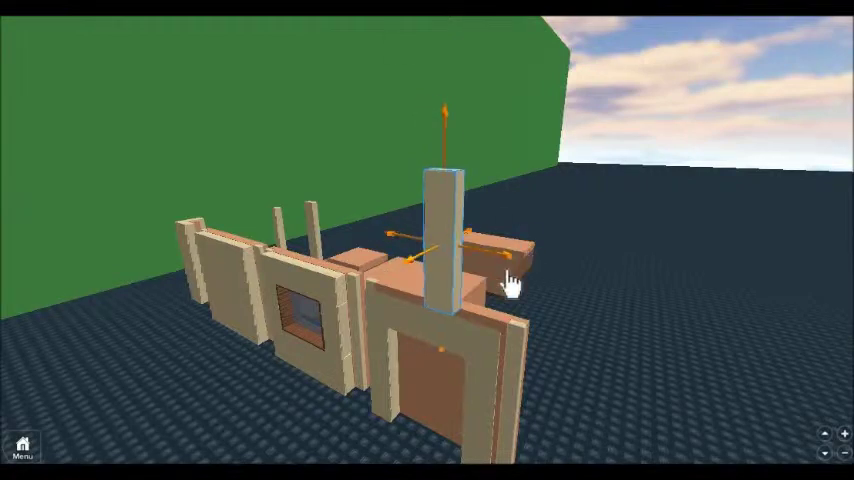
Step: Move the pillar right and down, raise it, and widen the part leftward
mouse_move(511, 286)
left_mouse_down()
mouse_move(530, 149)
mouse_move(593, 381)
left_mouse_up()
right_click_drag(593, 381, 632, 310)
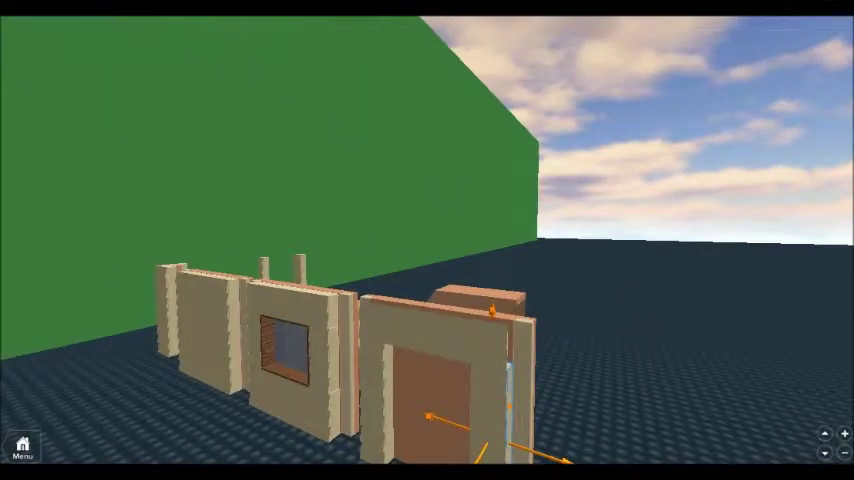
left_click_drag(491, 310, 408, 62)
mouse_move(501, 160)
left_mouse_down()
mouse_move(480, 261)
mouse_move(355, 340)
left_mouse_up()
scroll(597, 305, "up", 3)
right_click_drag(597, 305, 261, 261)
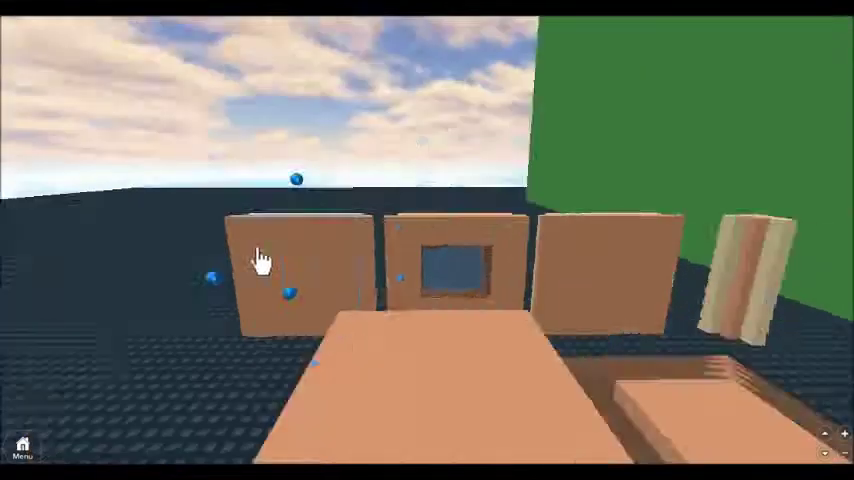
scroll(534, 267, "up", 2)
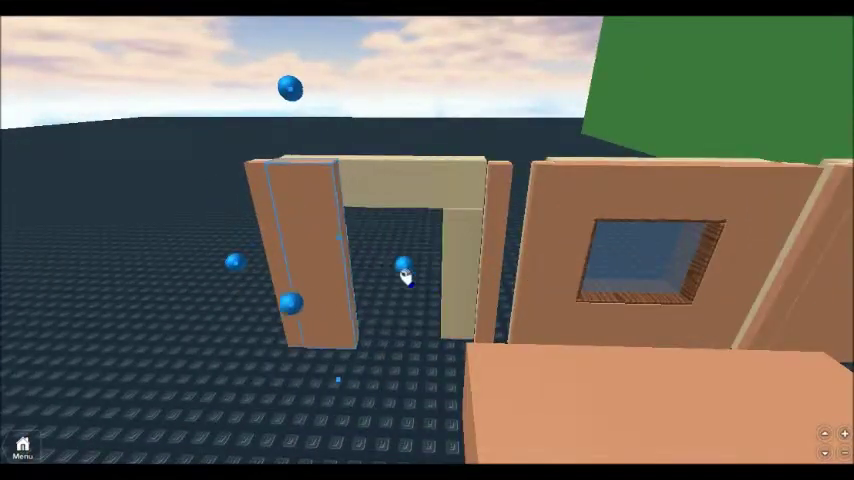
Step: Fit the pillar under the beam, stretching and trimming it to beam height
left_click_drag(290, 89, 290, 158)
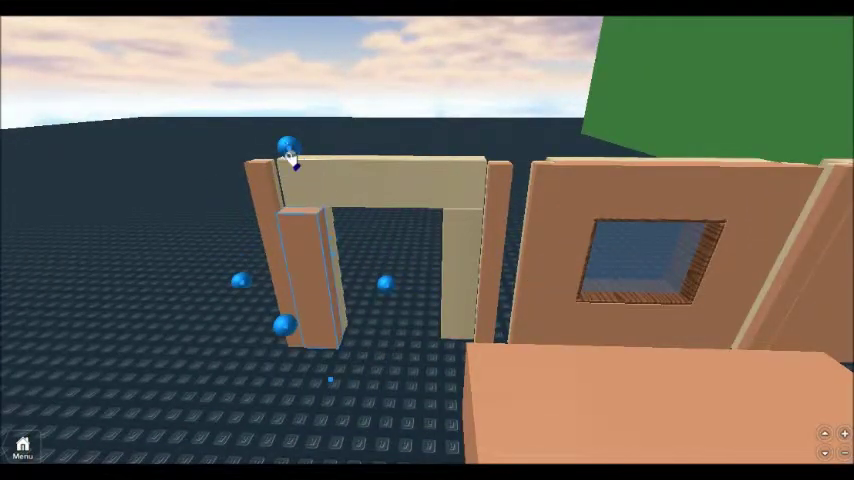
left_click_drag(295, 215, 360, 199)
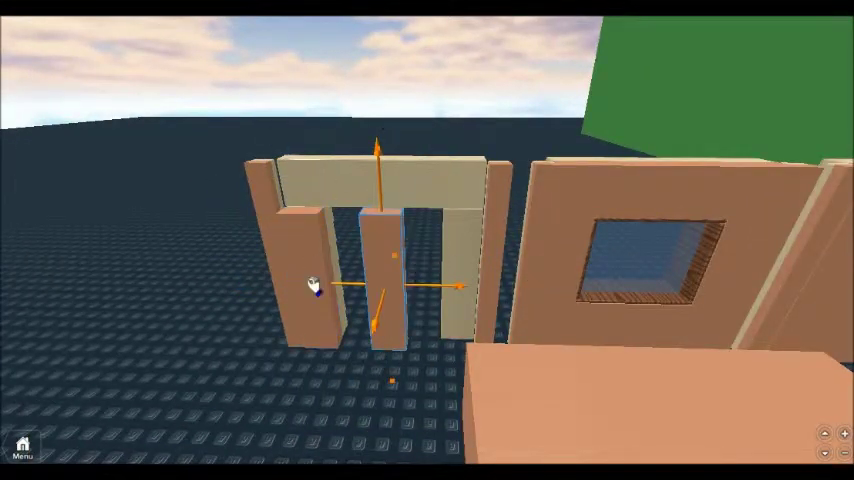
right_click_drag(313, 286, 400, 280)
left_click_drag(463, 143, 463, 40)
right_click_drag(463, 40, 430, 60)
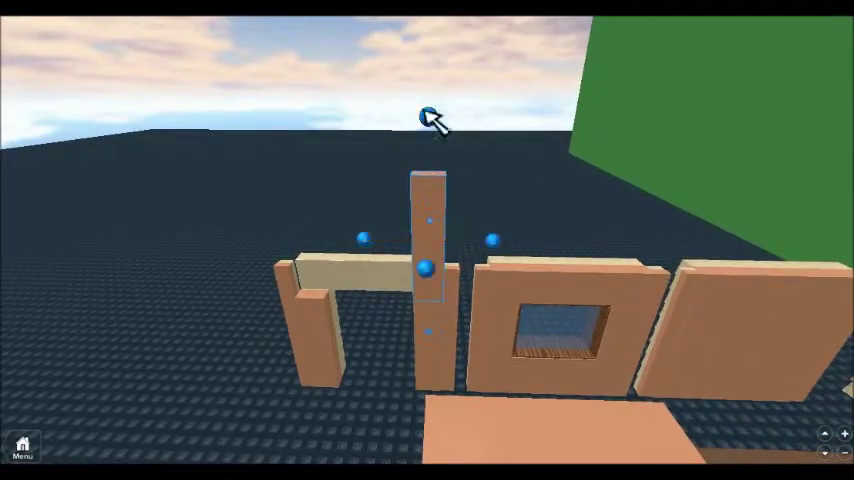
left_click_drag(428, 118, 428, 224)
left_click(334, 181)
Step: Place a plate in front of the doorway and select it
right_click_drag(391, 248, 491, 258)
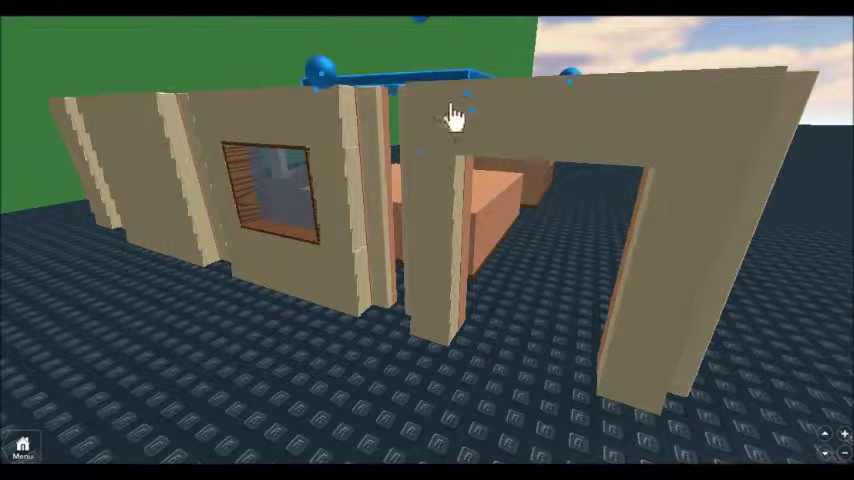
left_click_drag(454, 114, 492, 315)
left_click(457, 333)
Step: Slide the plate into the doorway so it lies flat between the frame sides
right_click_drag(457, 333, 480, 371)
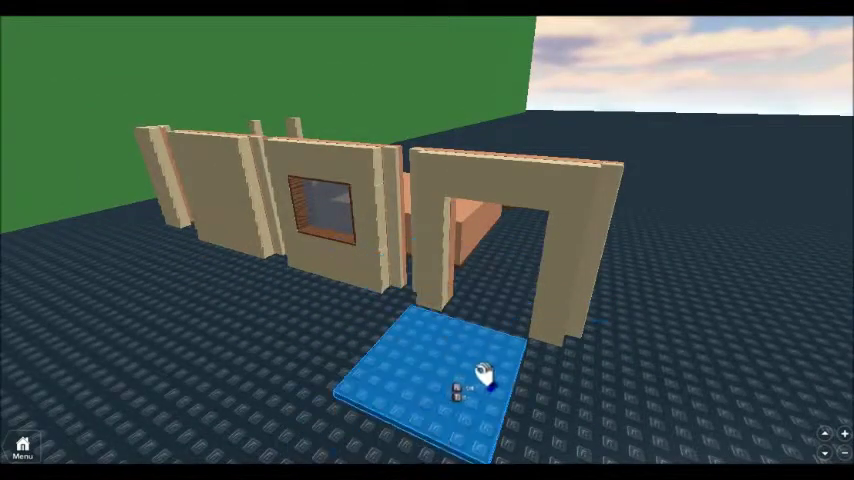
scroll(511, 286, "up", 2)
mouse_move(377, 368)
right_mouse_down()
mouse_move(575, 367)
mouse_move(511, 345)
right_mouse_up()
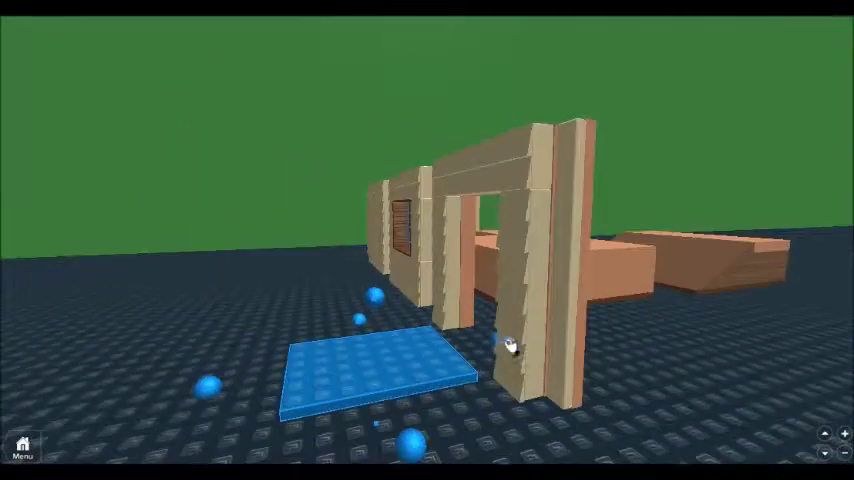
left_click_drag(299, 372, 328, 395)
right_click_drag(328, 395, 440, 388)
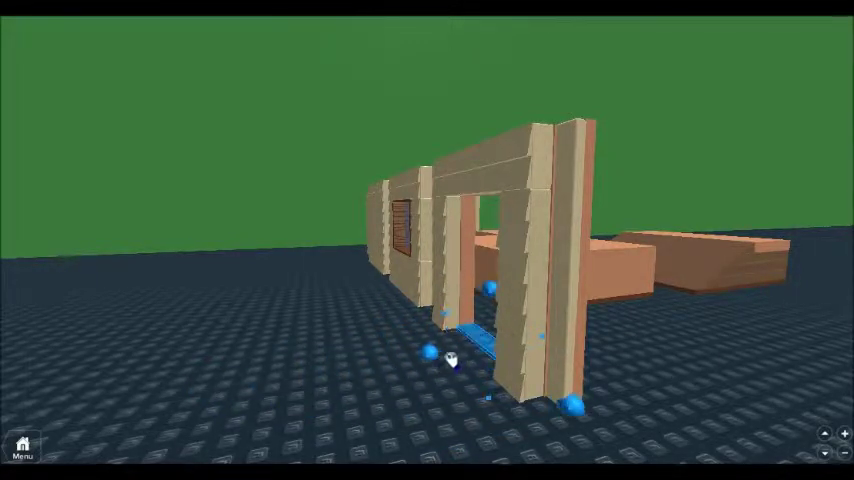
mouse_move(435, 358)
right_mouse_down()
mouse_move(477, 396)
mouse_move(470, 80)
right_mouse_up()
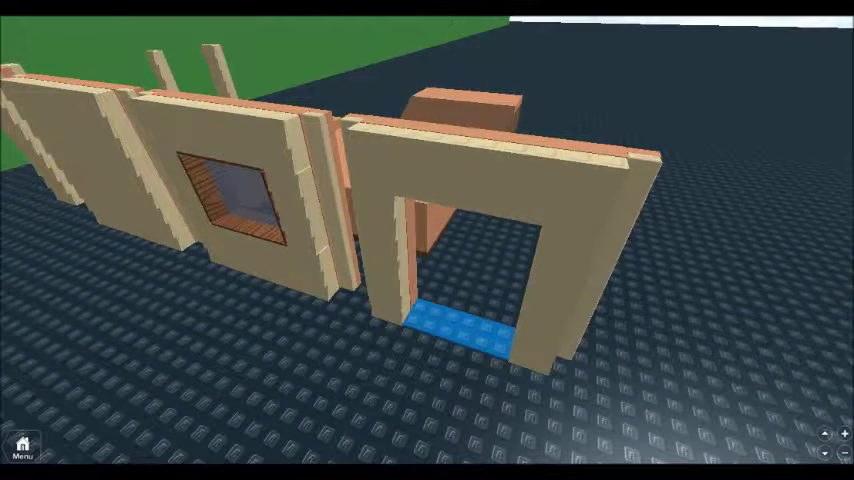
right_click_drag(468, 183, 424, 160)
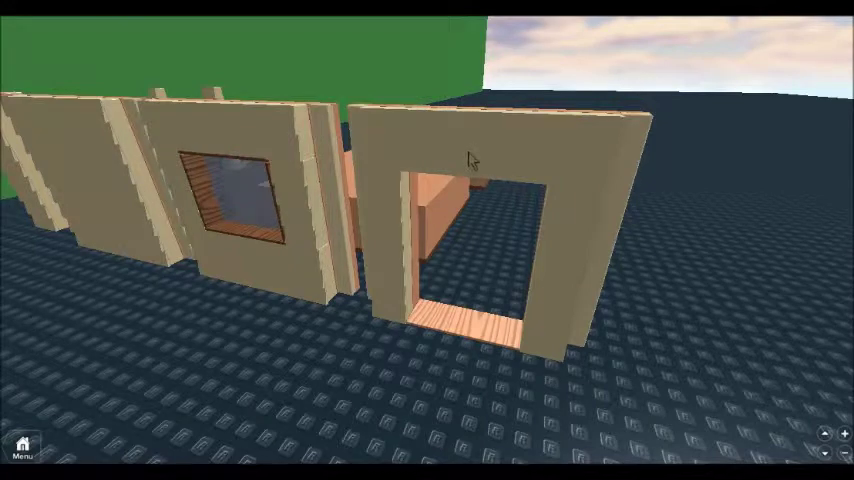
right_click_drag(417, 307, 361, 65)
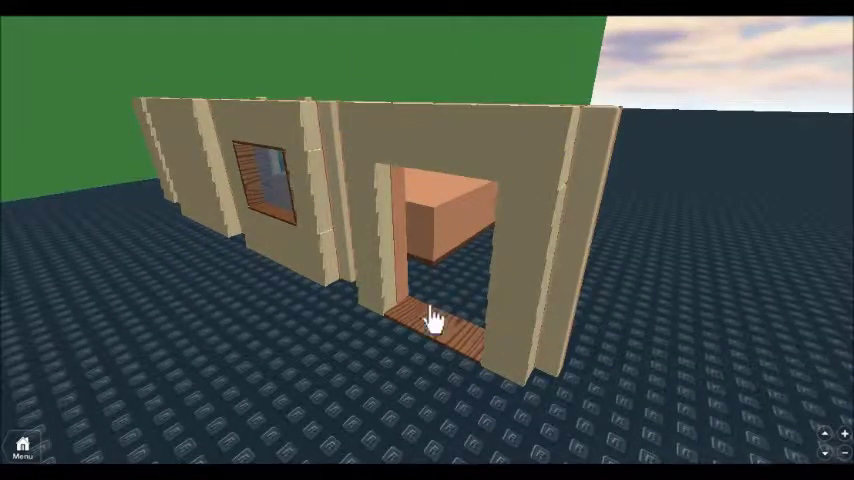
Step: Place two green blocks in the doorway and slim them into narrow slabs
left_click(447, 118)
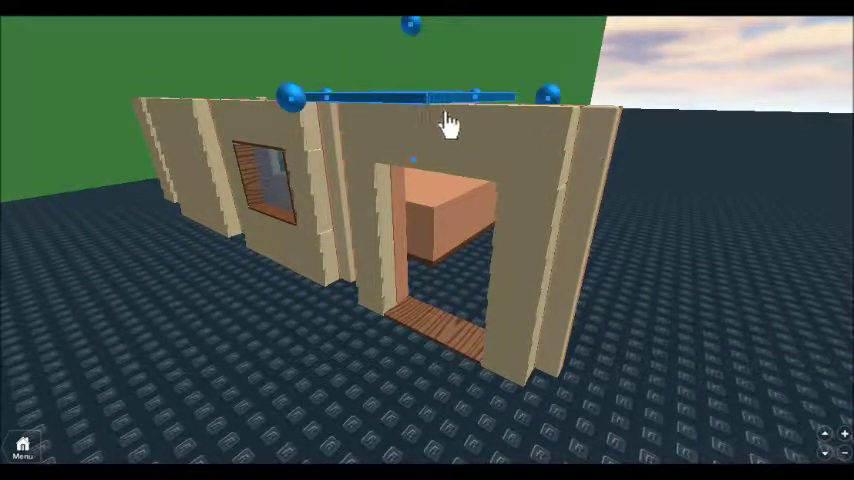
left_click_drag(420, 240, 450, 347)
left_click_drag(360, 350, 432, 305)
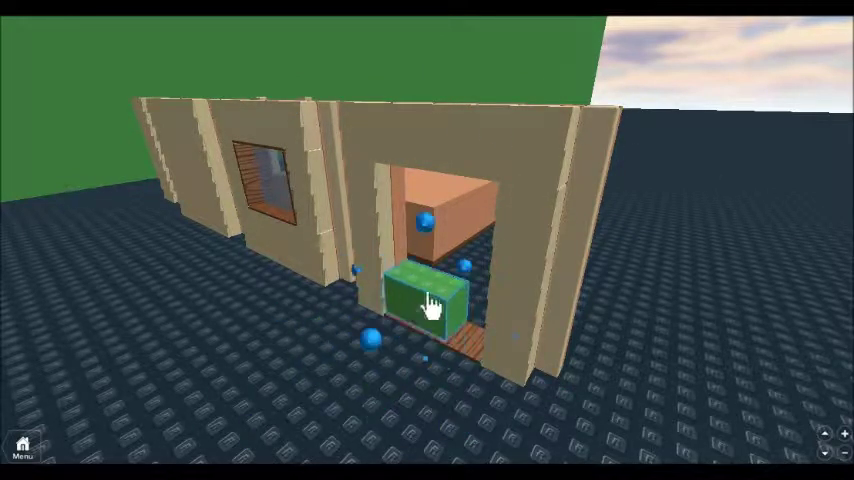
left_click_drag(522, 343, 510, 290)
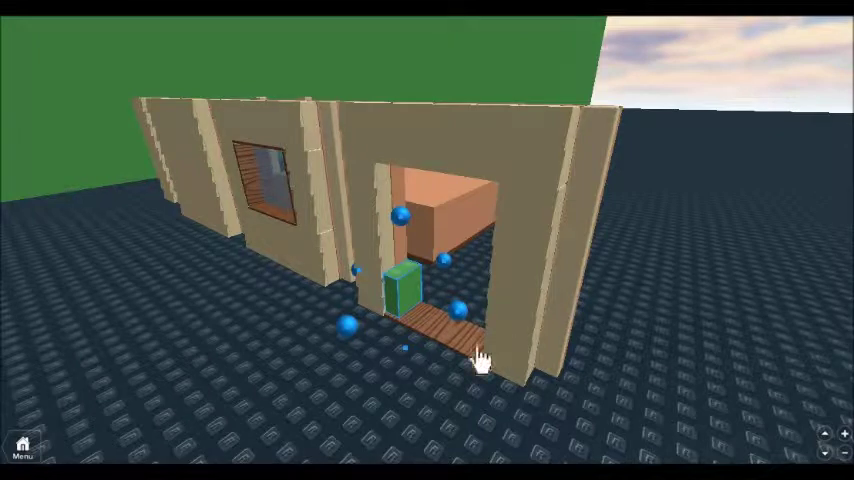
left_click_drag(402, 285, 447, 280)
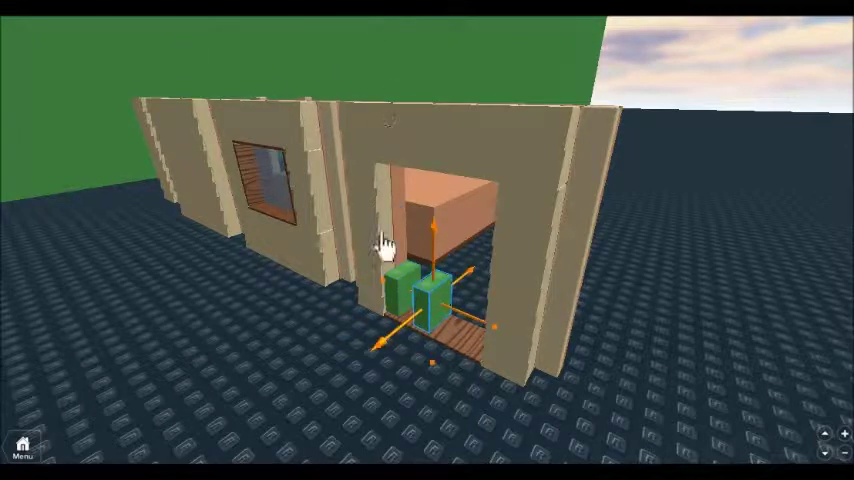
mouse_move(431, 330)
left_mouse_down()
mouse_move(458, 305)
mouse_move(429, 267)
mouse_move(406, 168)
mouse_move(406, 109)
left_mouse_up()
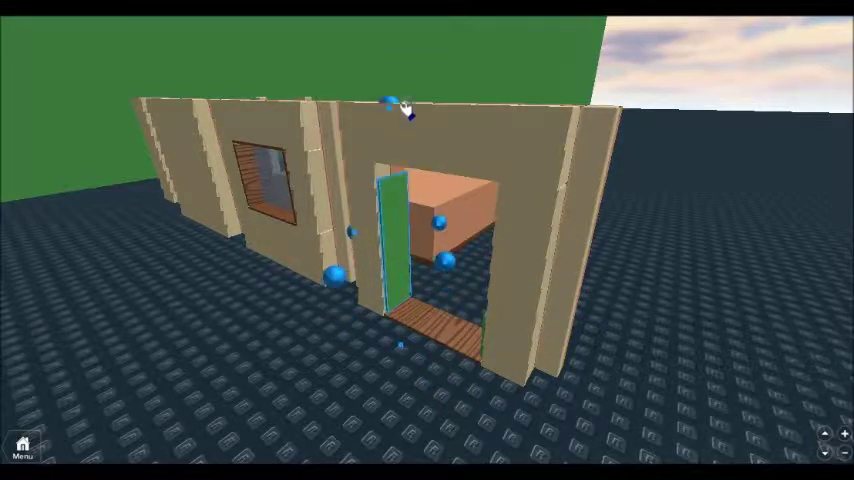
Step: Pull the green and teal posts upward into tall poles above the wall
right_click_drag(440, 188, 468, 320)
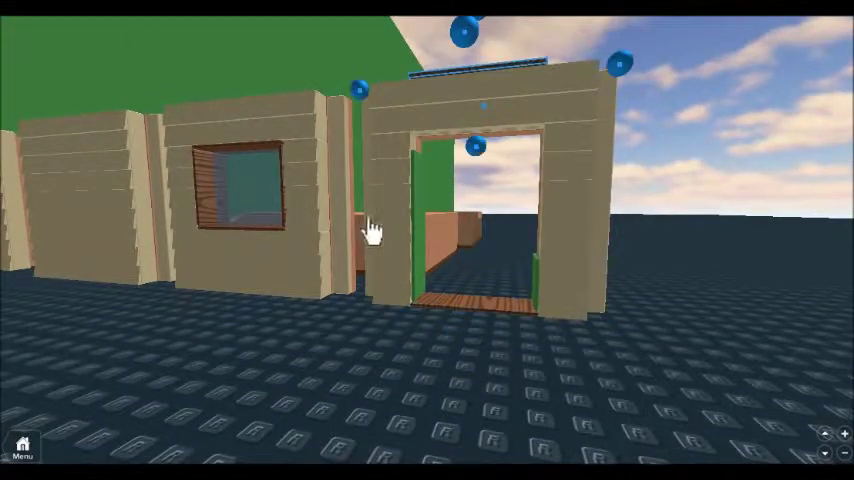
right_click_drag(372, 229, 428, 188)
right_click_drag(428, 37, 539, 273)
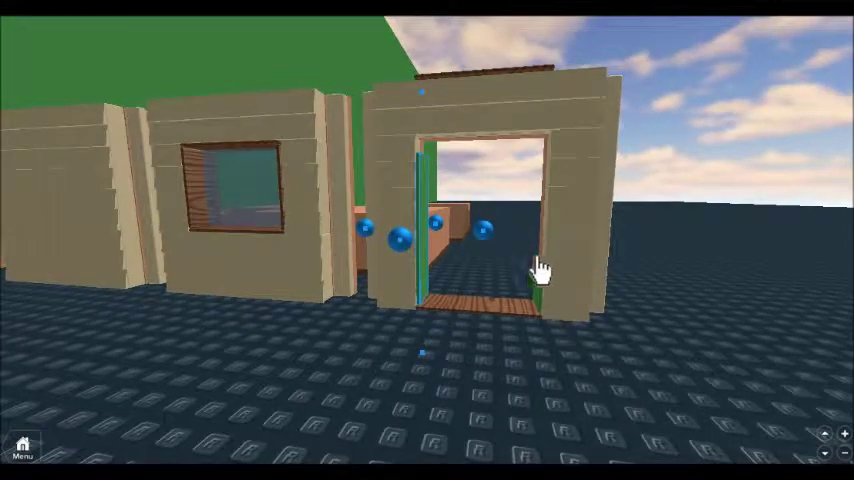
left_click(545, 198)
left_click(540, 305)
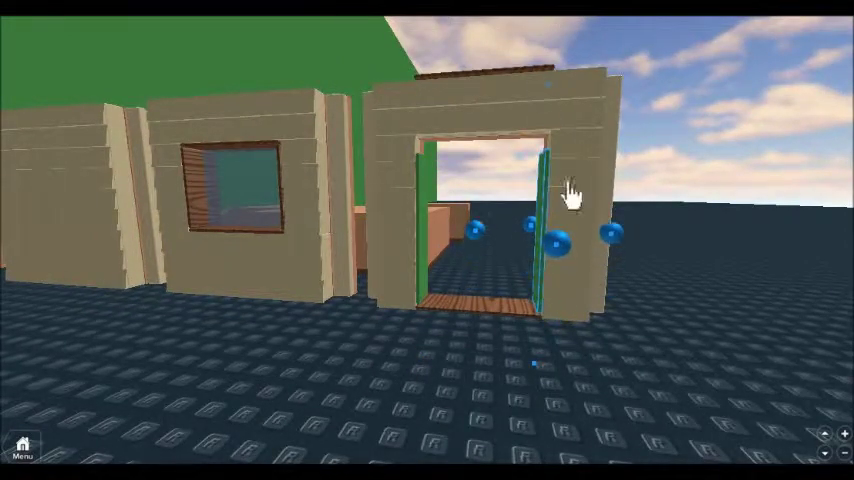
right_click_drag(568, 190, 602, 238)
scroll(492, 152, "down", 5)
left_click_drag(492, 152, 497, 58)
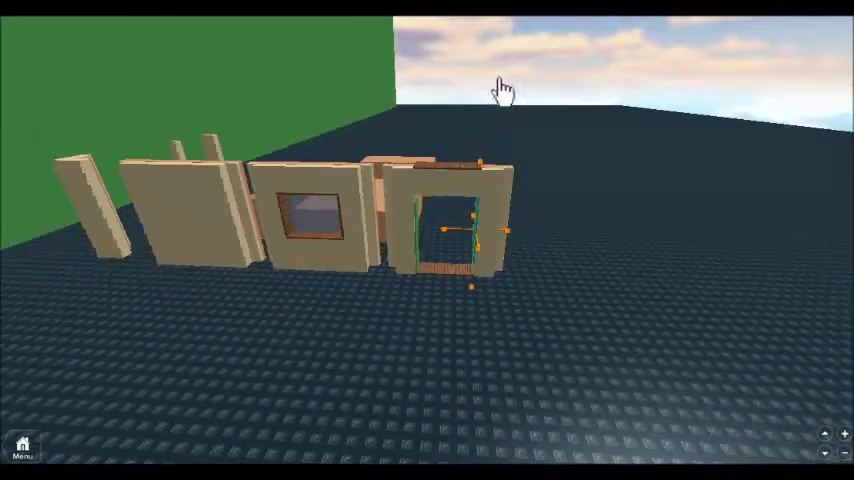
left_click_drag(422, 190, 432, 60)
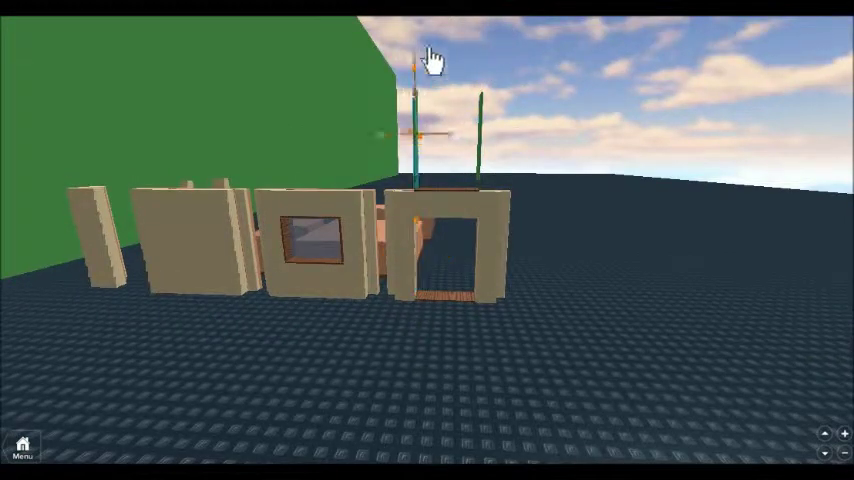
left_click(480, 140)
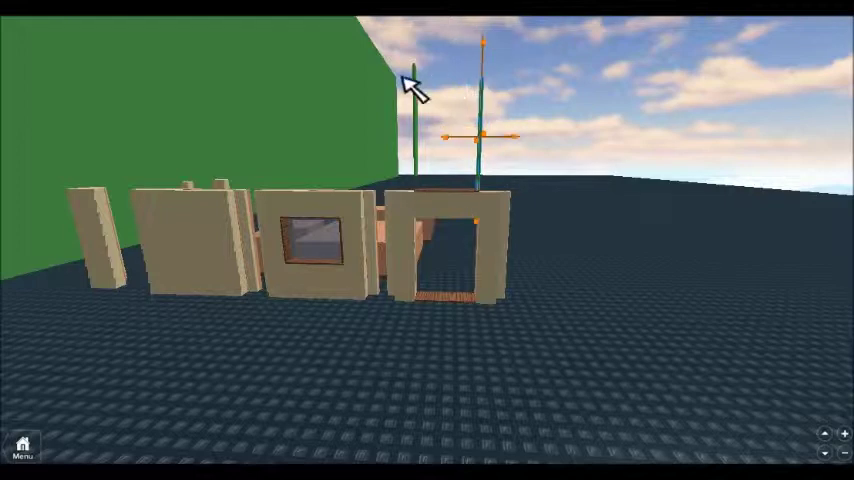
left_click(581, 177)
scroll(468, 45, "up", 3)
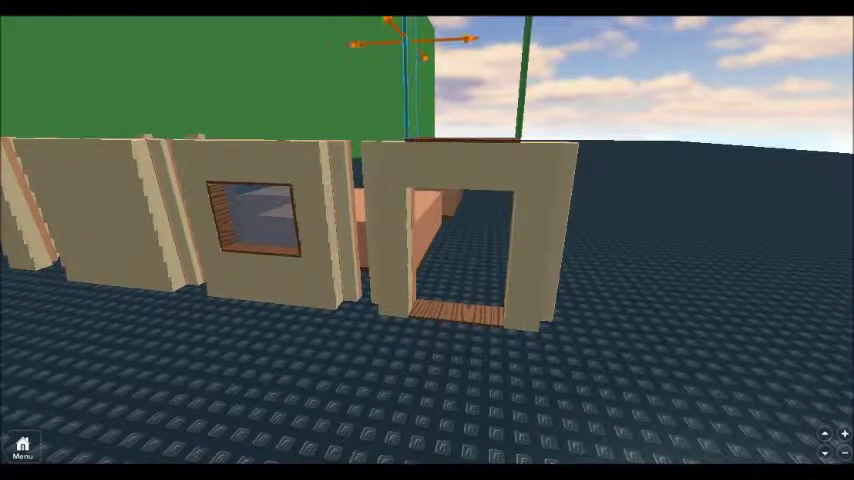
Step: With a 1-stud move step, lower the green pole back into the doorway
key("2")
left_click(74, 283)
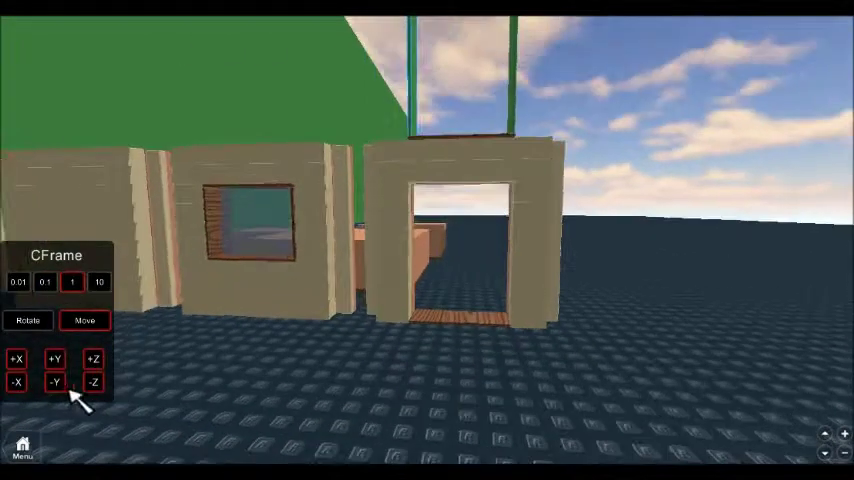
right_click_drag(270, 396, 270, 396)
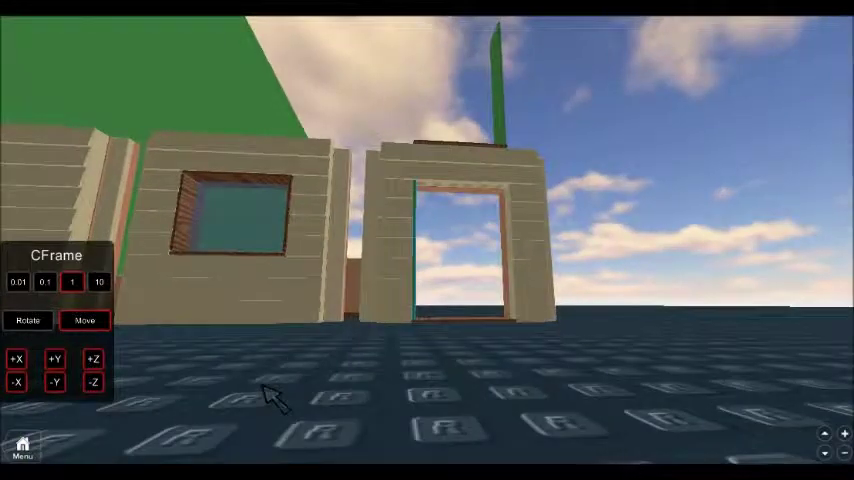
scroll(270, 396, "down", 3)
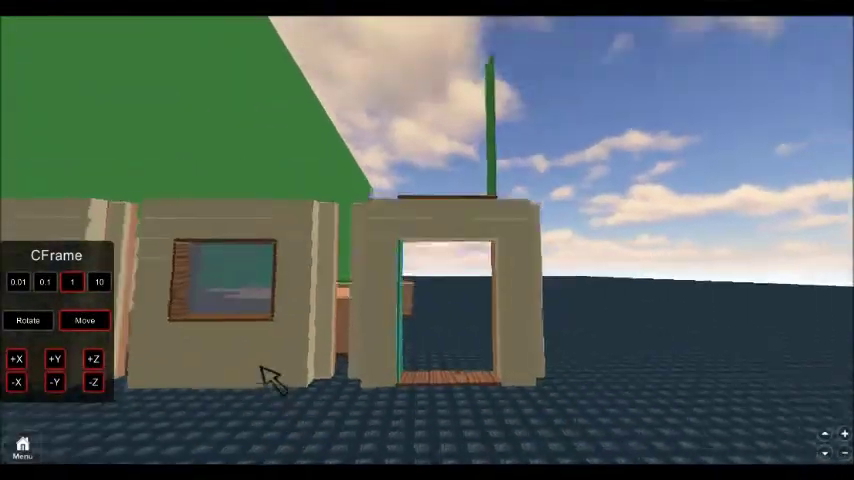
left_click(499, 79)
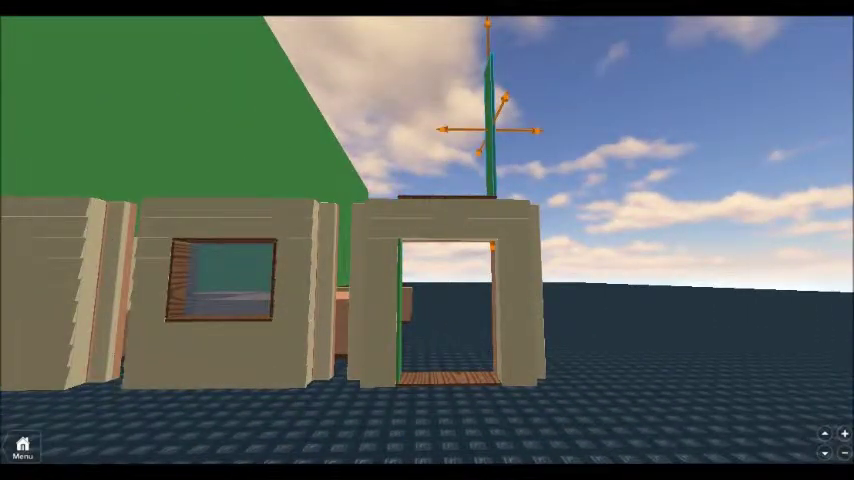
key("2")
left_click(56, 383)
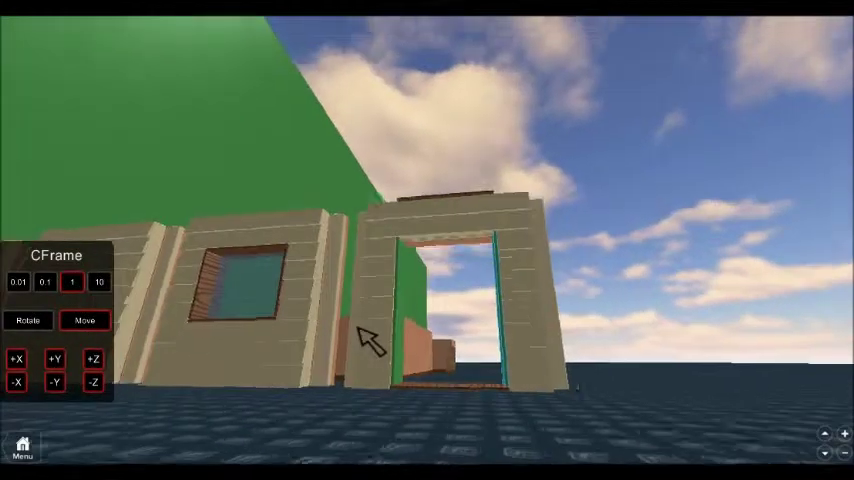
right_click_drag(362, 339, 362, 339)
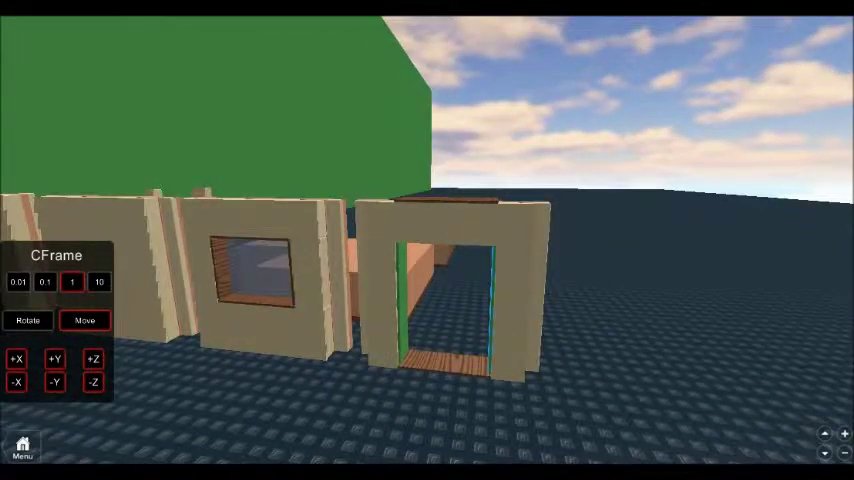
key("1")
Step: Lower the top beam into the doorway, then nudge it up to fit
left_click(470, 204)
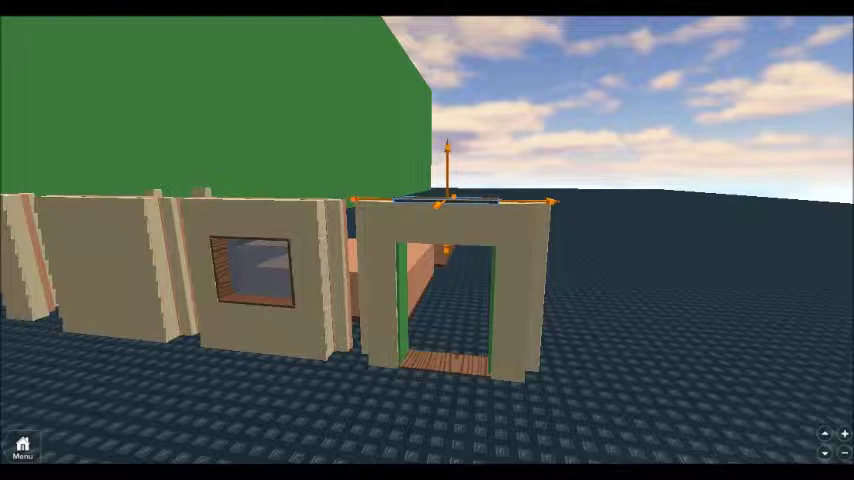
key("1")
left_click(56, 383)
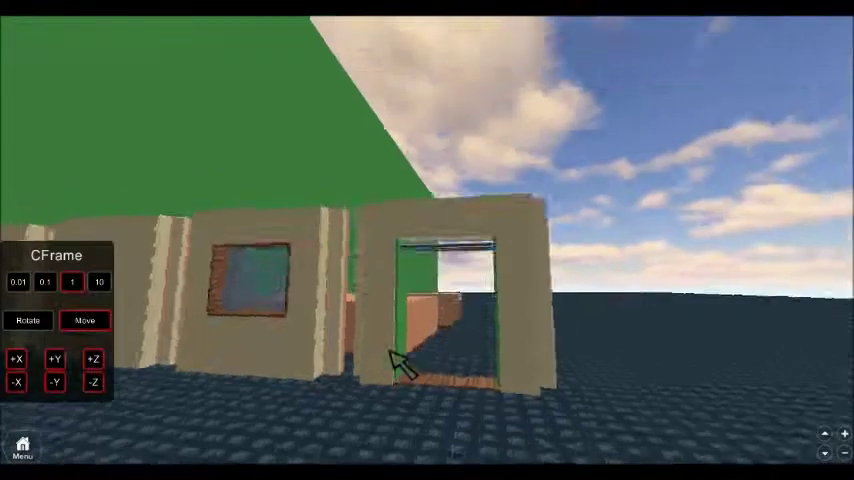
right_click_drag(56, 383, 350, 352)
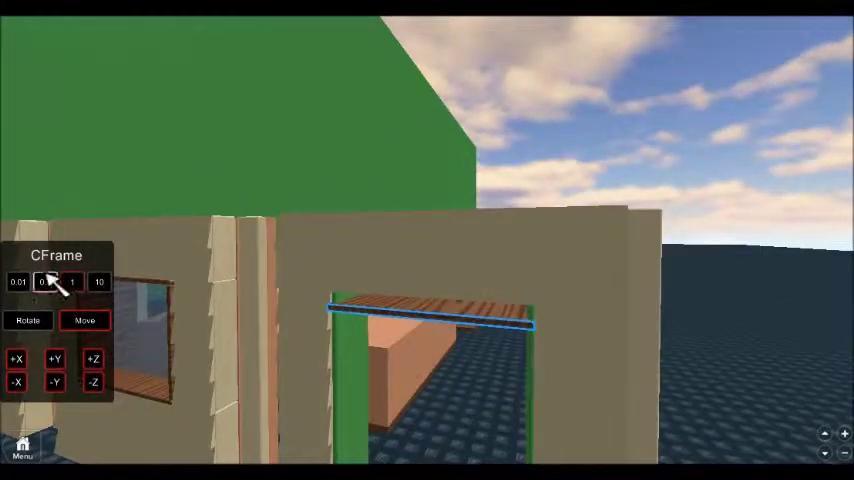
left_click(55, 358)
mouse_move(72, 358)
right_mouse_down()
mouse_move(423, 215)
mouse_move(403, 18)
right_mouse_up()
key("1")
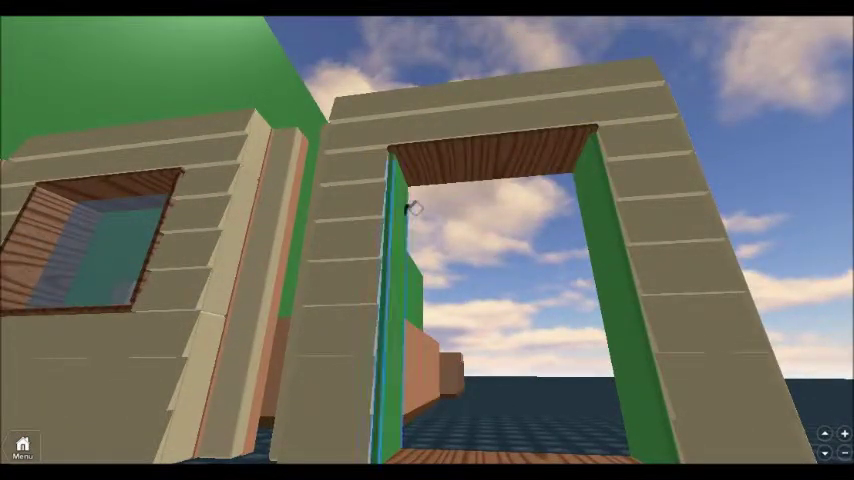
Step: Make the doorway posts brown wood and raise the left post high up
left_click(404, 185)
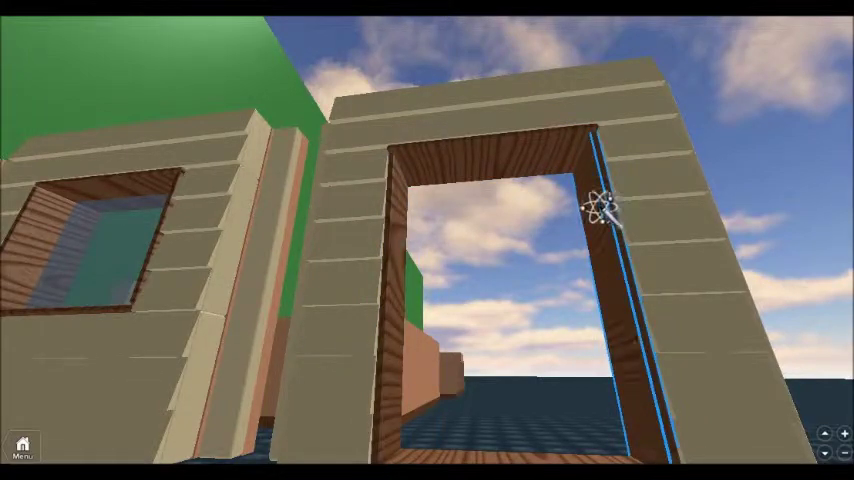
left_click(392, 240)
key("c")
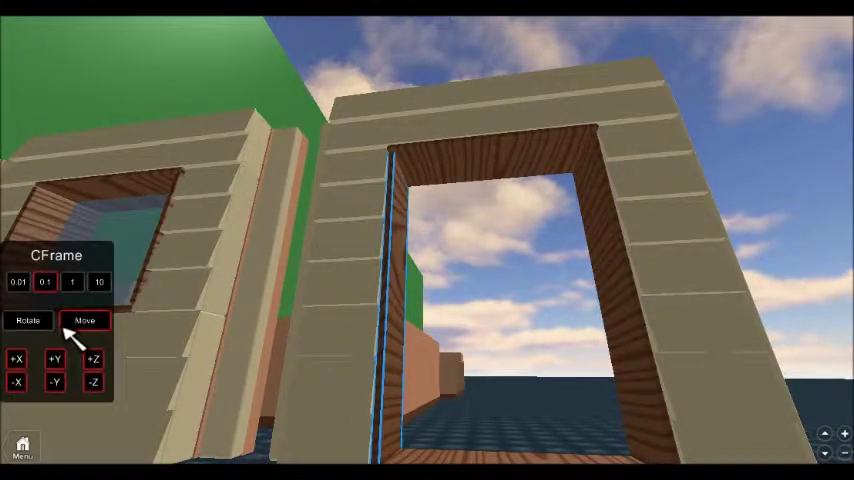
scroll(248, 315, "down", 3)
scroll(380, 300, "down", 5)
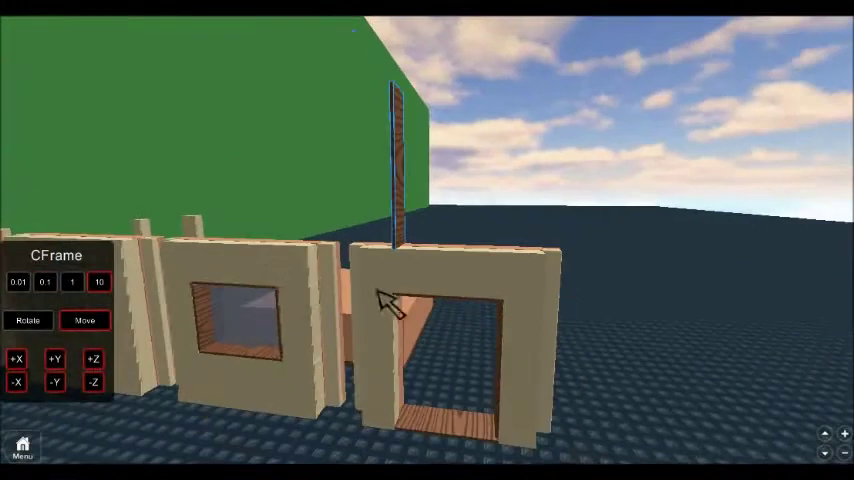
left_click(55, 358)
key("c")
left_click(505, 335)
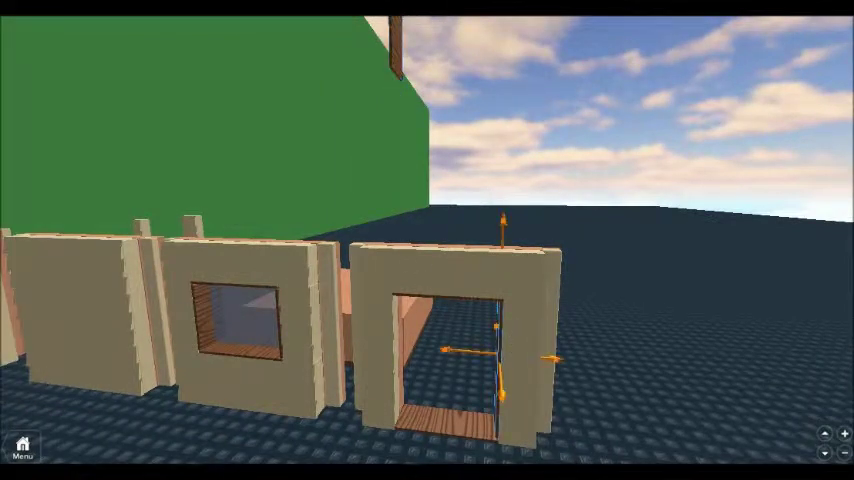
key("c")
right_click_drag(458, 242, 458, 242)
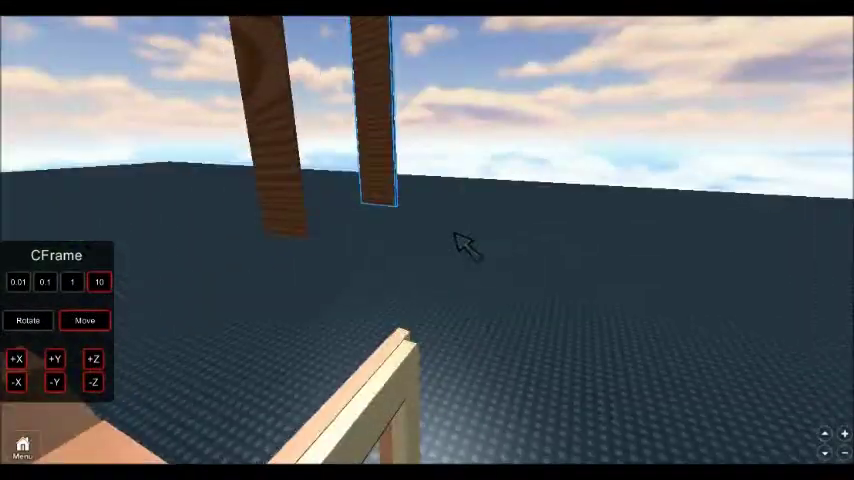
Step: Rotate the wooden posts edge-on before the build disappears from the baseplate
key("c")
left_click_drag(467, 104, 478, 118)
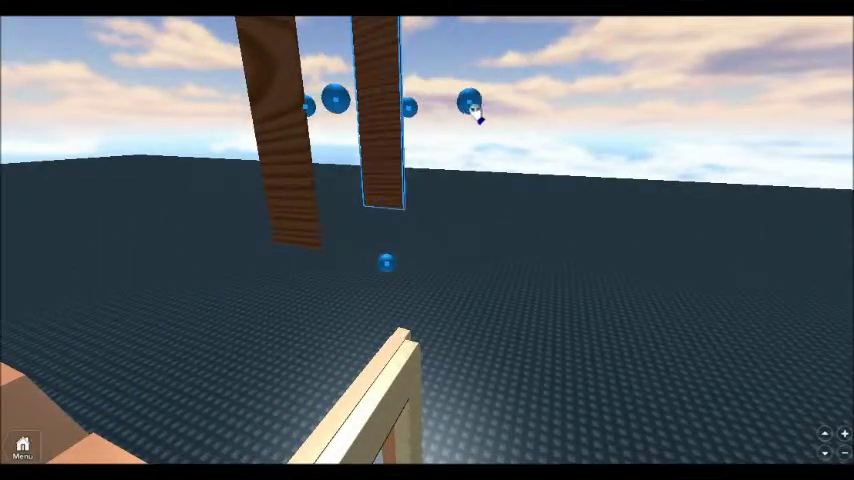
mouse_move(395, 114)
left_mouse_down()
mouse_move(340, 115)
mouse_move(492, 137)
left_mouse_up()
left_click(380, 130)
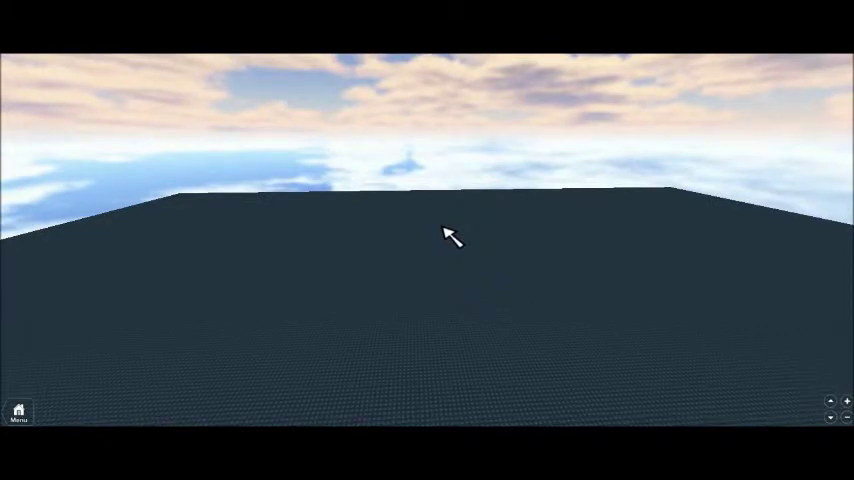
right_click_drag(450, 235, 450, 235)
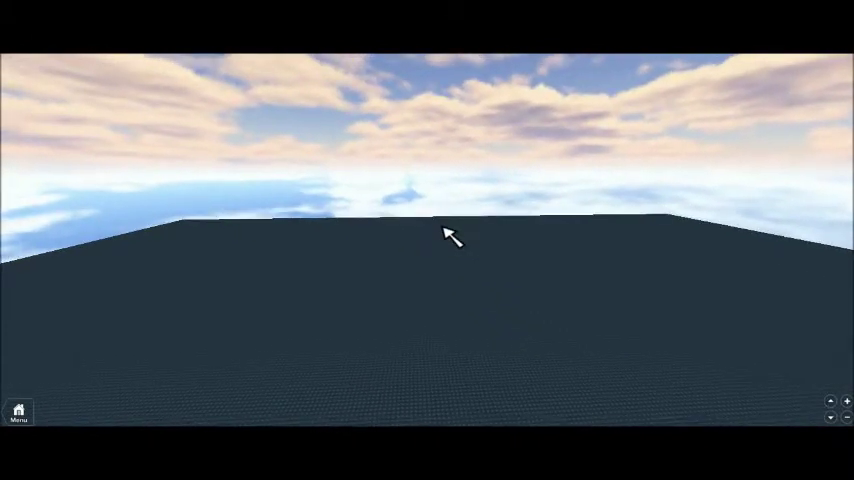